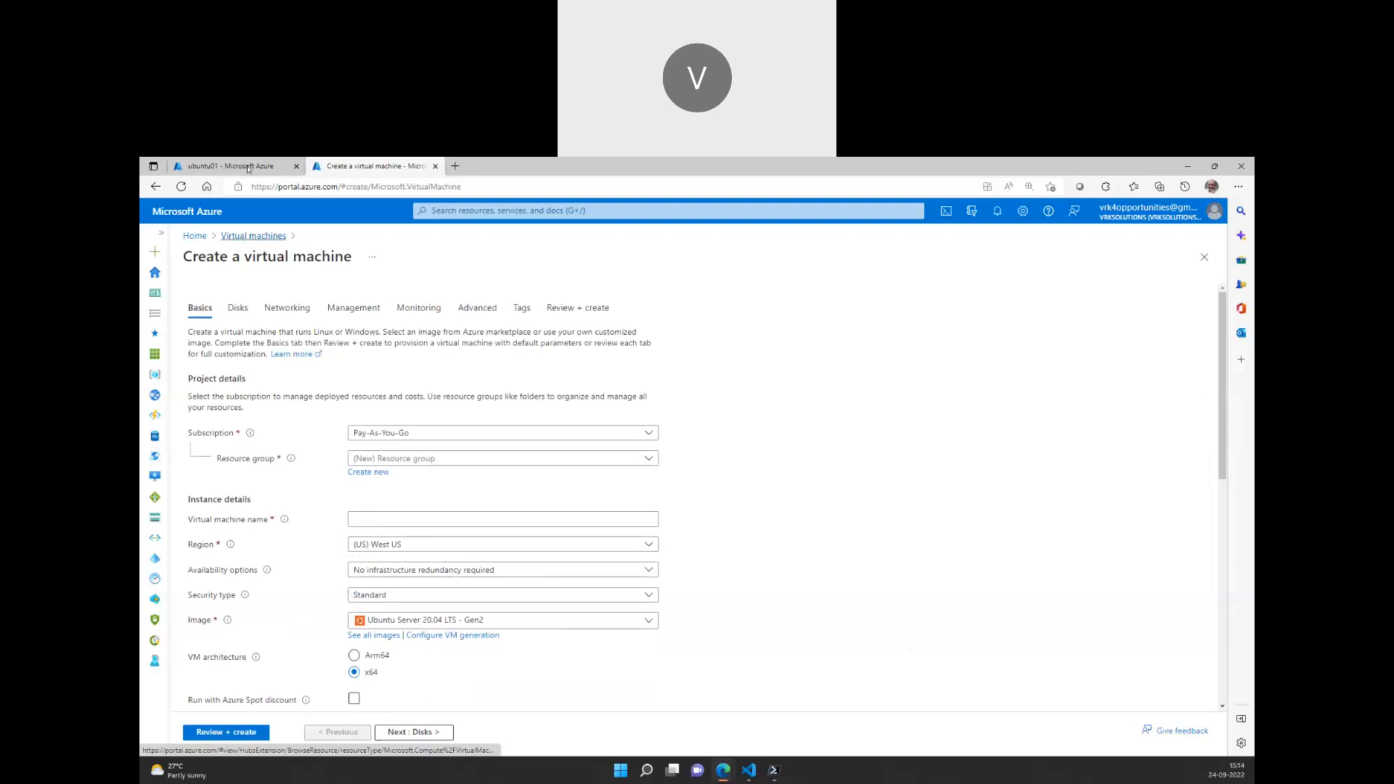
Look over the new VM's Basics form, leaving the Image selection unchanged
key(ctrl+Tab)
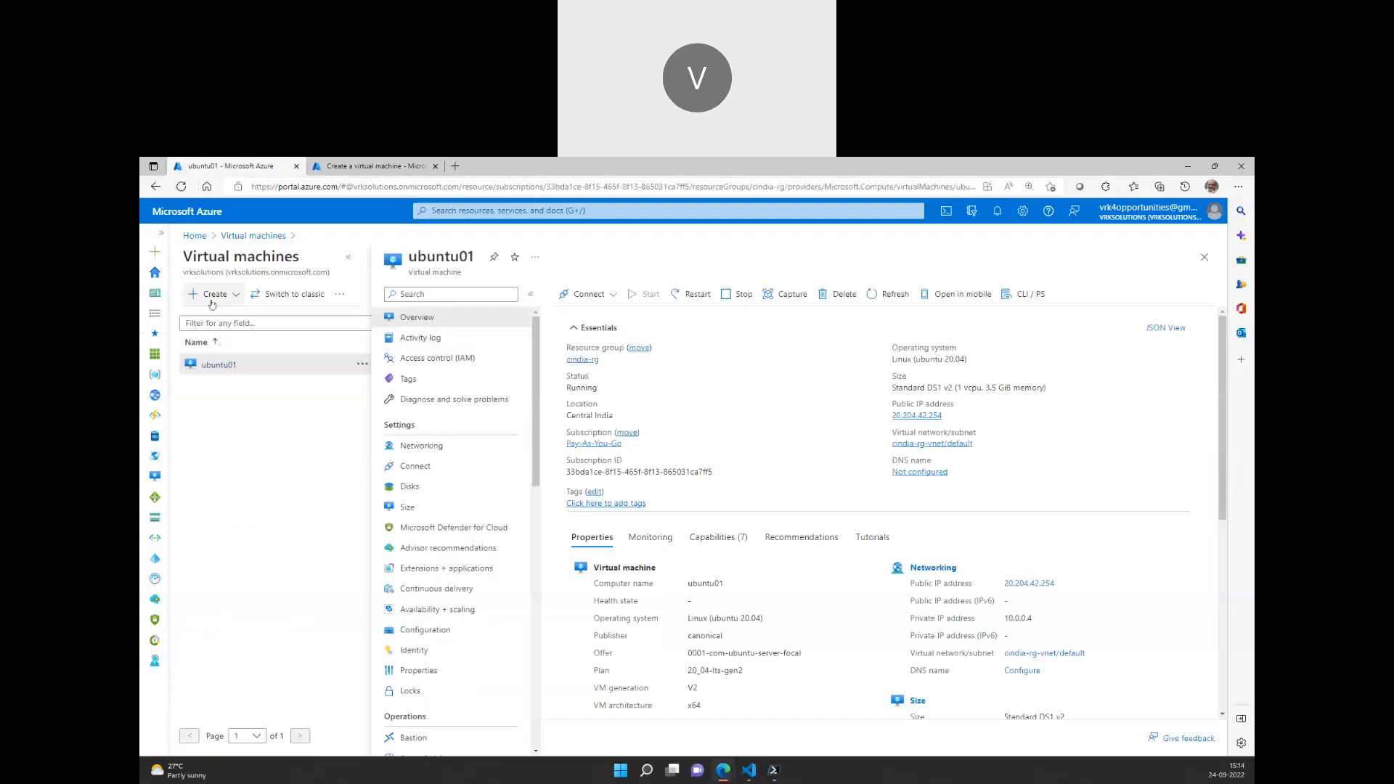
key(ctrl+Tab)
scroll(353, 421, down, 3)
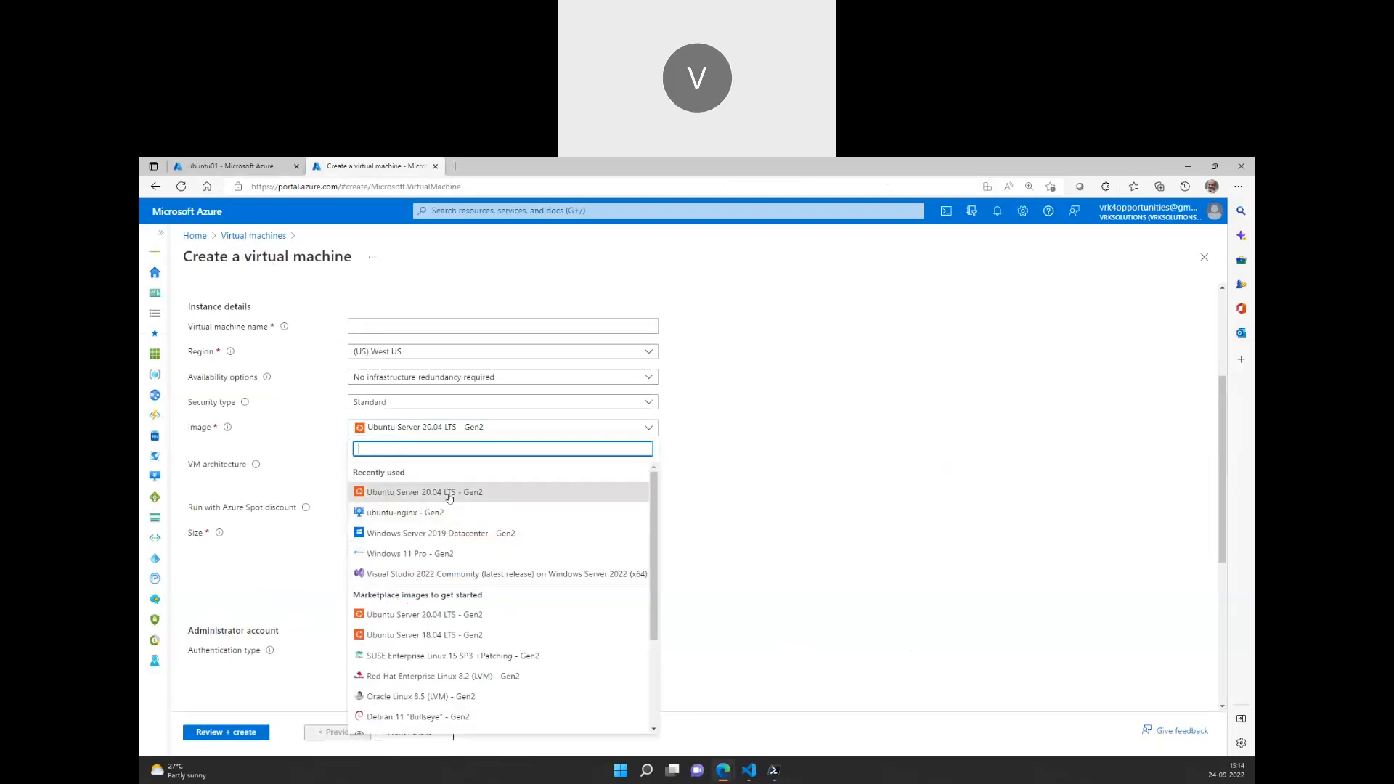
click(721, 488)
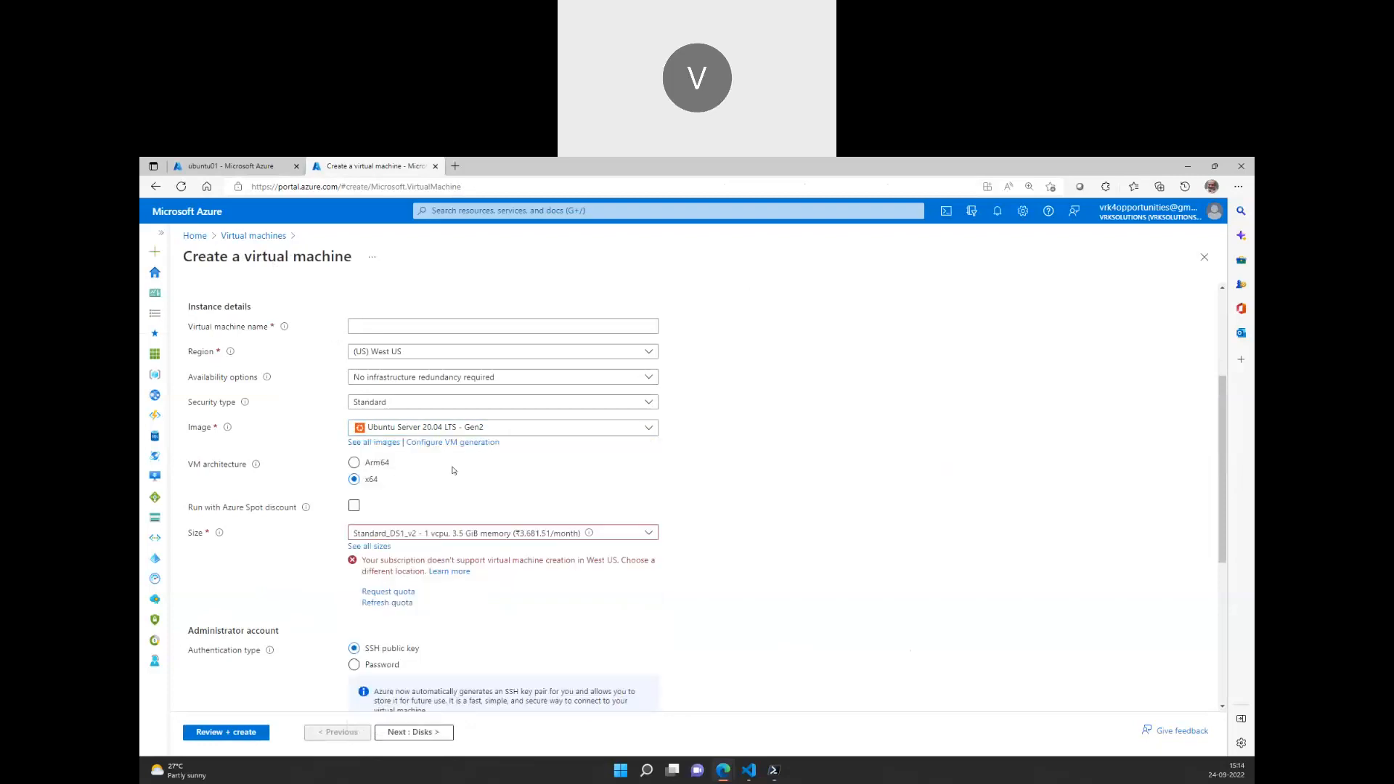
scroll(454, 470, down, 5)
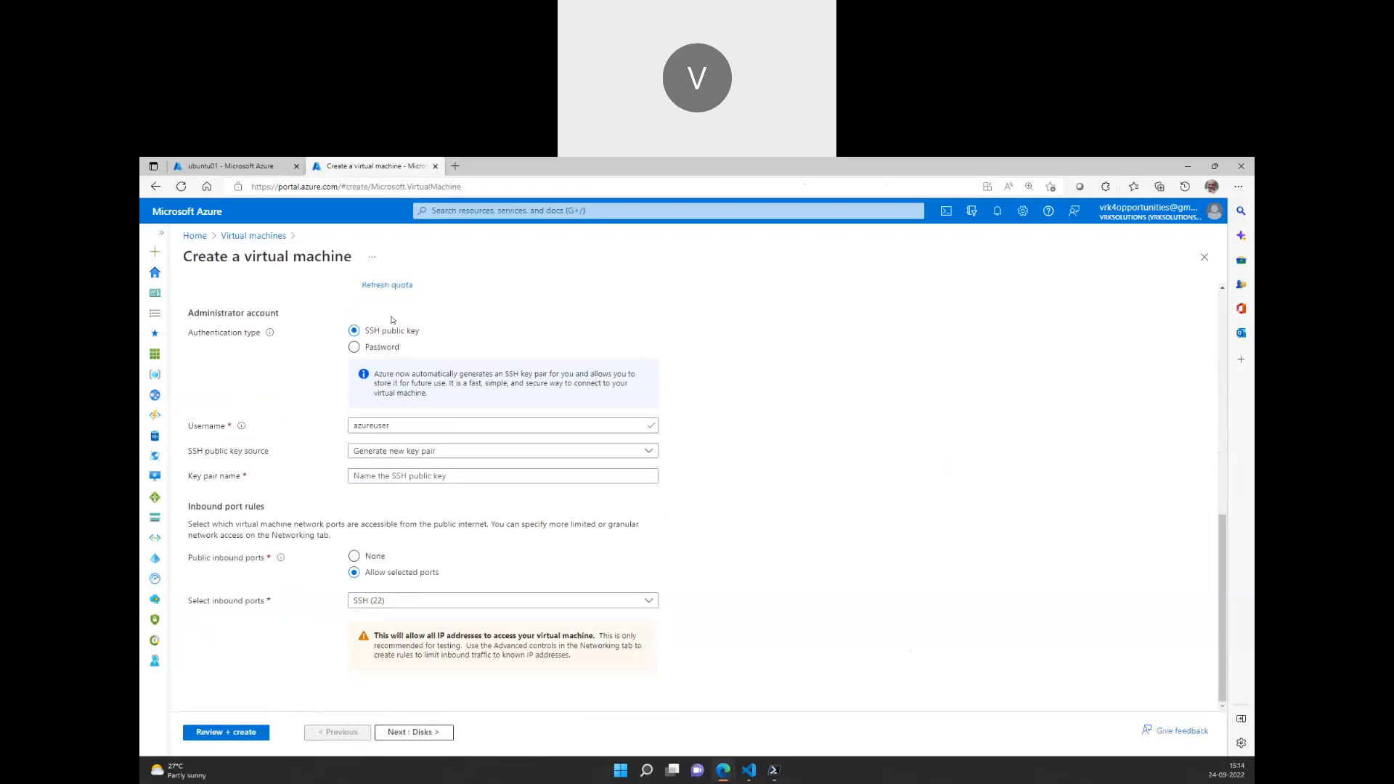
scroll(384, 355, up, 4)
scroll(384, 407, down, 2)
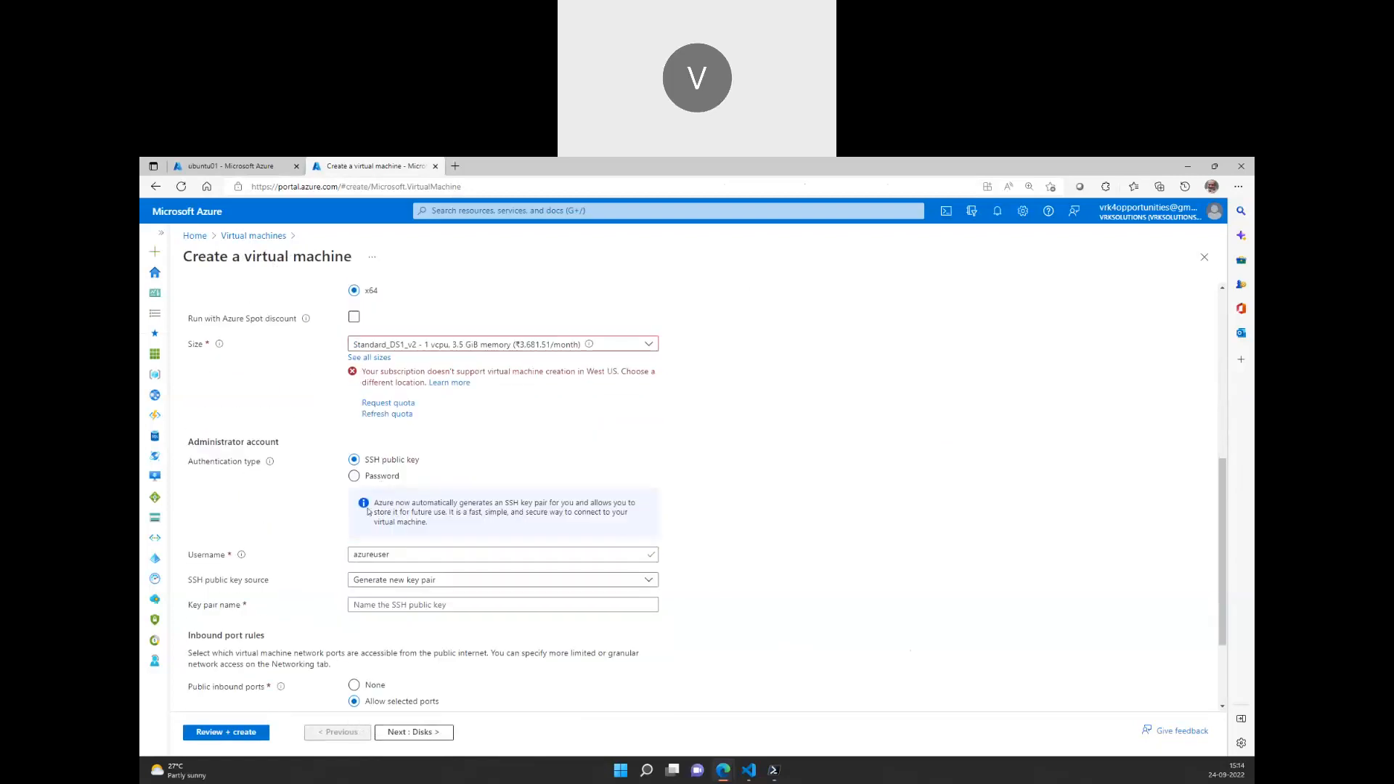
Switch administrator authentication to Password, then go back to the ubuntu01 overview
click(381, 481)
scroll(436, 435, up, 3)
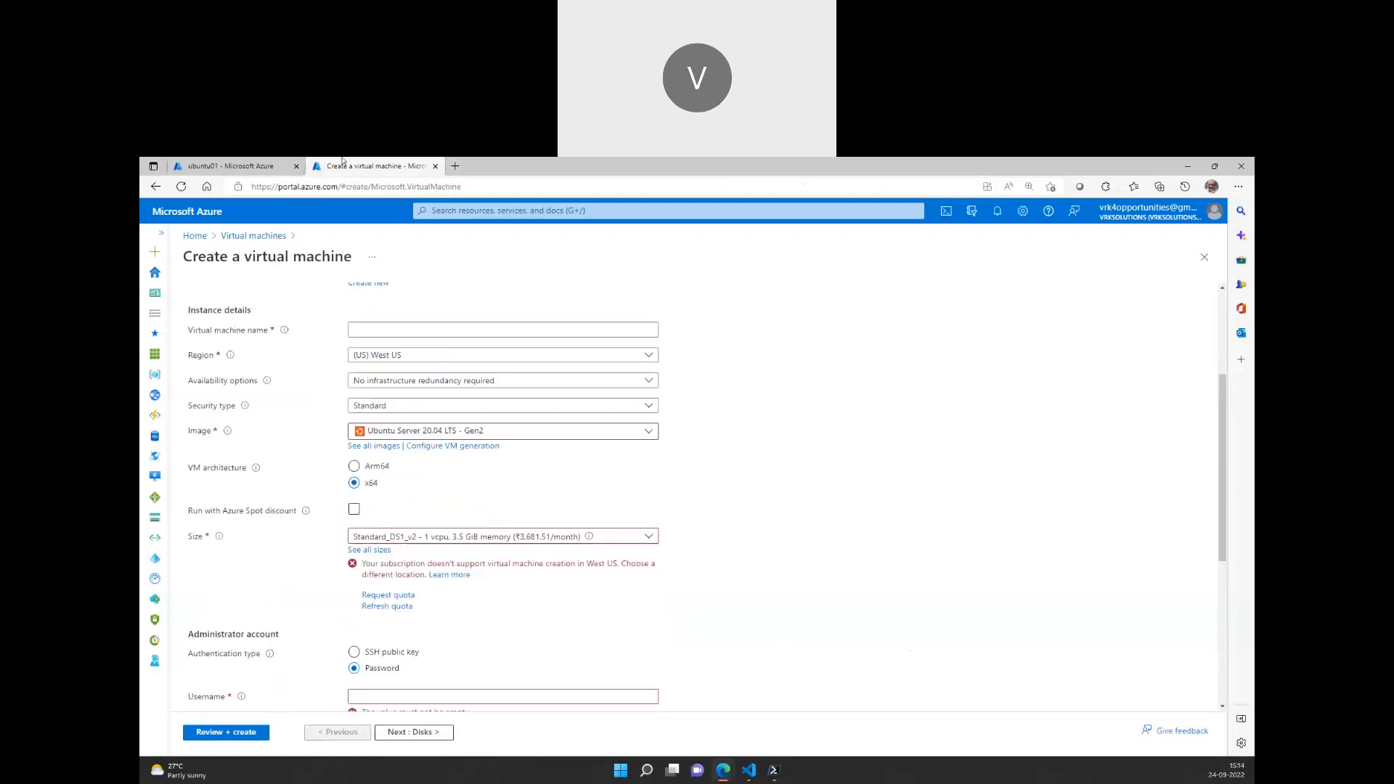
click(290, 164)
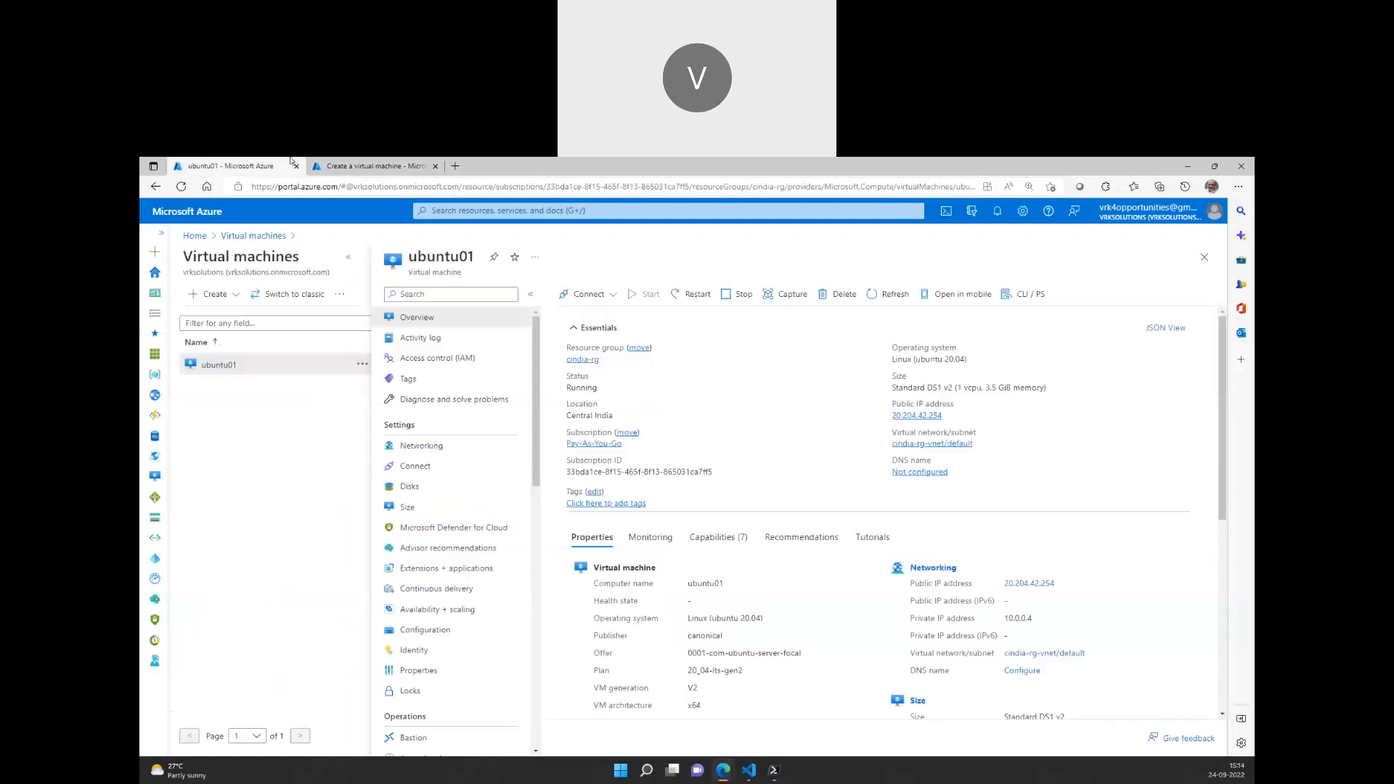
click(347, 257)
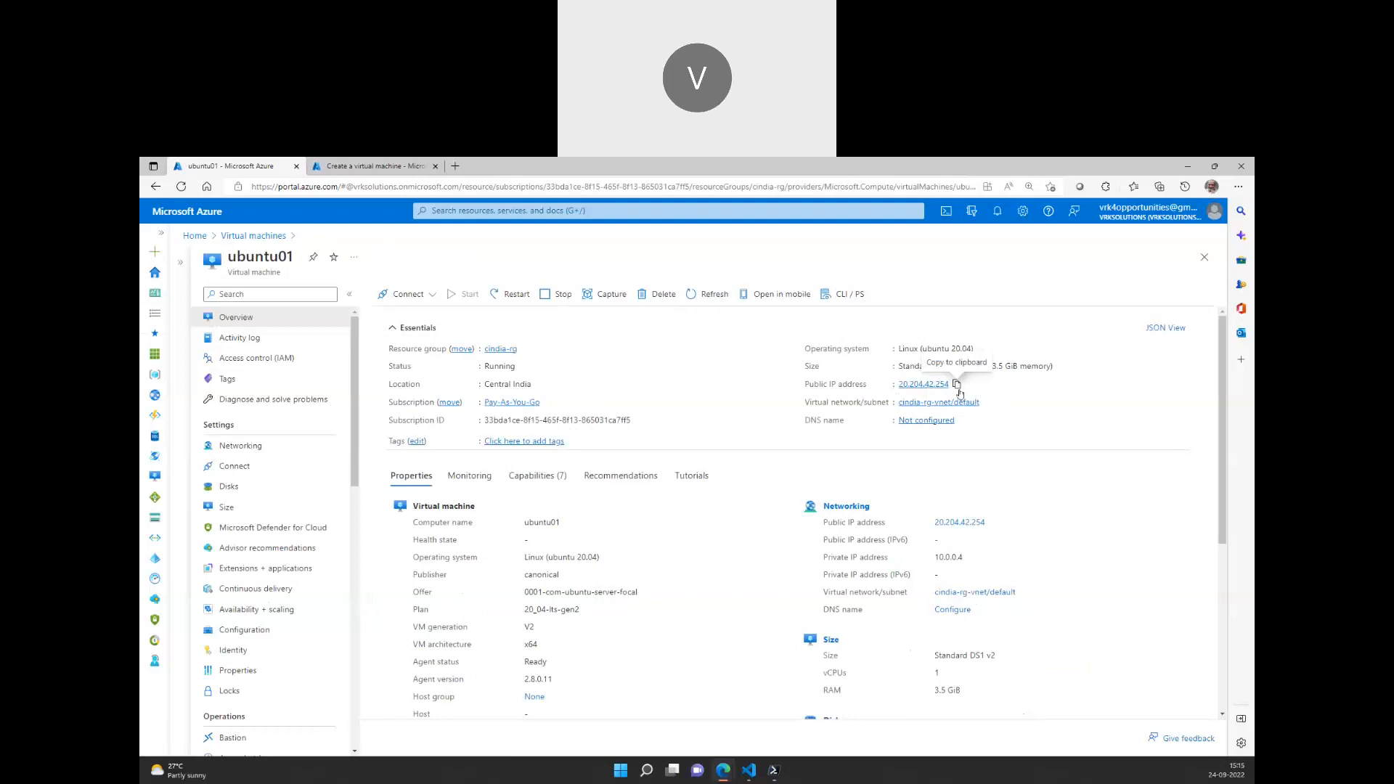
Copy ubuntu01's public IP 20.204.42.254 from its Overview page
click(400, 166)
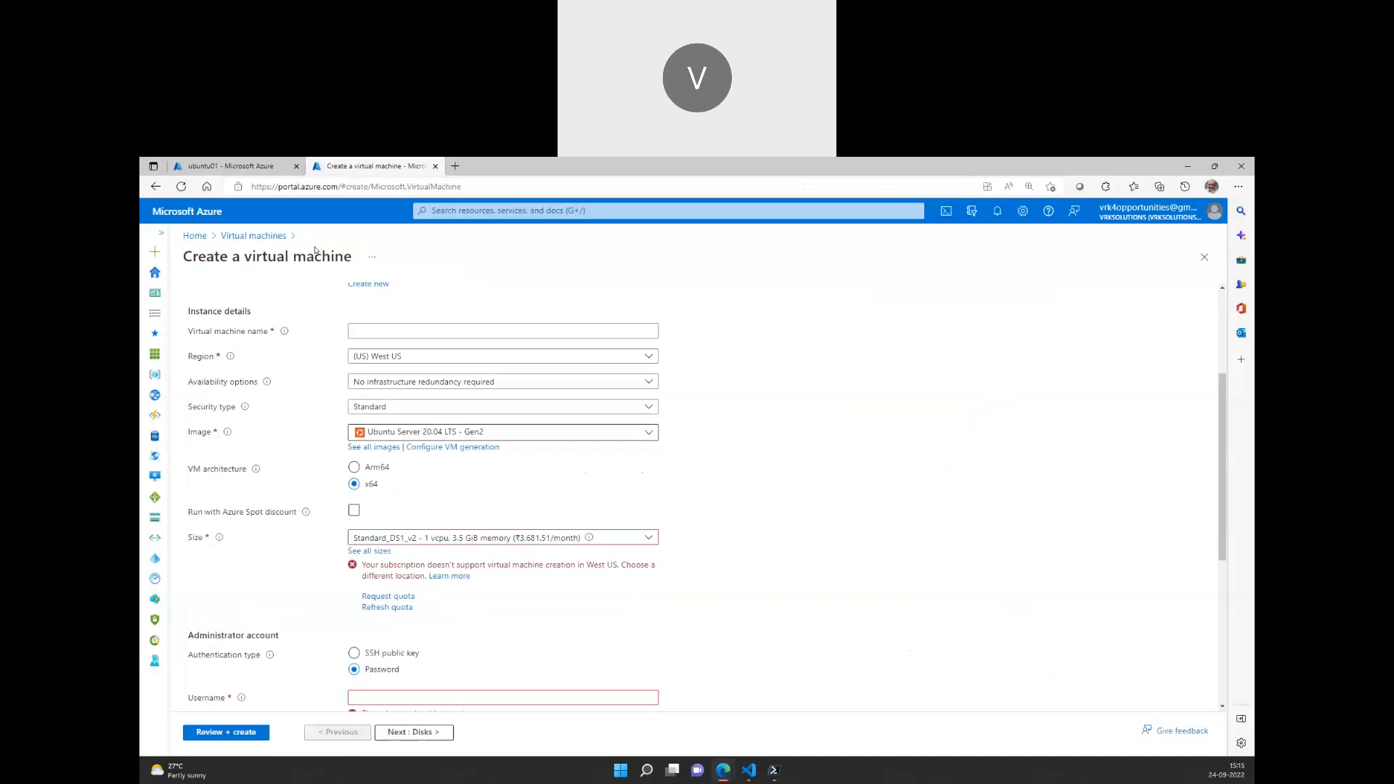
click(245, 166)
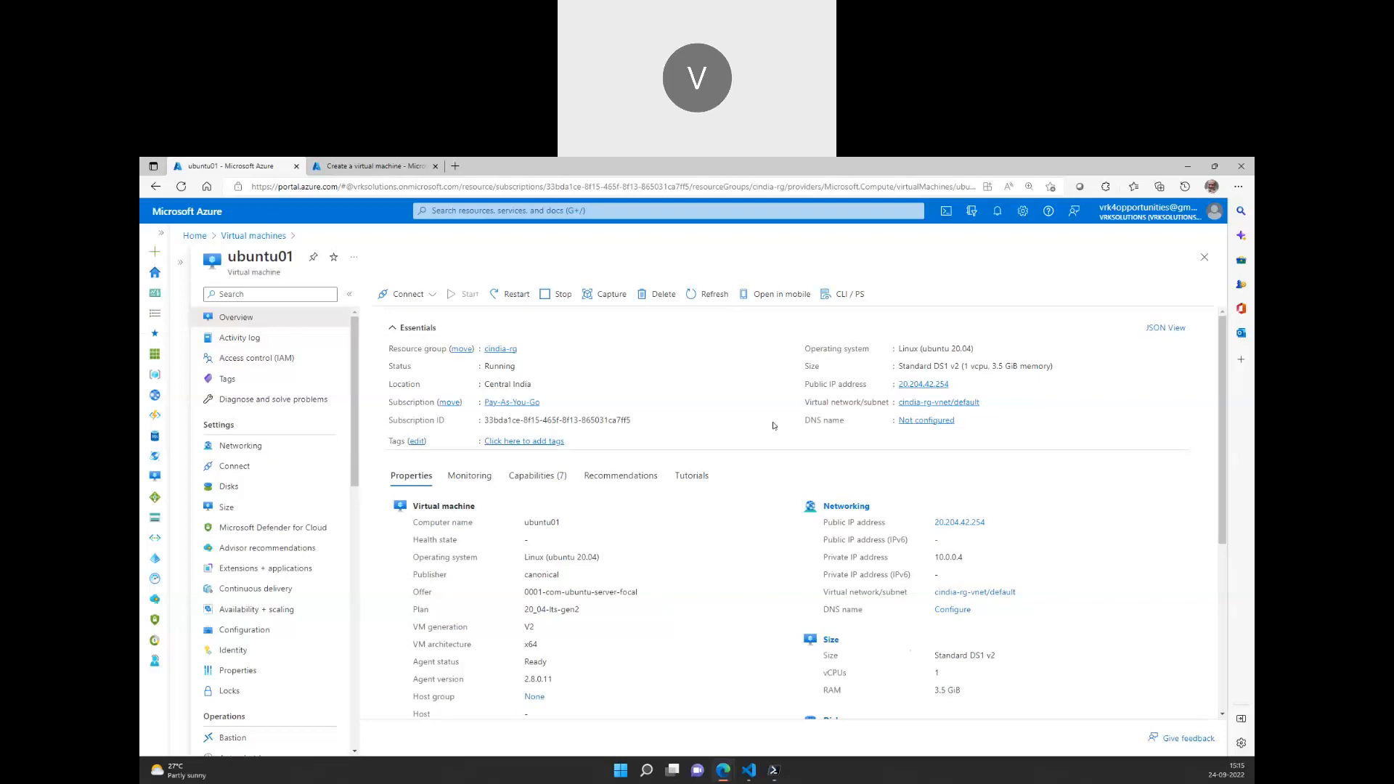
click(957, 384)
SSH into 20.204.42.254 as the admin user, accept the host key, log in and clear the screen
click(774, 770)
text(ss)
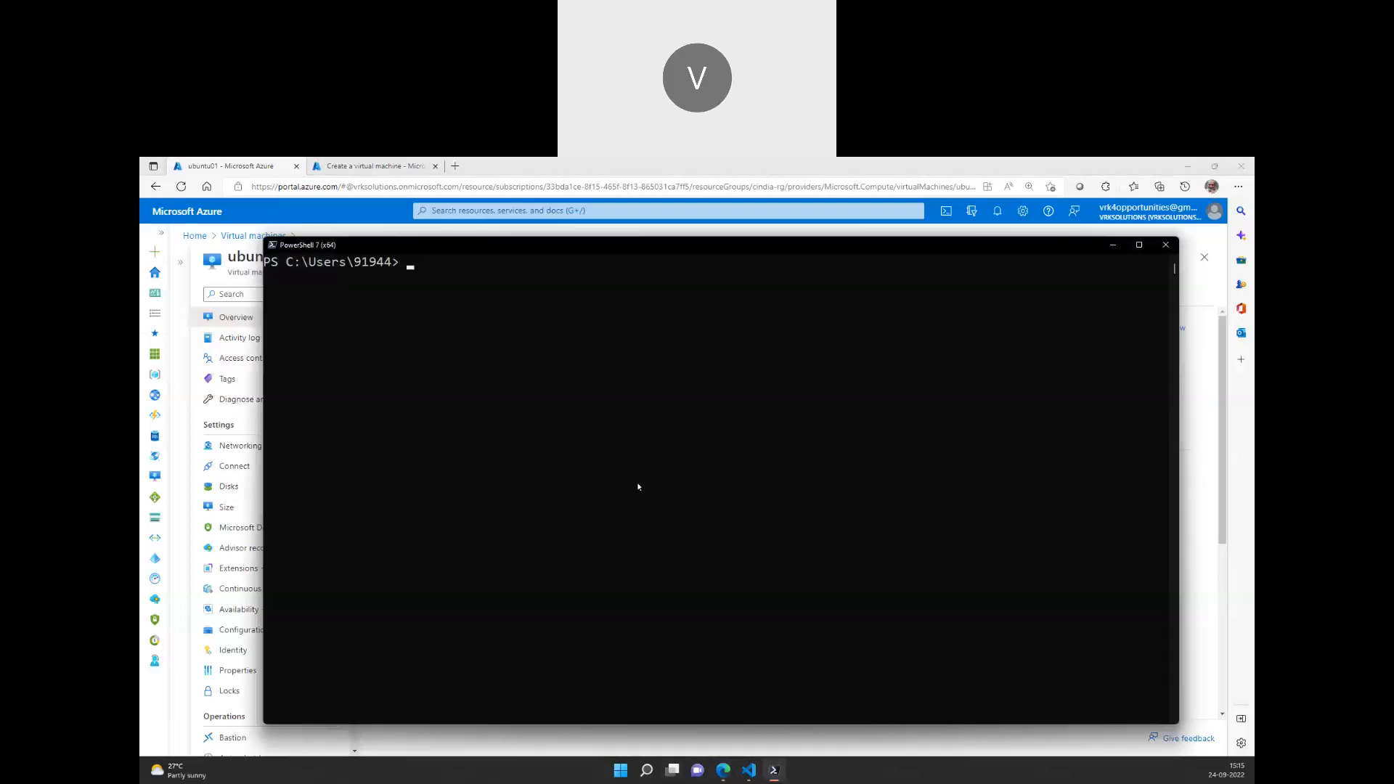
text(h trainer@)
key(ctrl+v)
key(Return)
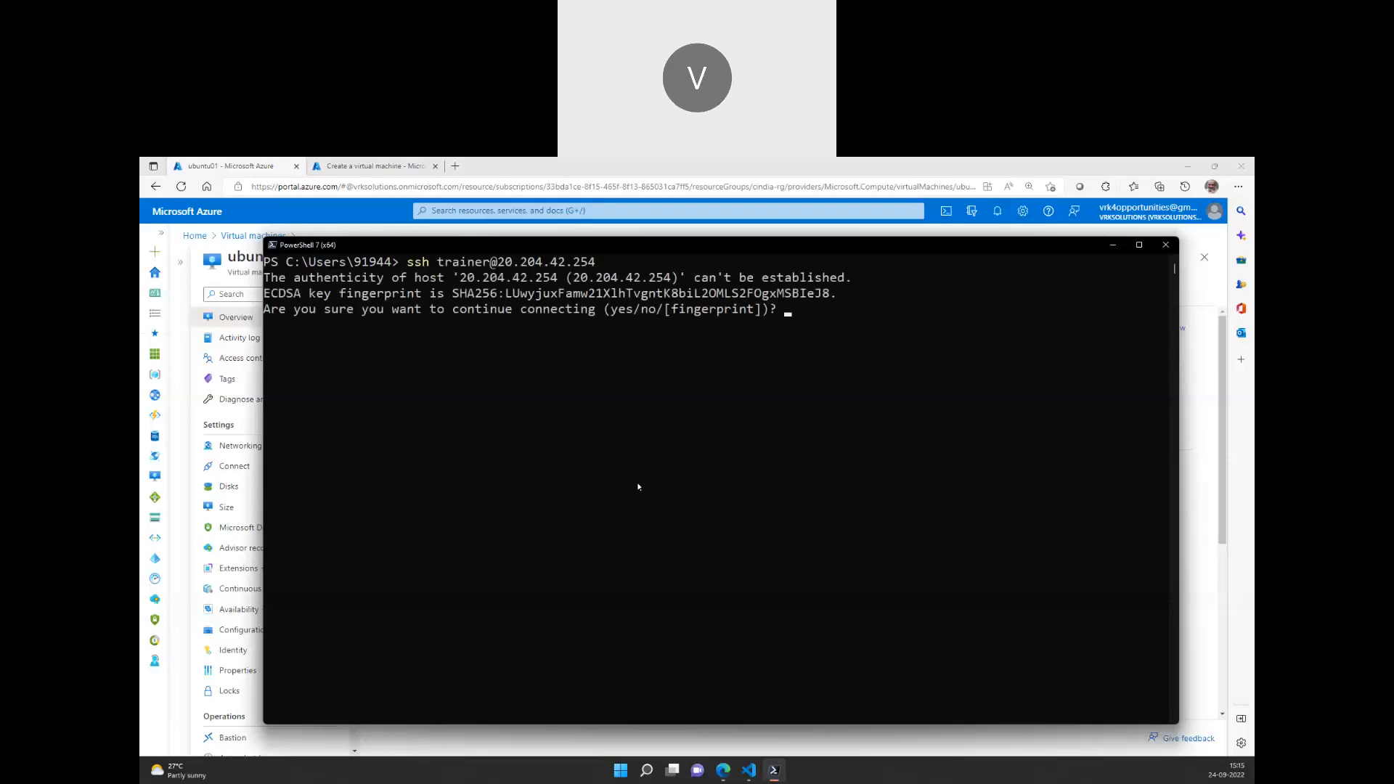
text(yes)
key(Return)
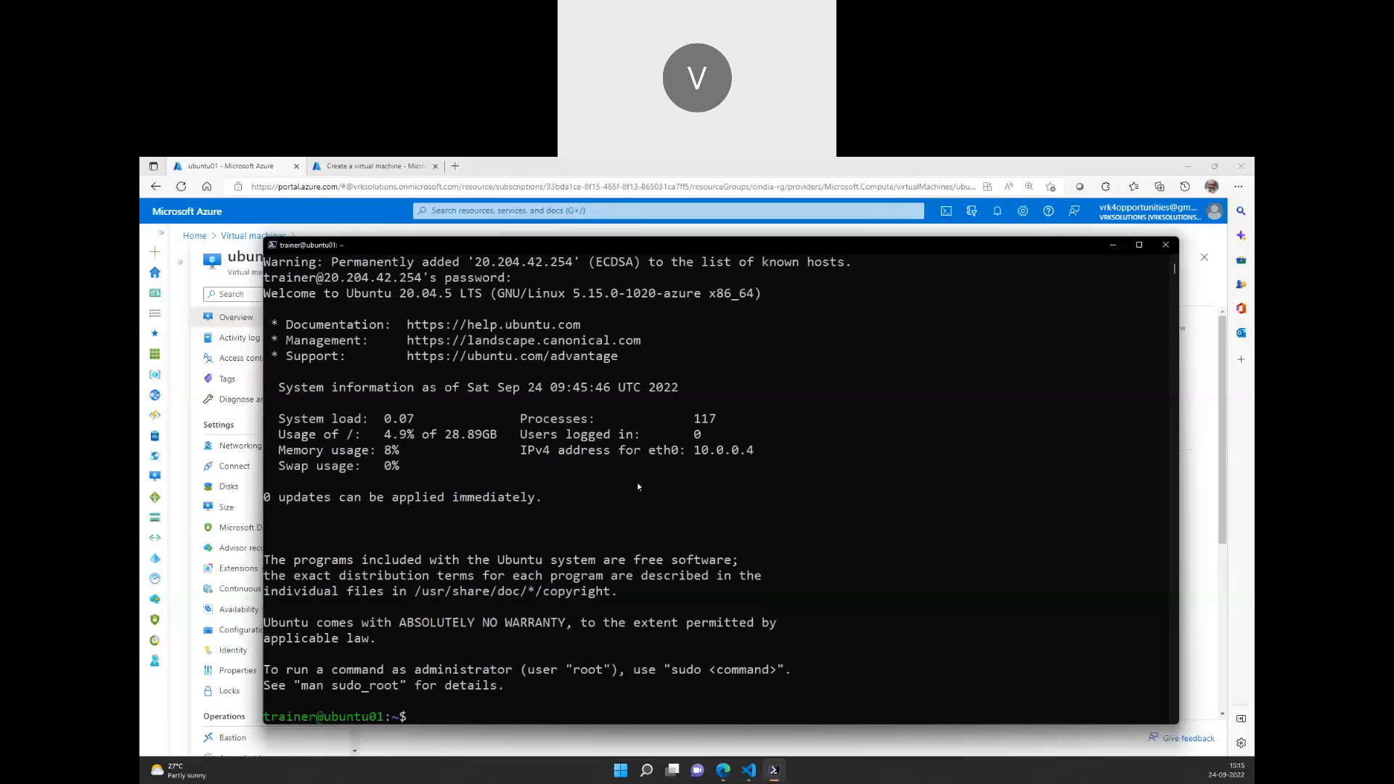
text(clear)
key(Return)
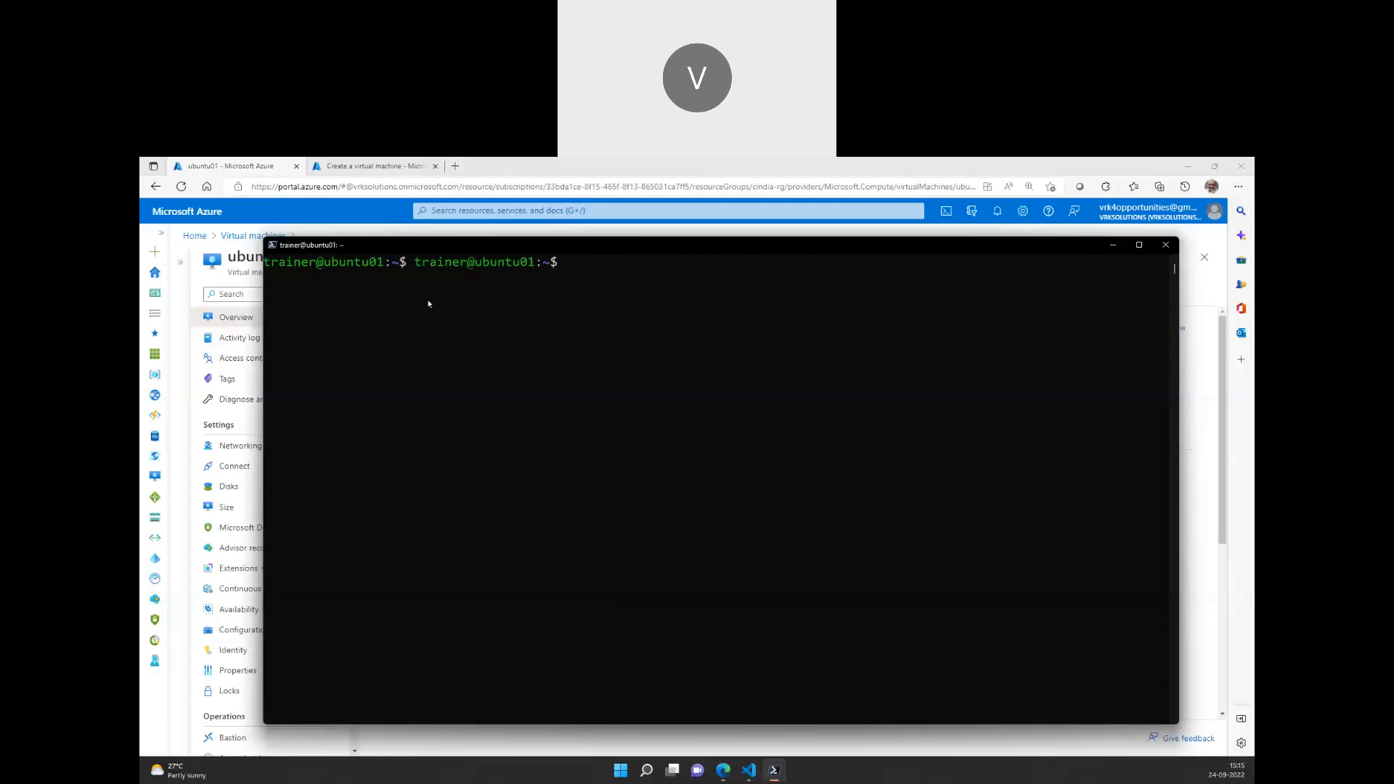
Check with which apache2 that Apache is not yet installed on the VM
text(which apc)
text(ahe)
key(BackSpace)
key(BackSpace)
key(BackSpace)
text(a)
key(BackSpace)
key(BackSpace)
text(ache2)
key(Return)
Run sudo apt update, then start sudo apt install -y apache2
text(sudo apt install)
key(BackSpace)
key(BackSpace)
key(BackSpace)
key(BackSpace)
key(BackSpace)
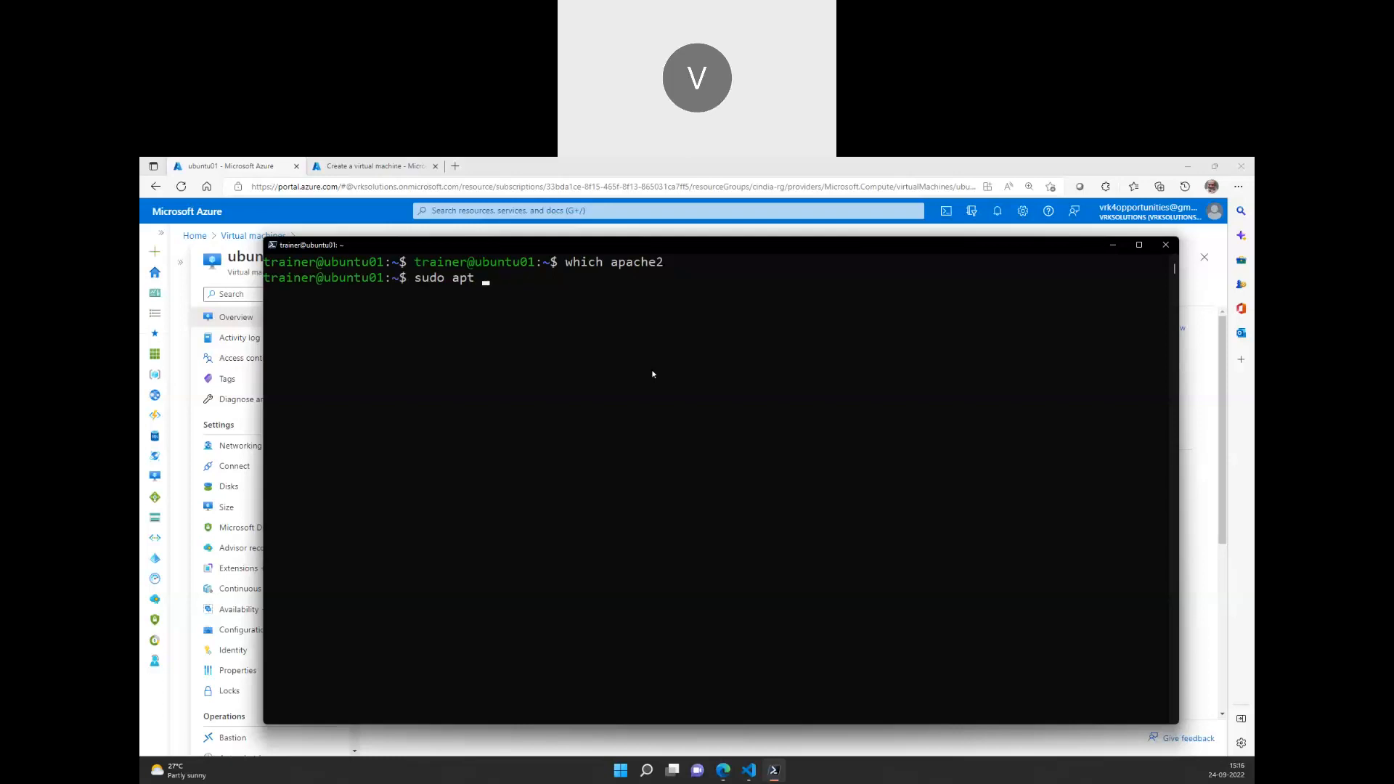
key(BackSpace)
key(BackSpace)
text(update)
key(Return)
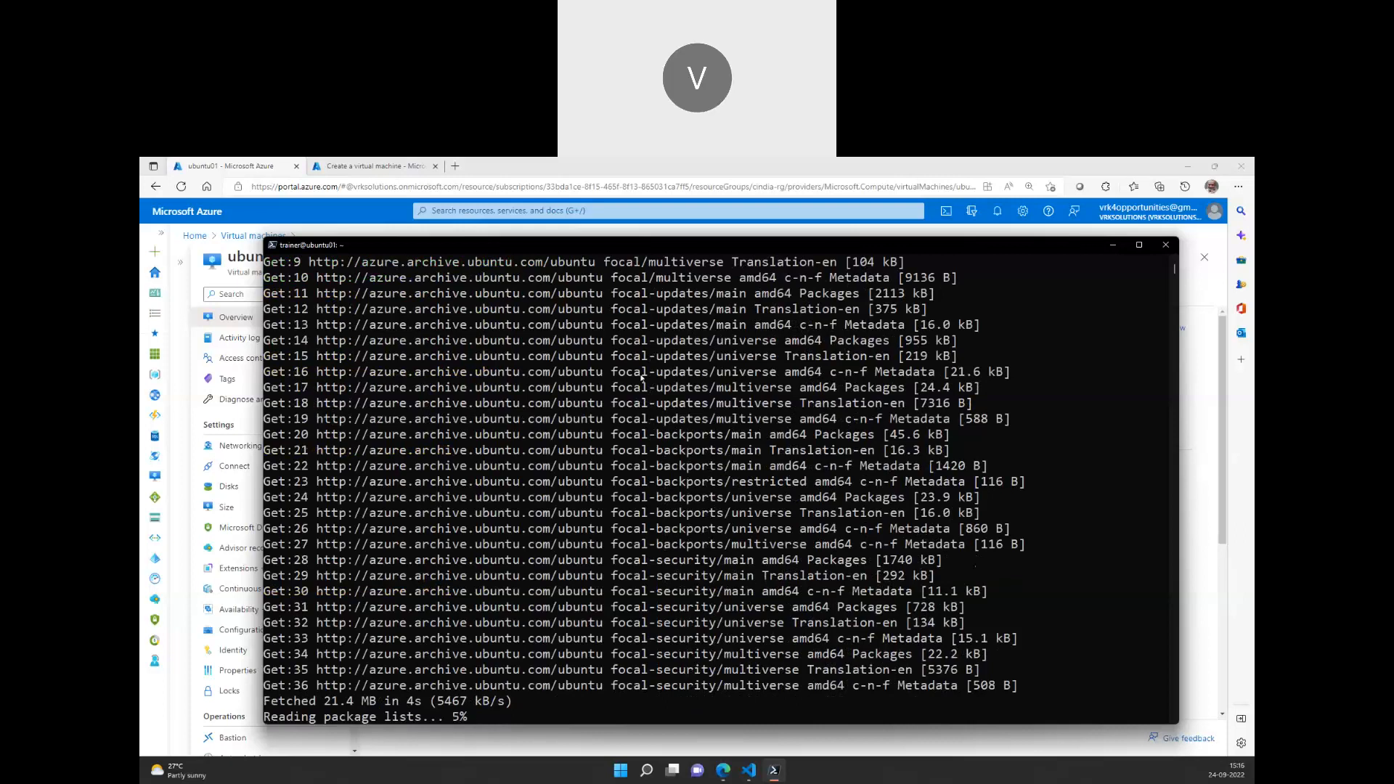
text(sudo a)
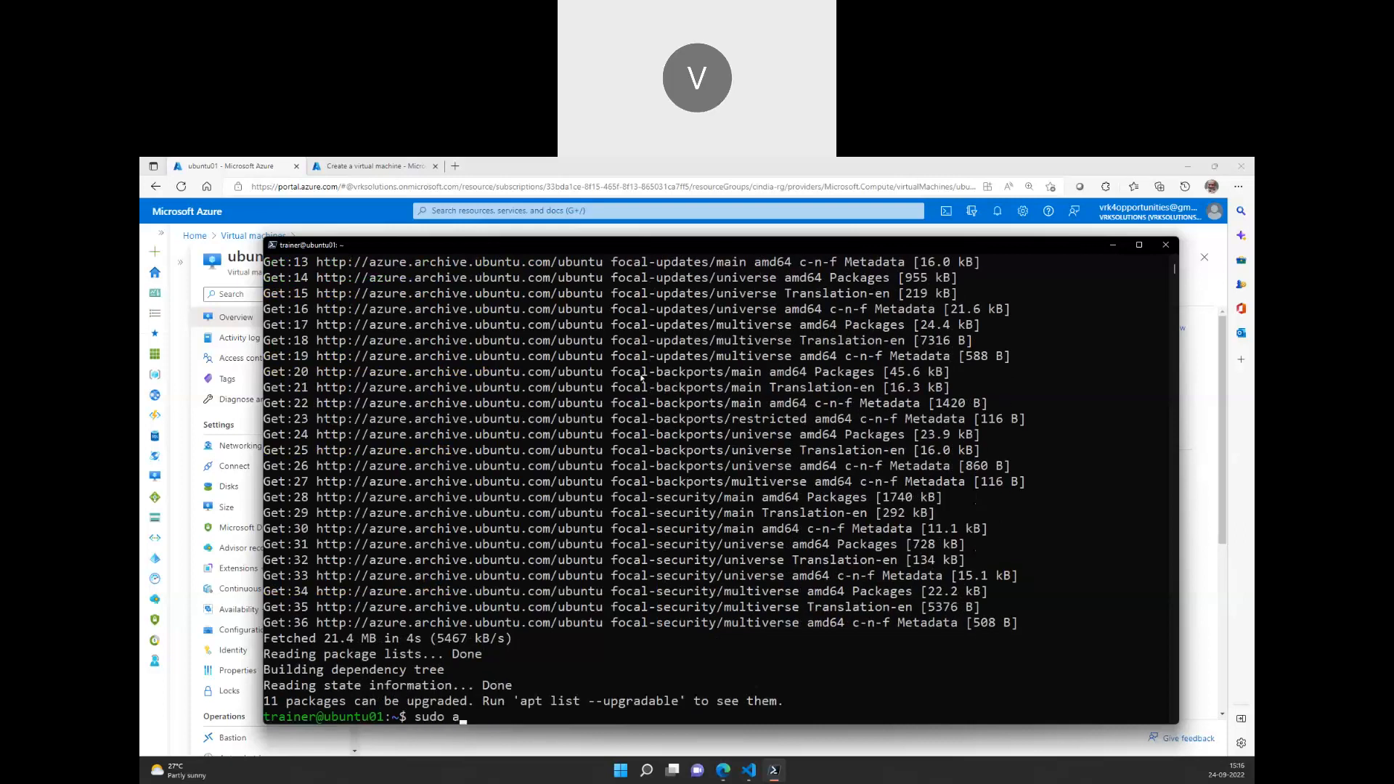
text(pt install -y apache2)
key(Return)
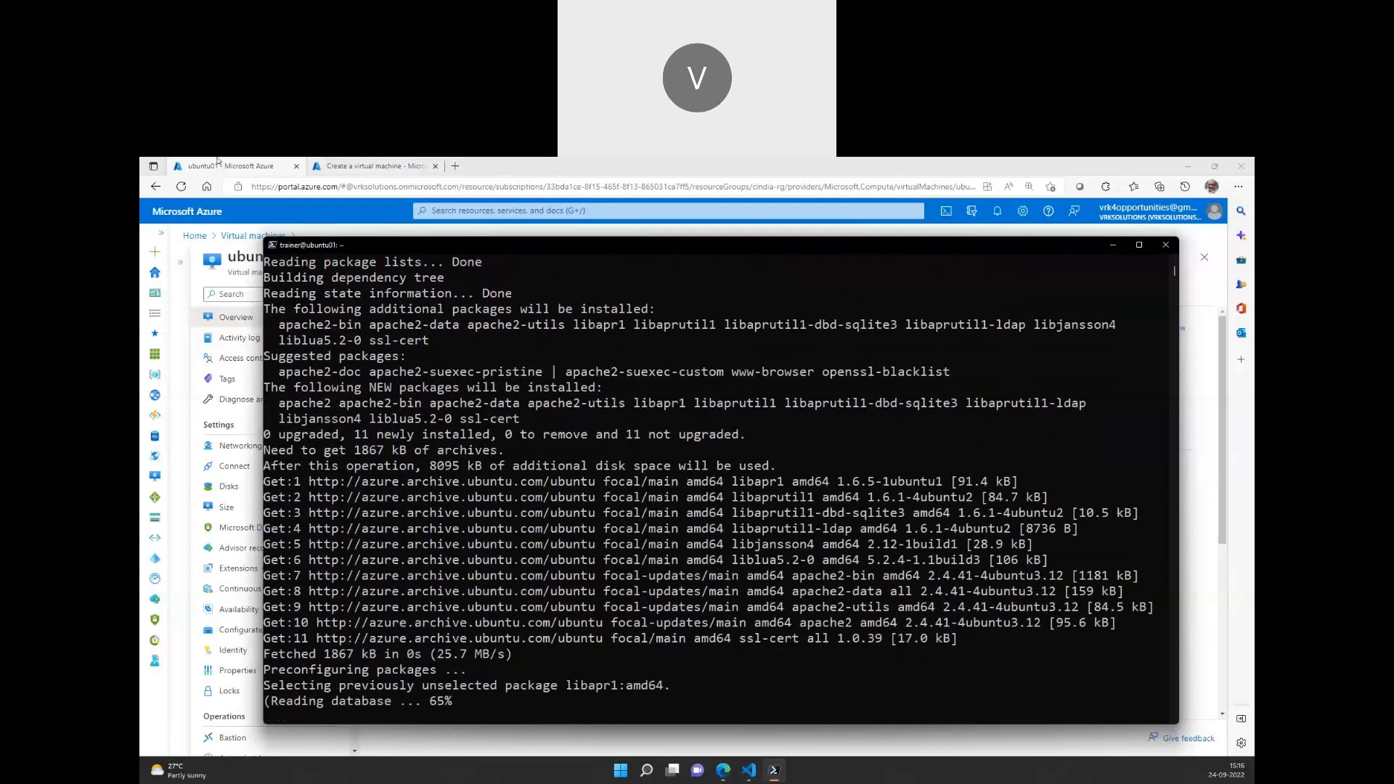
Confirm ubuntu01's inbound rules allow HTTP on port 80, then copy its public IP again
click(220, 165)
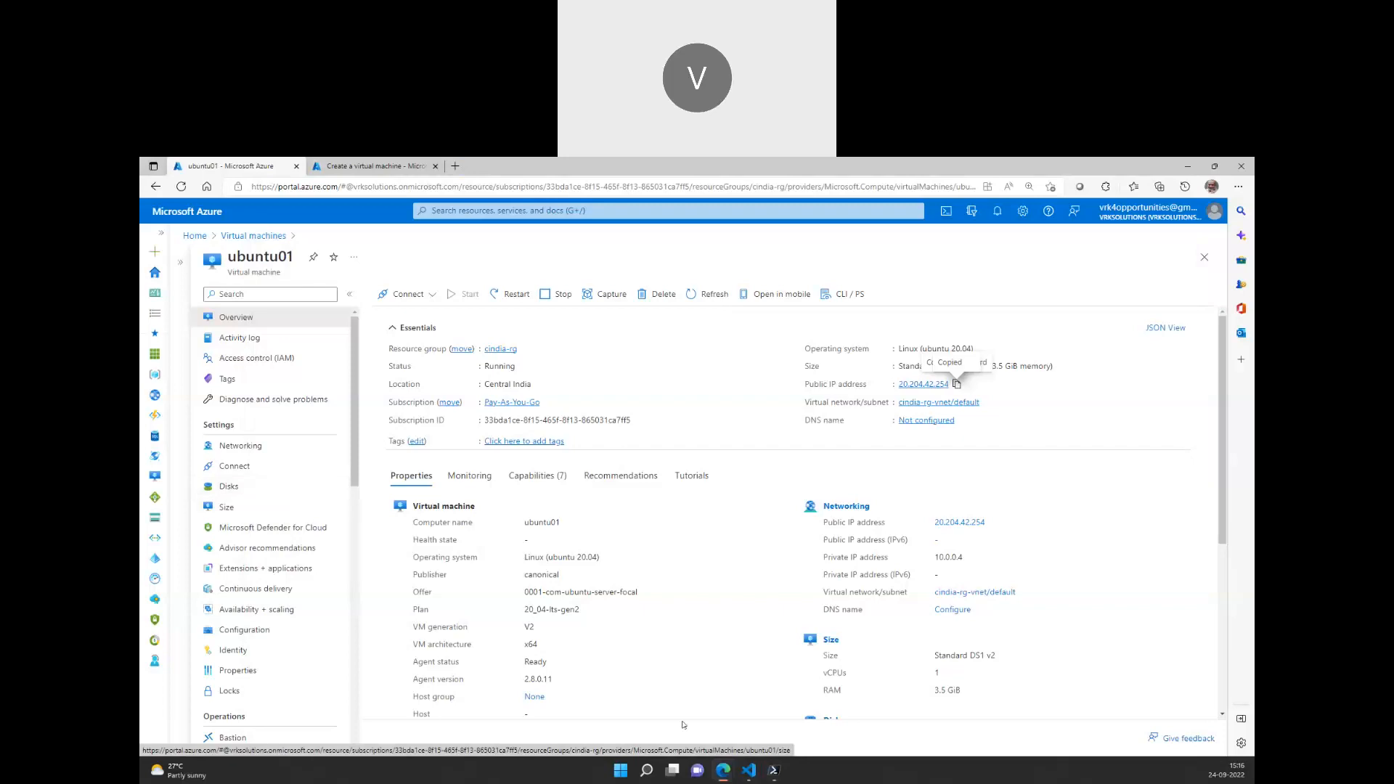
mouse_move(777, 779)
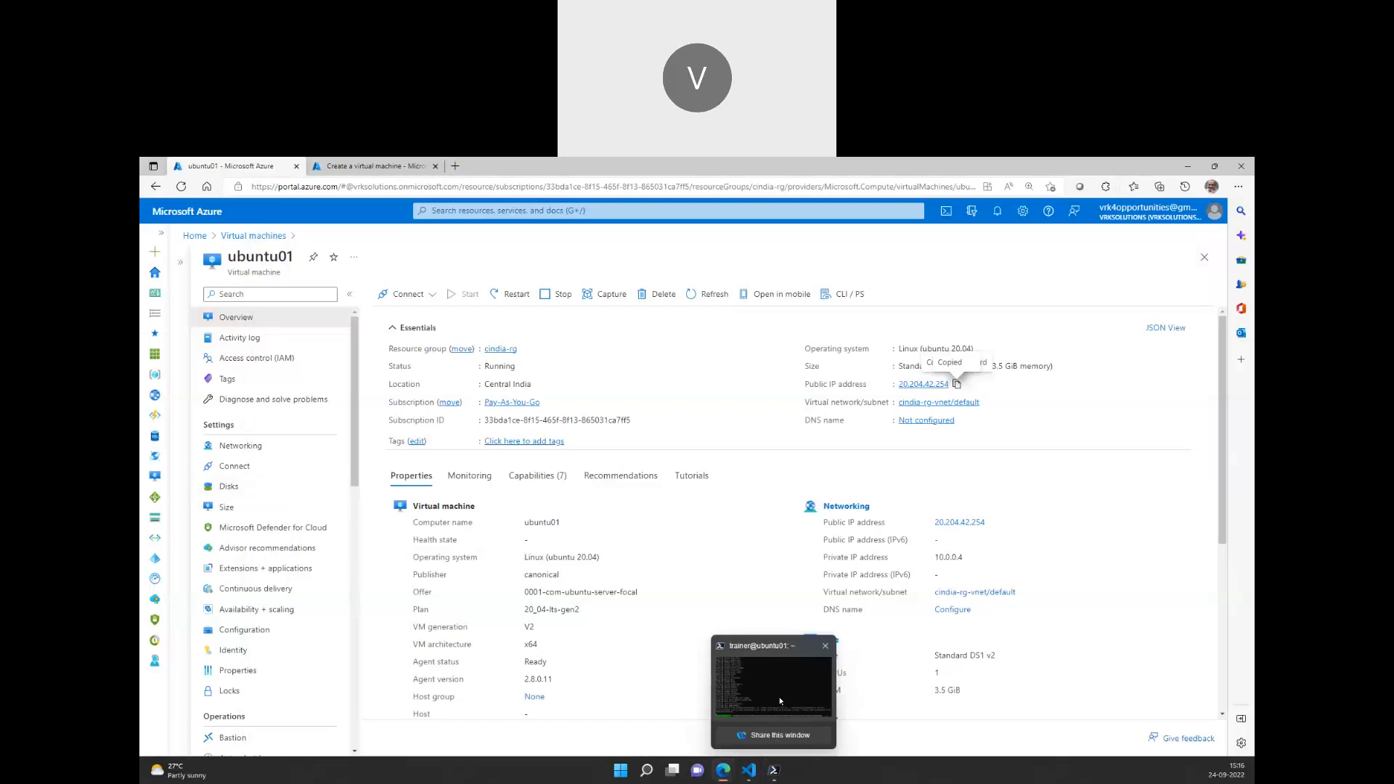
click(292, 445)
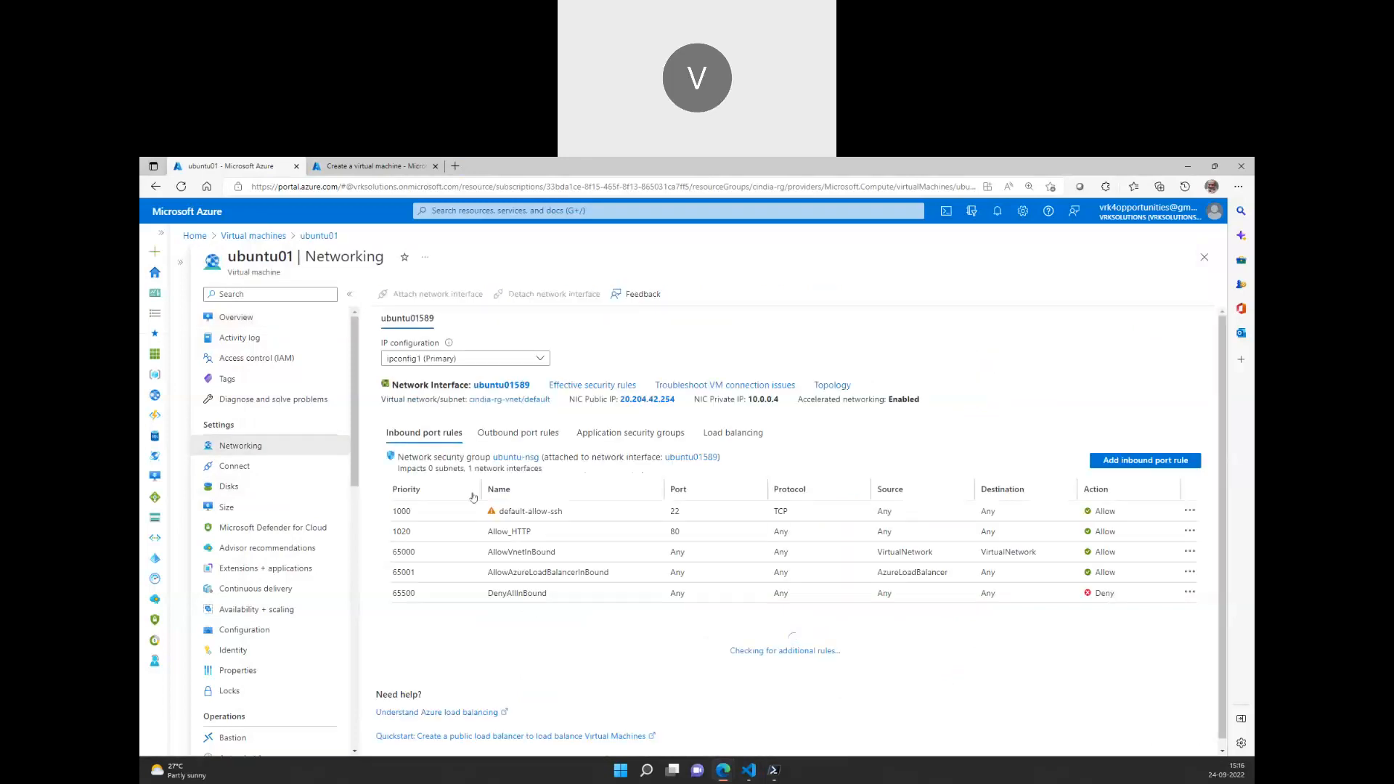
click(237, 317)
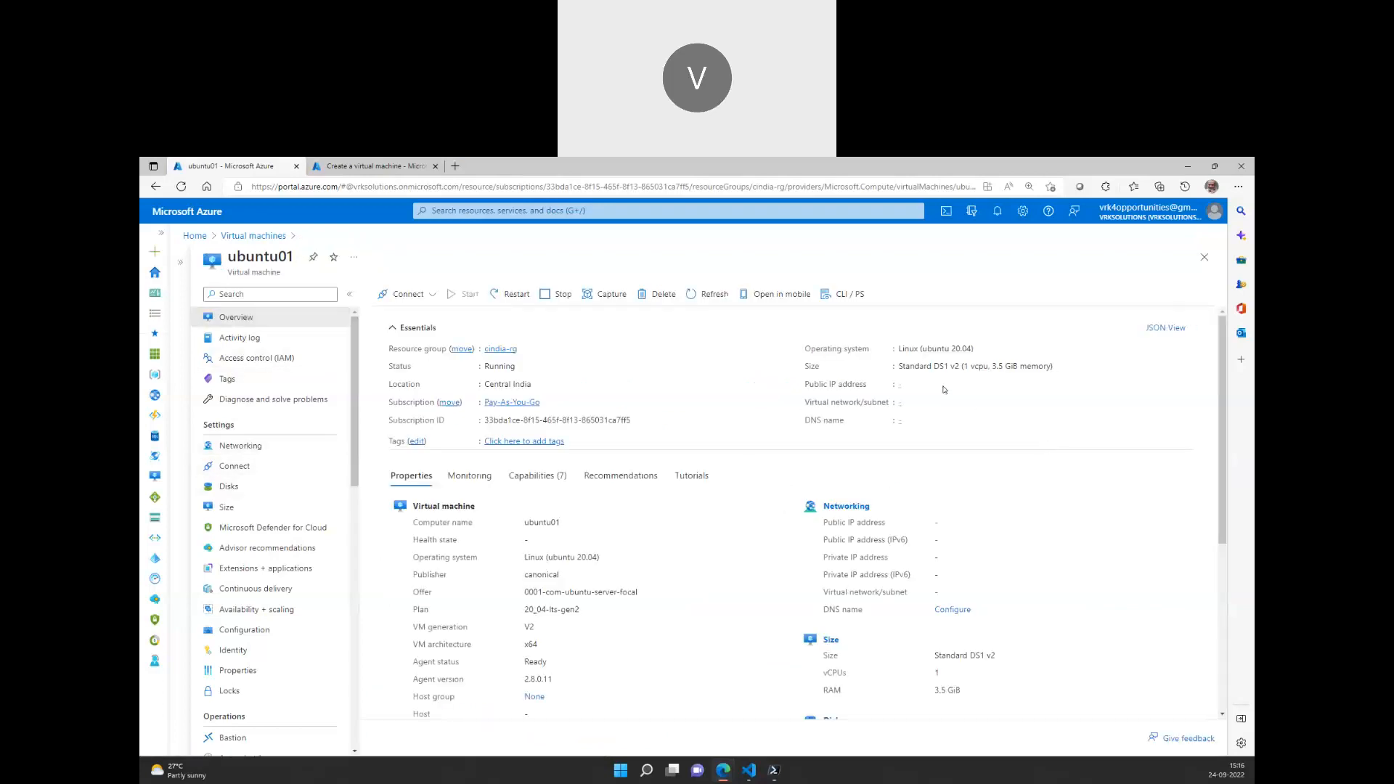
click(956, 384)
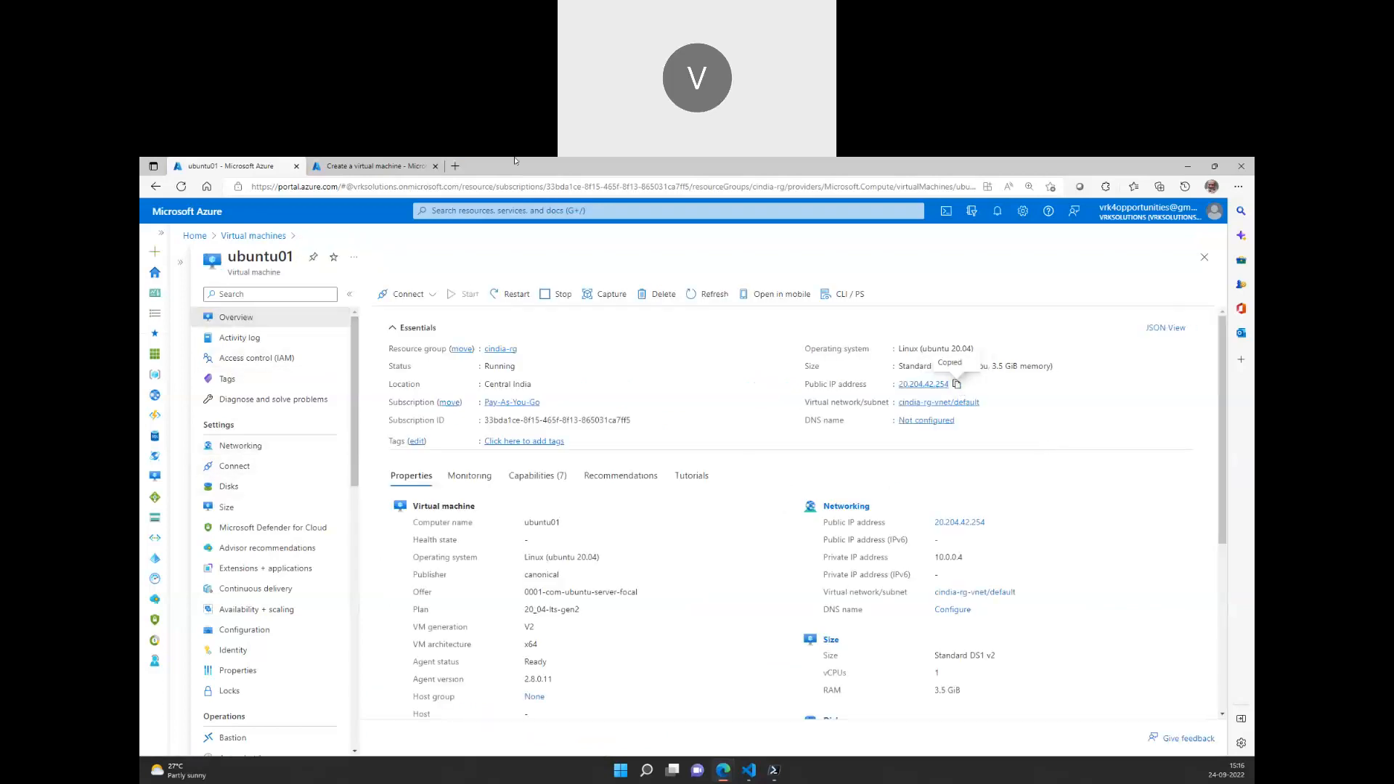
Load 20.204.42.254 in a new Edge tab to see the Apache2 Ubuntu Default Page
click(457, 166)
key(ctrl+v)
key(Return)
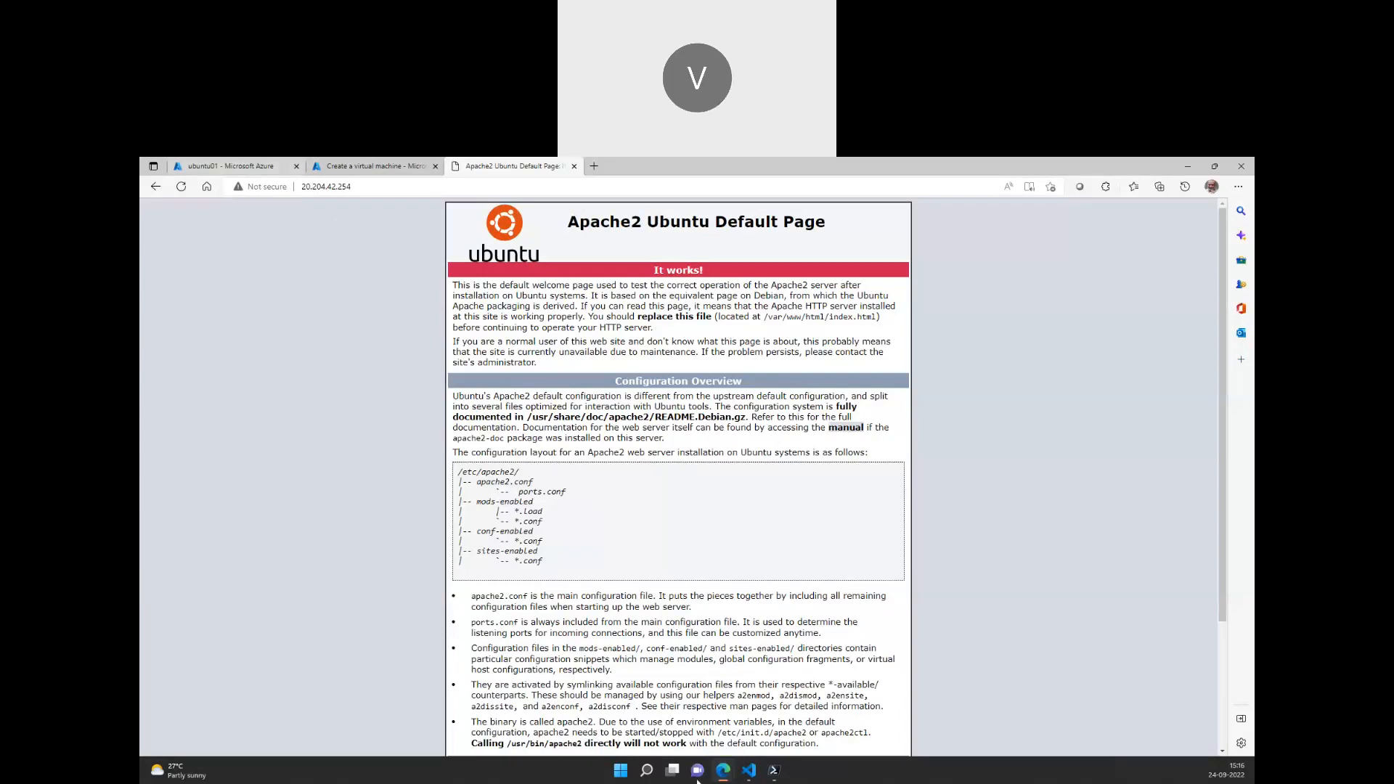
click(267, 163)
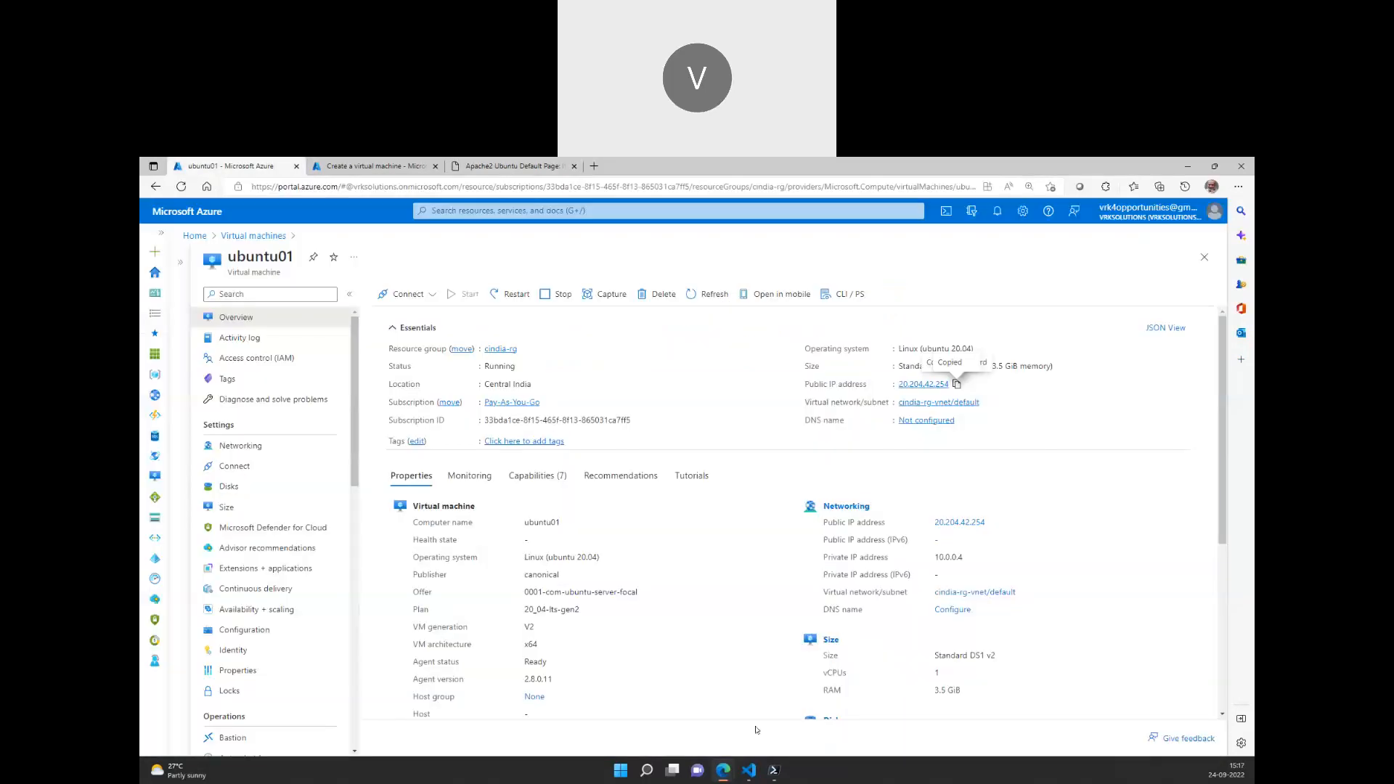
Clear the terminal and type sudo waagent -deprovision+user at the VM prompt, not yet run
click(775, 771)
scroll(677, 559, down, 2)
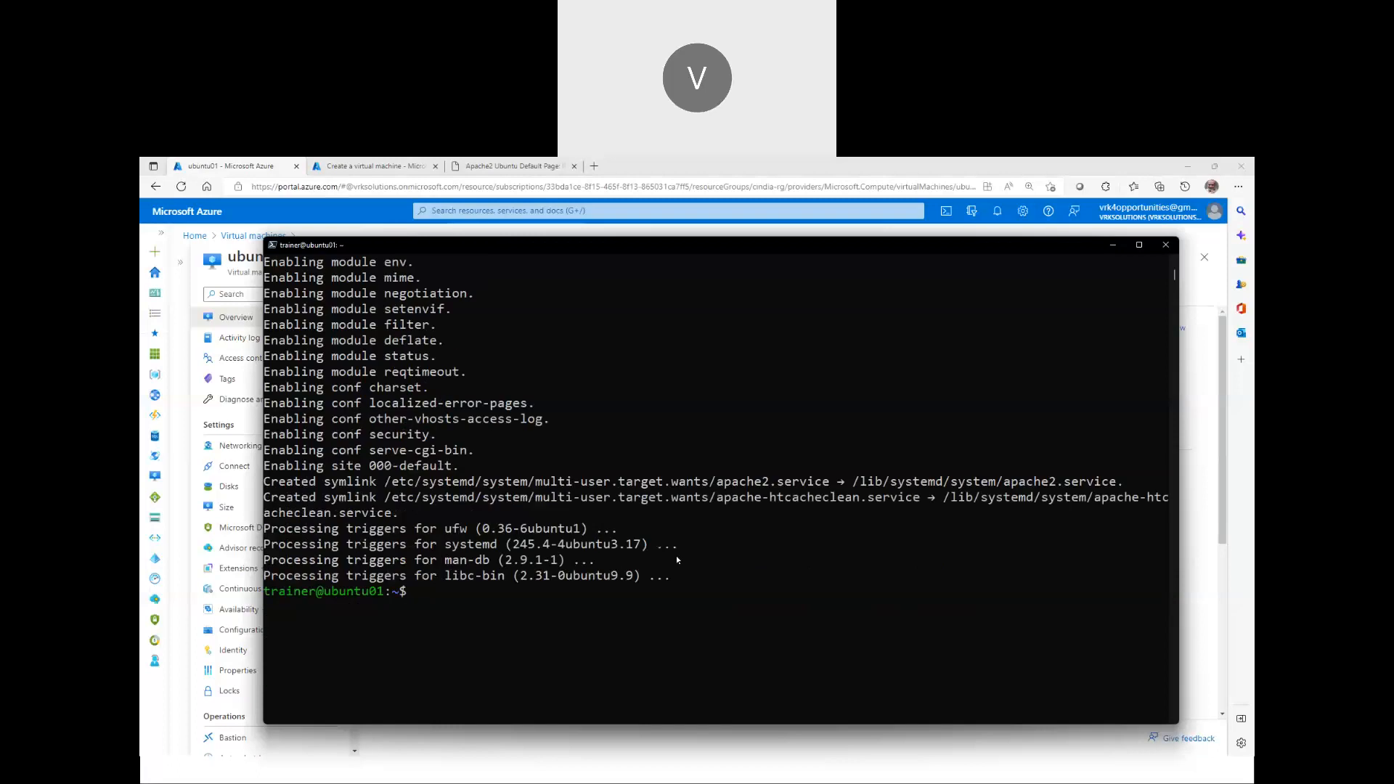
text(clear)
key(Return)
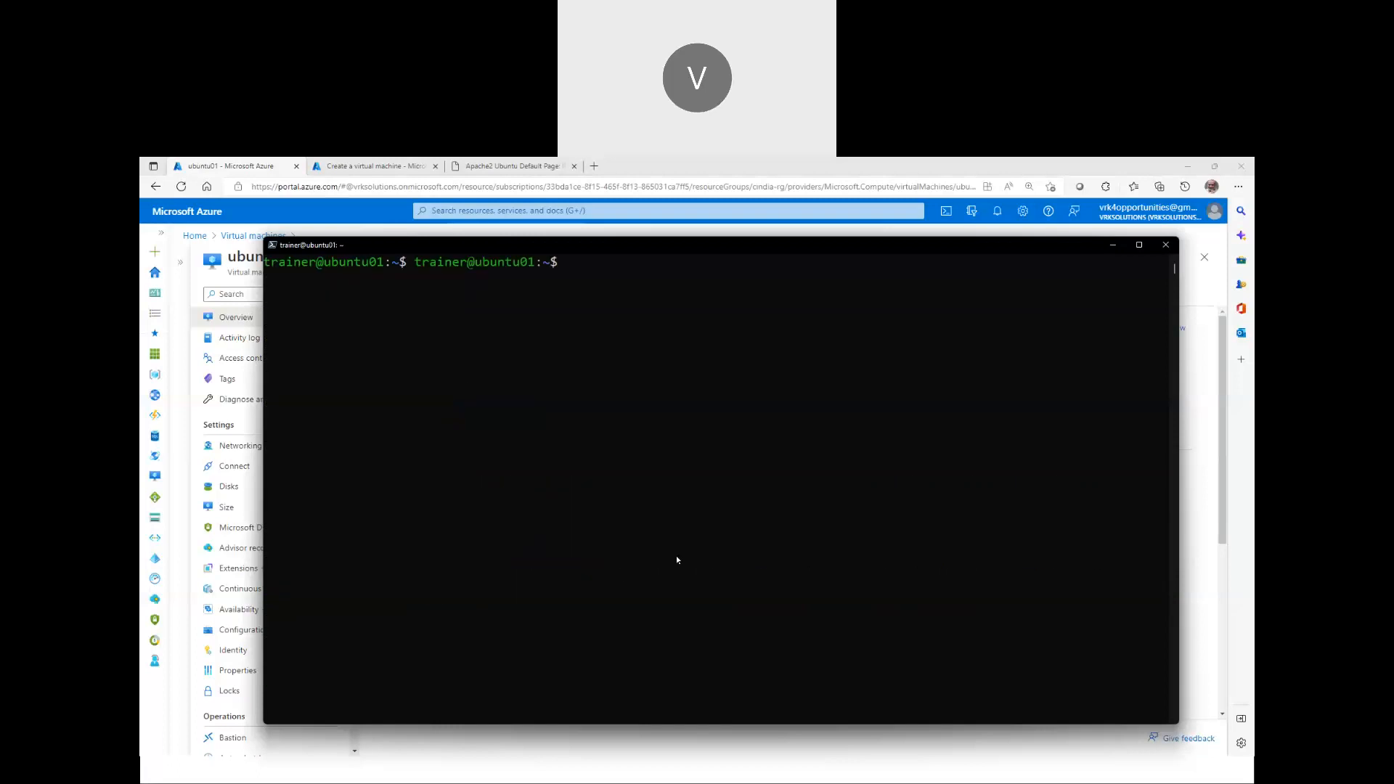
text(sudo waagent -deprovision)
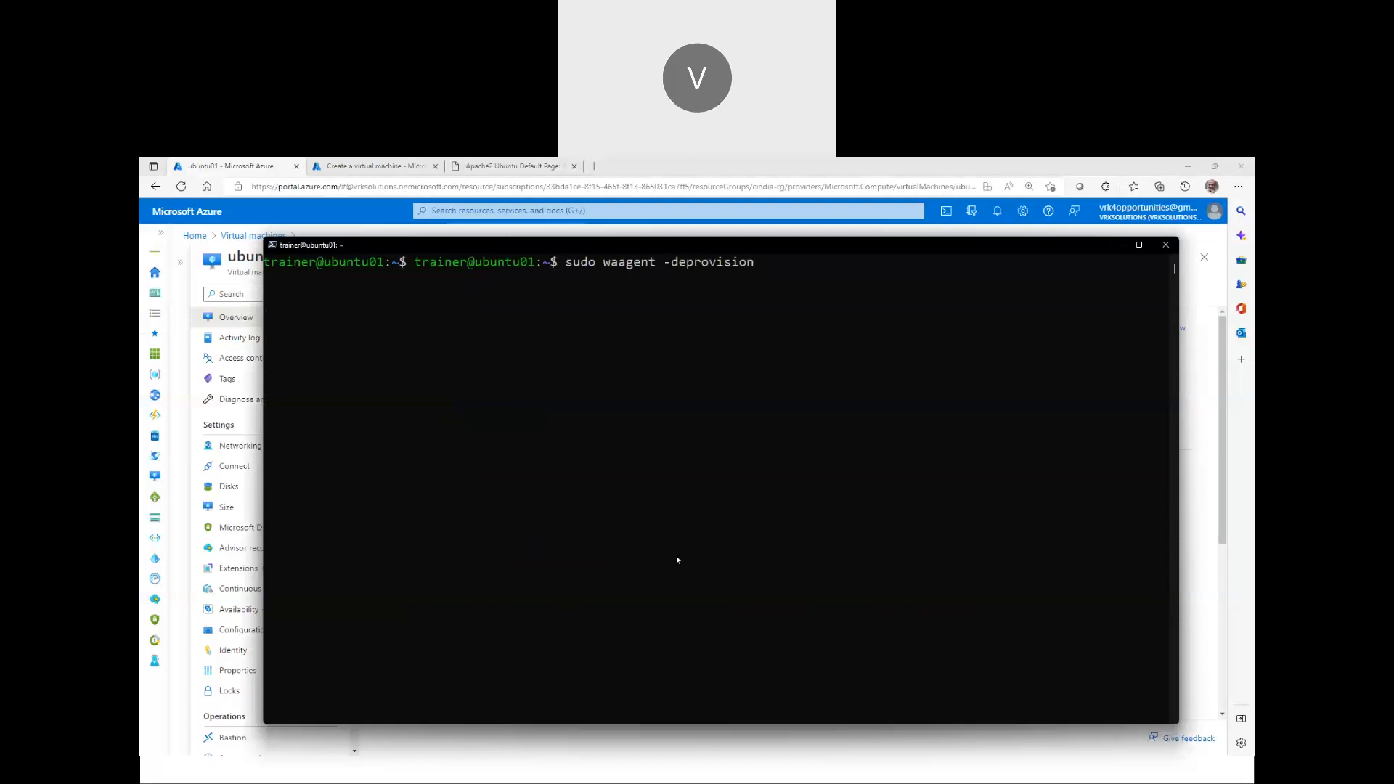
text(+user)
Run sudo waagent -deprovision+user on ubuntu01 and confirm with y
key(Return)
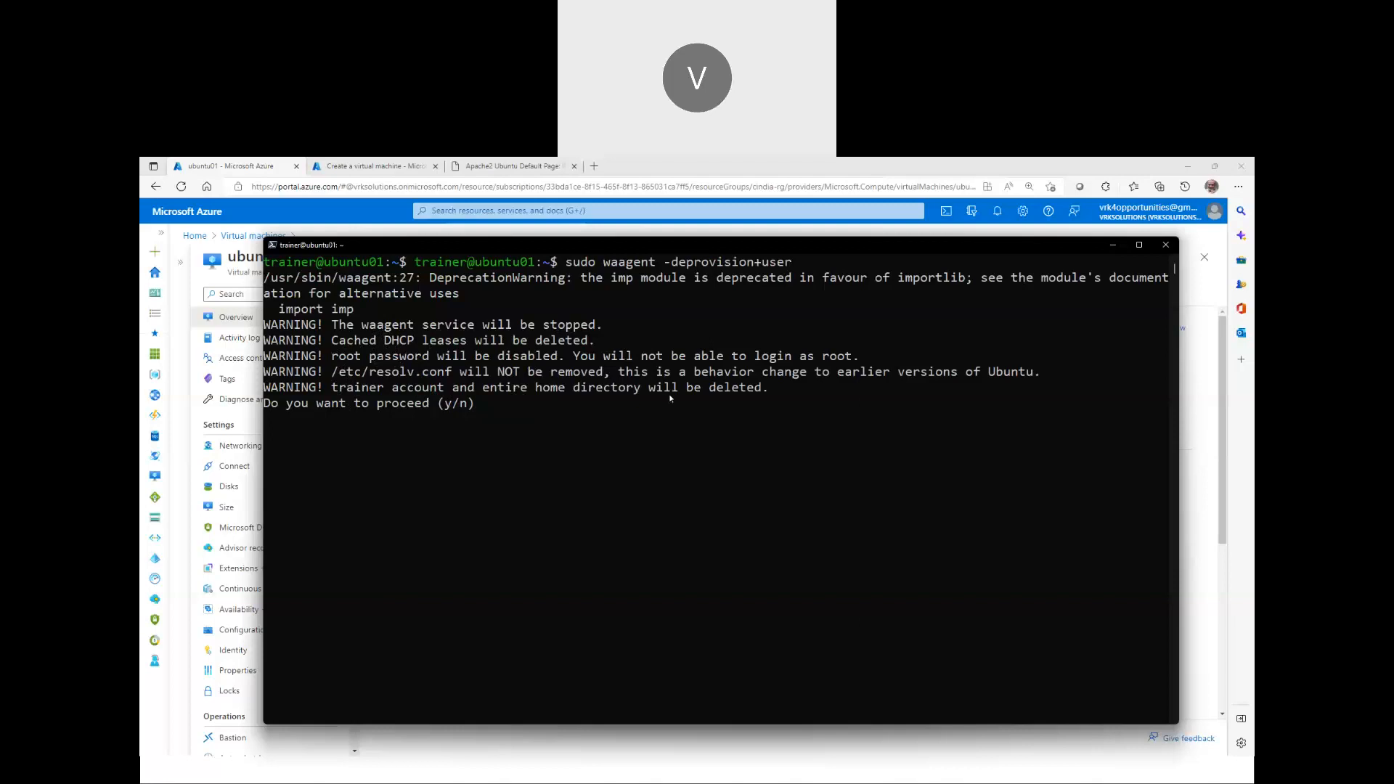
text(y)
key(Return)
Exit the SSH session, clear the terminal, and return to the ubuntu01 Azure tab
text(exit)
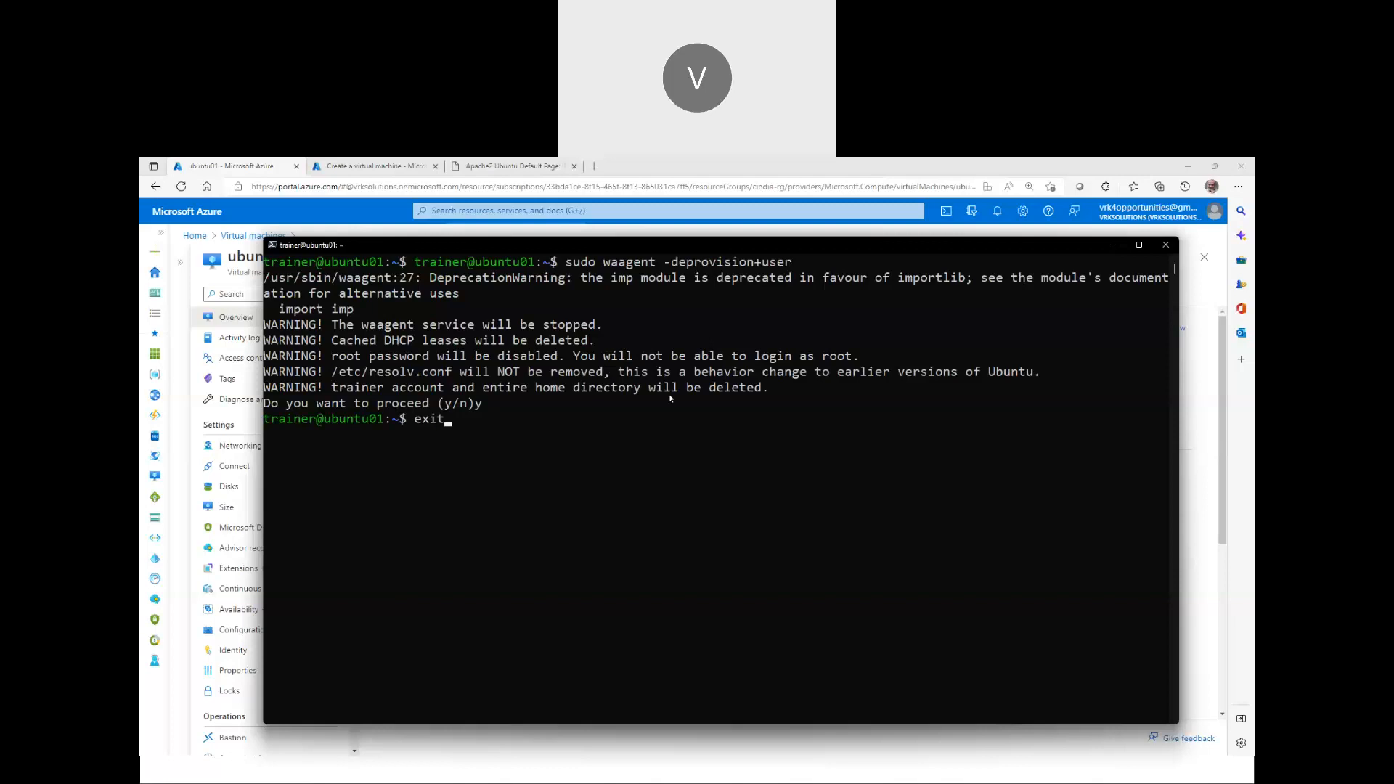
key(Return)
text(clear)
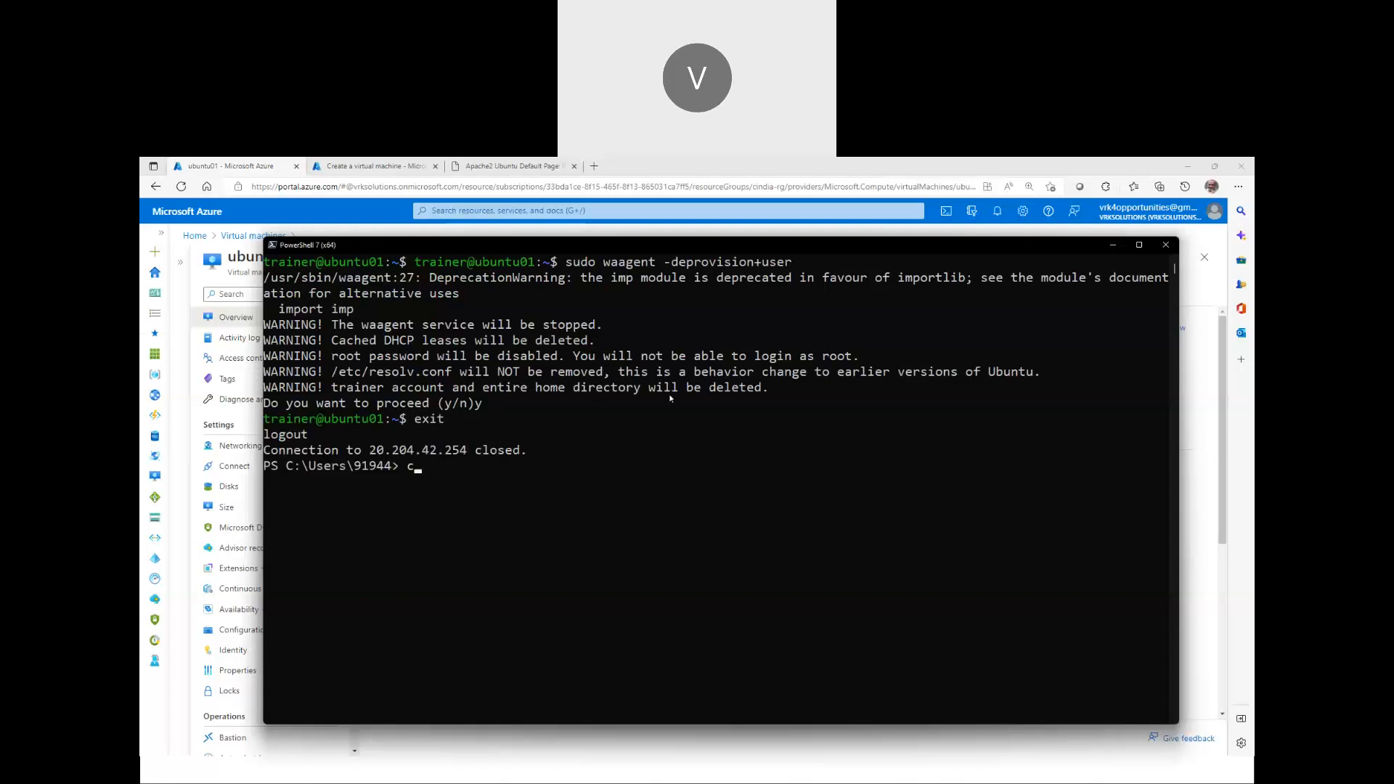
key(Return)
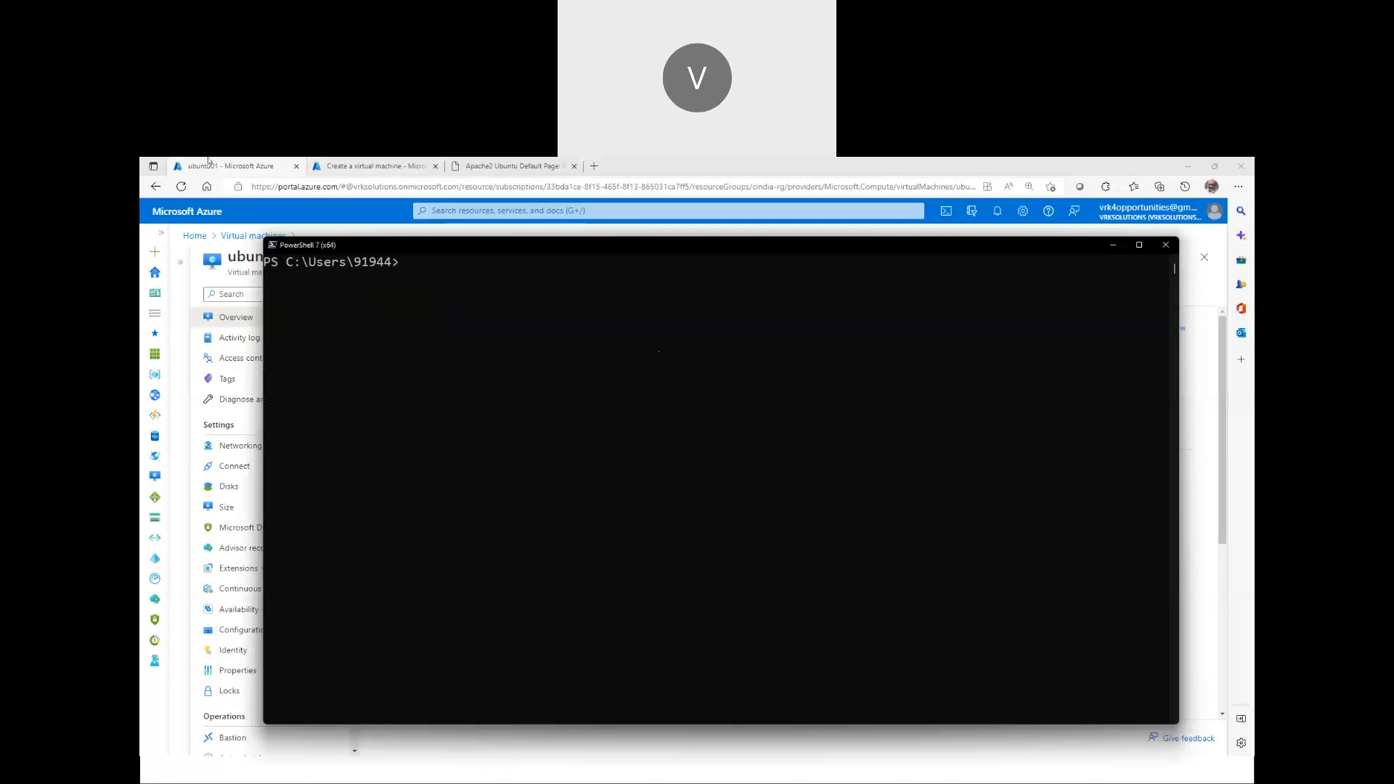
click(208, 160)
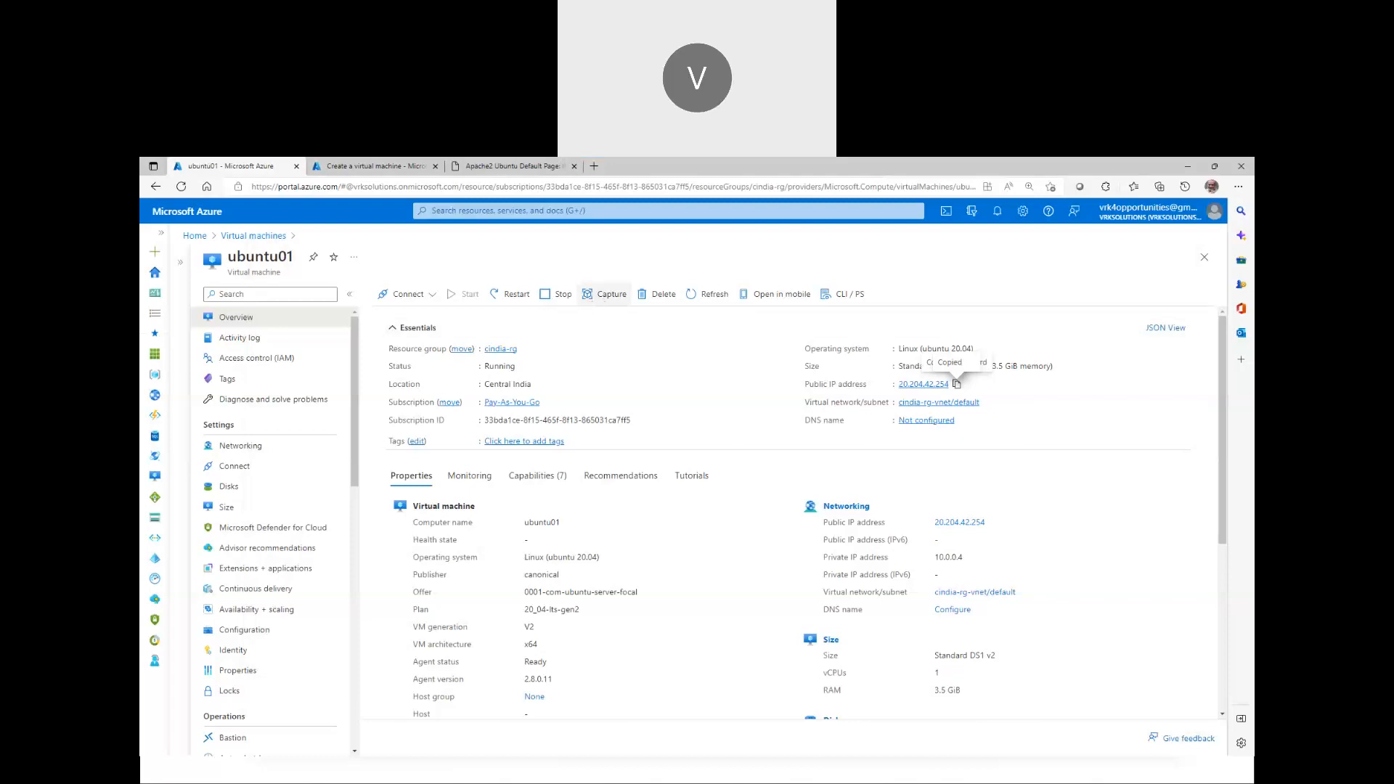
Start capturing an image of ubuntu01 with Capture on its overview toolbar
mouse_move(588, 263)
mouse_down()
mouse_move(551, 298)
mouse_move(587, 347)
mouse_up()
drag(679, 342, 643, 356)
drag(609, 302, 606, 408)
mouse_move(609, 298)
mouse_down()
mouse_move(590, 327)
mouse_move(631, 320)
mouse_up()
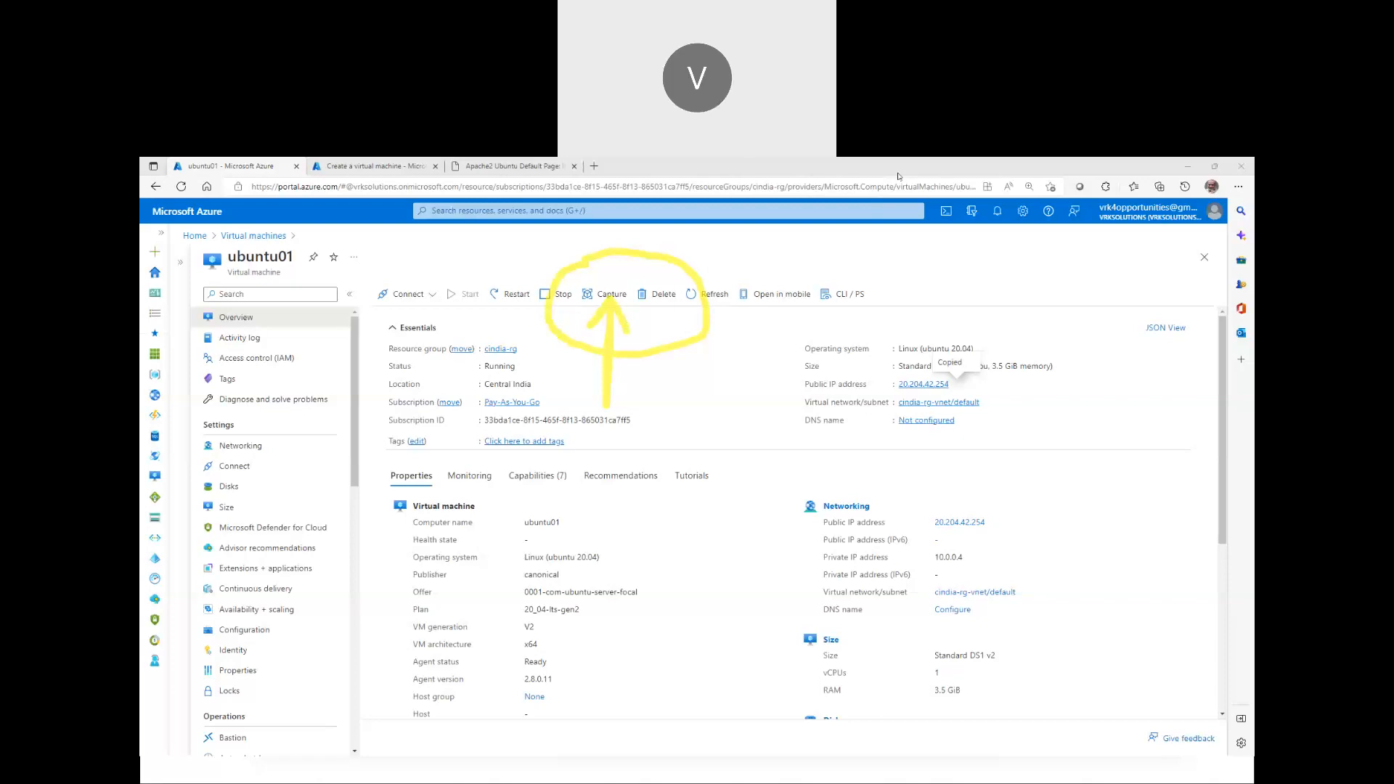
click(614, 295)
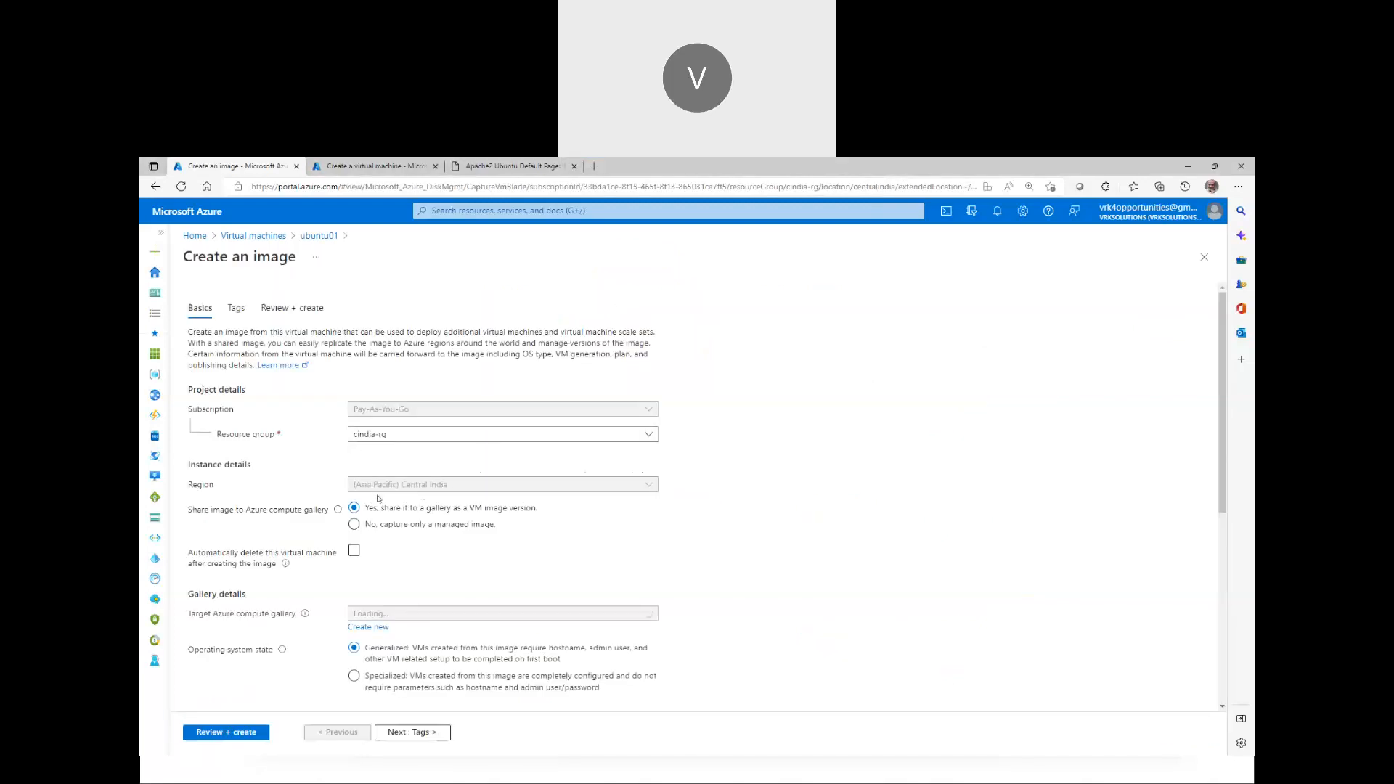
scroll(424, 501, down, 2)
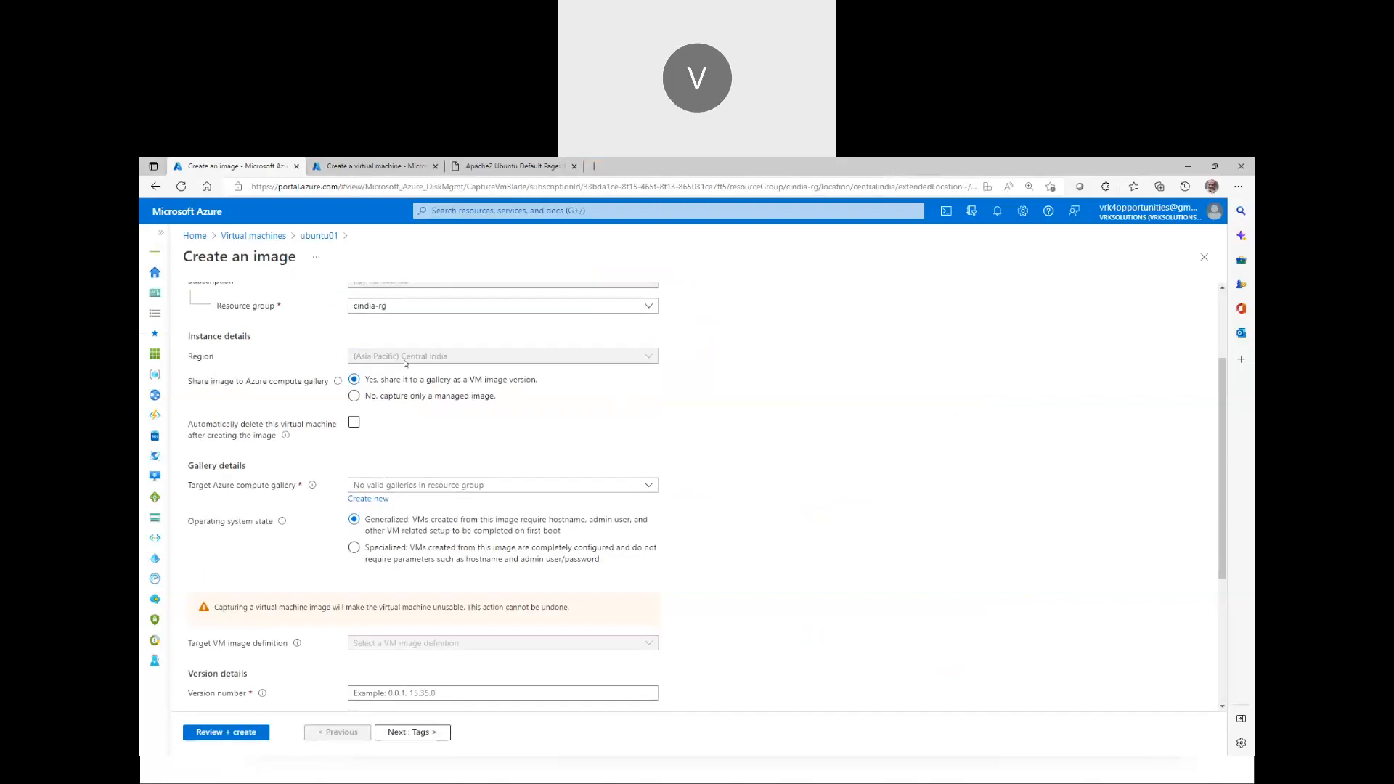
click(372, 397)
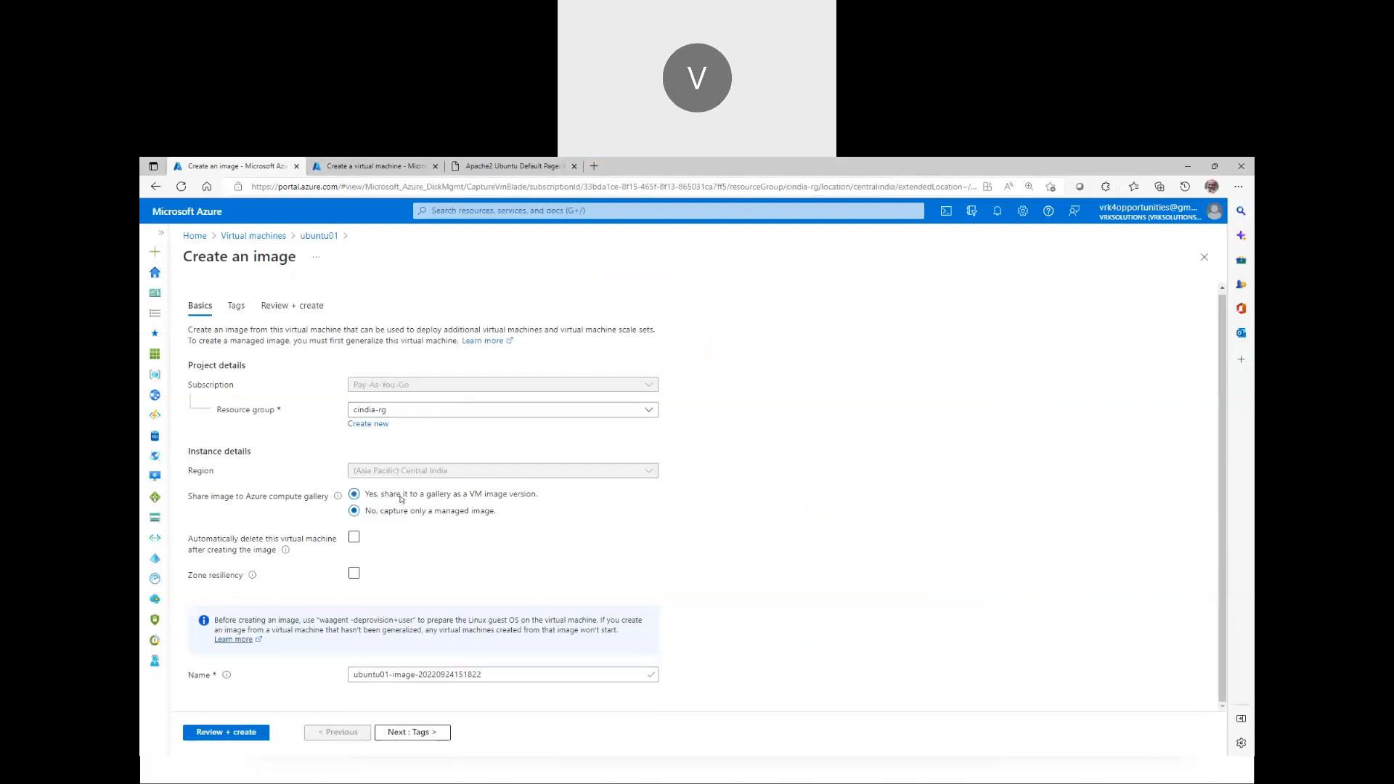
click(401, 500)
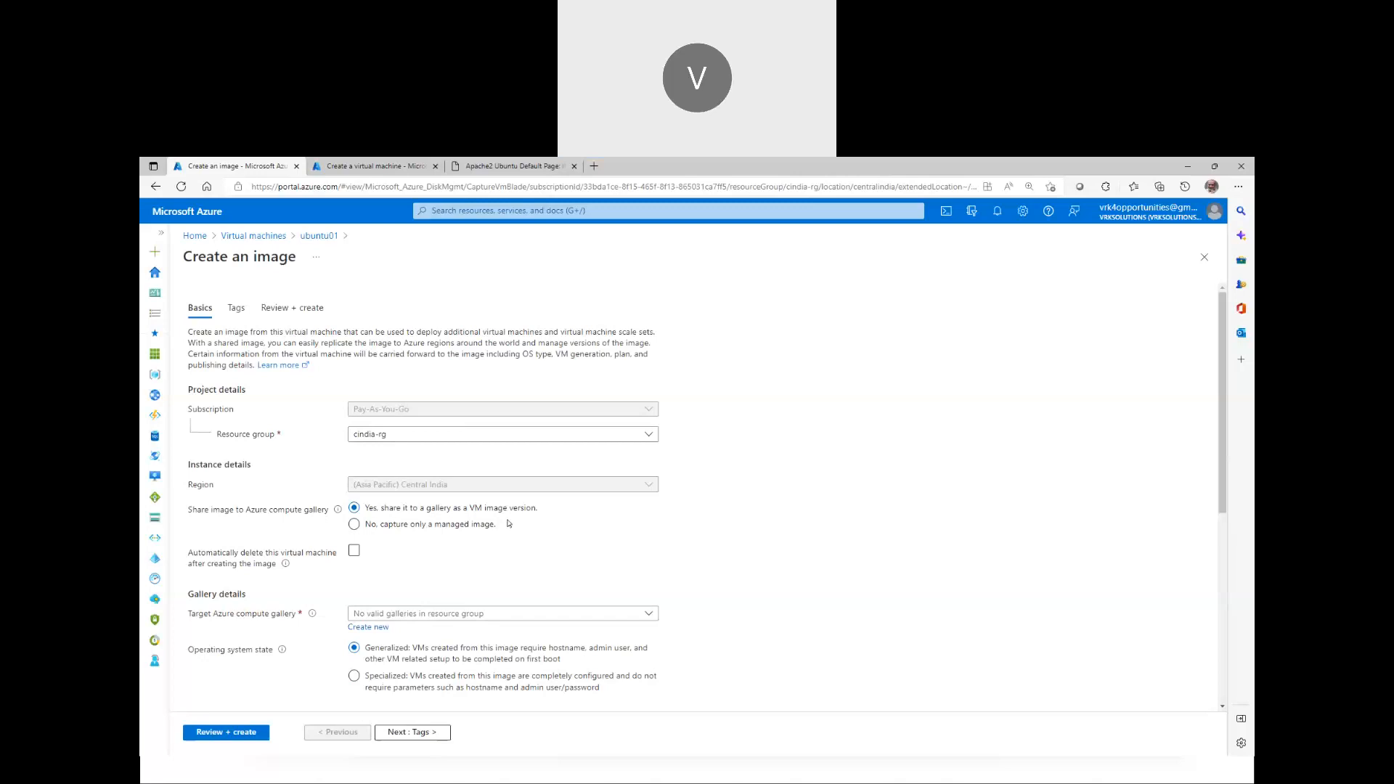
click(390, 524)
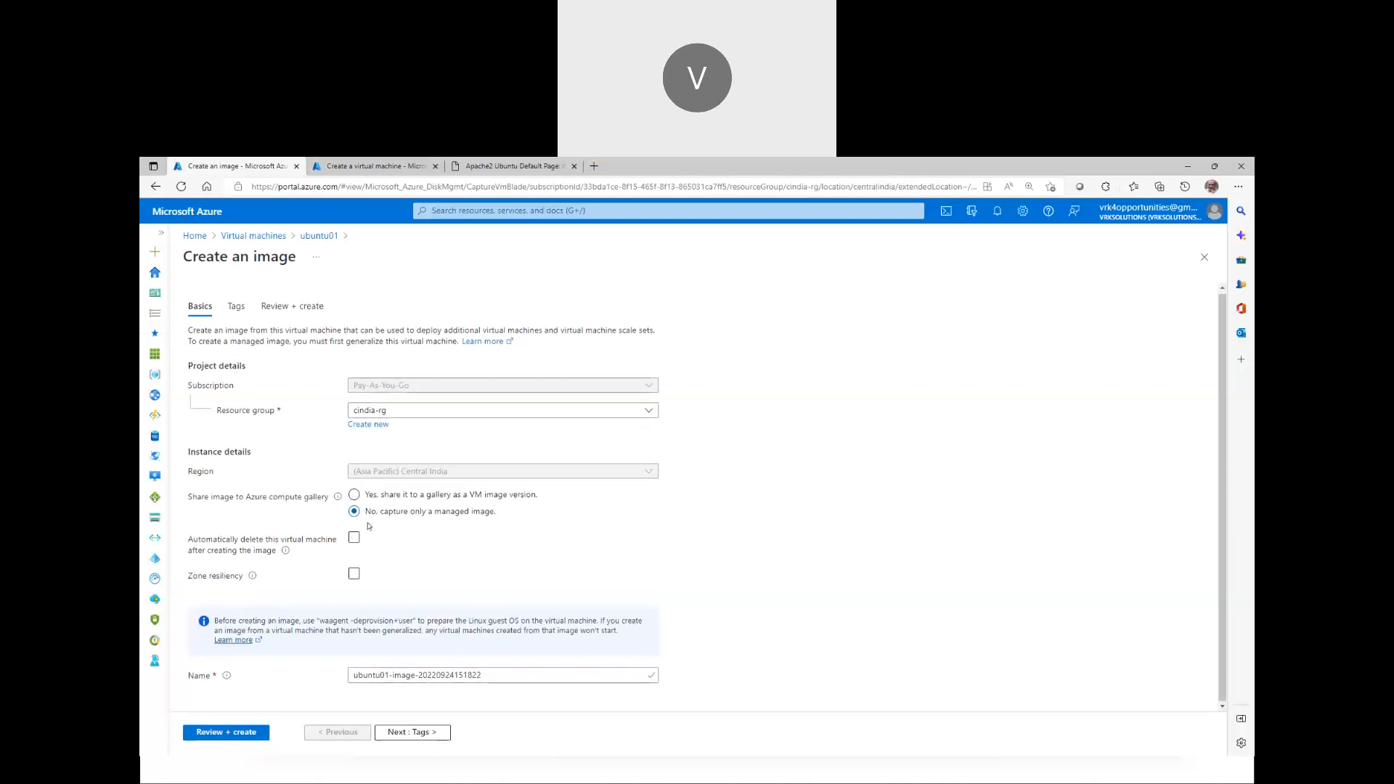
click(353, 539)
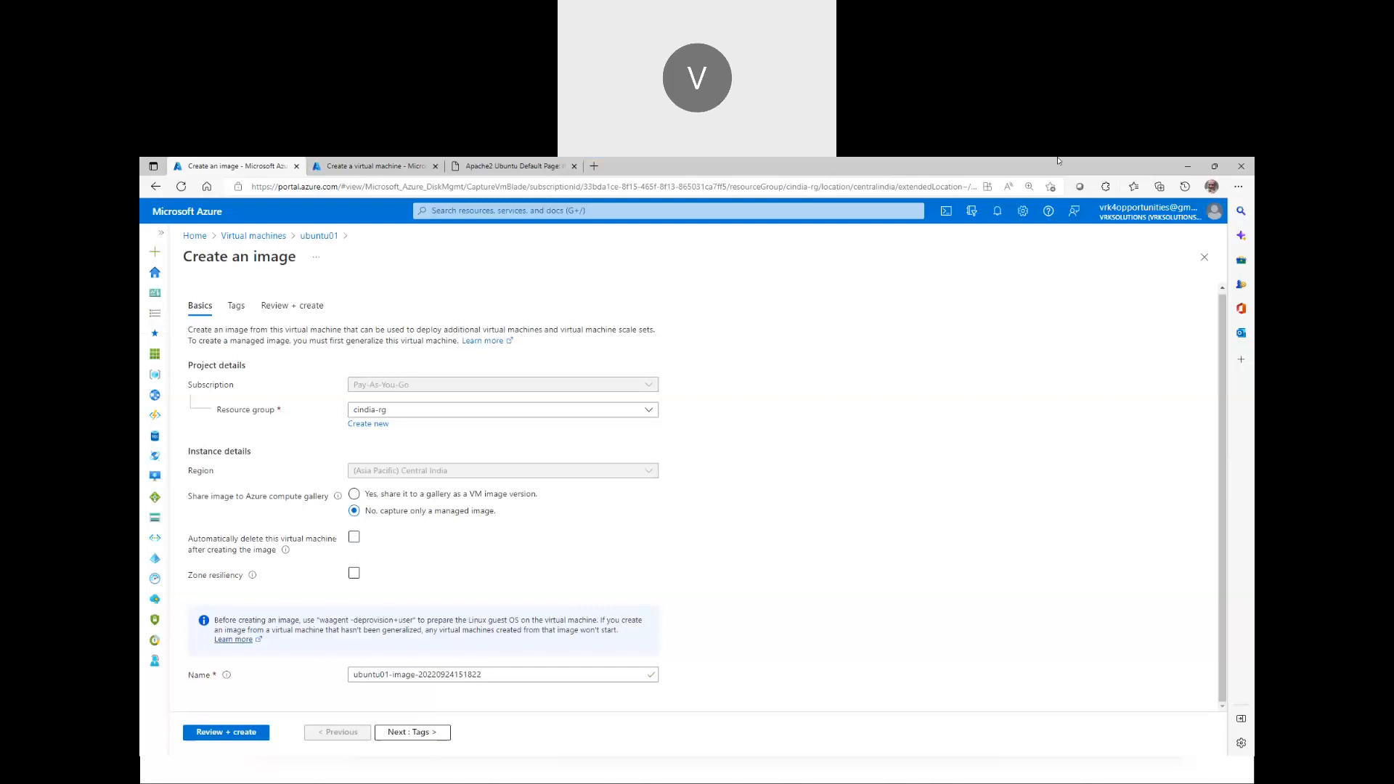
click(882, 176)
mouse_move(751, 279)
mouse_down()
mouse_move(752, 313)
mouse_move(793, 280)
mouse_move(812, 334)
mouse_move(884, 297)
mouse_move(876, 313)
mouse_up()
mouse_move(939, 266)
mouse_down()
mouse_move(939, 324)
mouse_move(966, 286)
mouse_move(1005, 329)
mouse_move(991, 335)
mouse_up()
drag(1027, 270, 1067, 269)
drag(1044, 276, 1045, 327)
mouse_move(1074, 285)
mouse_down()
mouse_move(1067, 314)
mouse_move(1125, 325)
mouse_up()
drag(968, 352, 970, 426)
drag(950, 393, 990, 394)
mouse_move(917, 468)
mouse_down()
mouse_move(930, 518)
mouse_move(968, 505)
mouse_move(973, 480)
mouse_move(984, 509)
mouse_up()
mouse_move(984, 458)
mouse_down()
mouse_move(986, 485)
mouse_move(1032, 446)
mouse_move(1020, 503)
mouse_up()
mouse_move(1047, 436)
mouse_down()
mouse_move(1048, 475)
mouse_move(1068, 456)
mouse_move(1095, 501)
mouse_up()
drag(1096, 451, 1130, 507)
drag(1128, 446, 1128, 495)
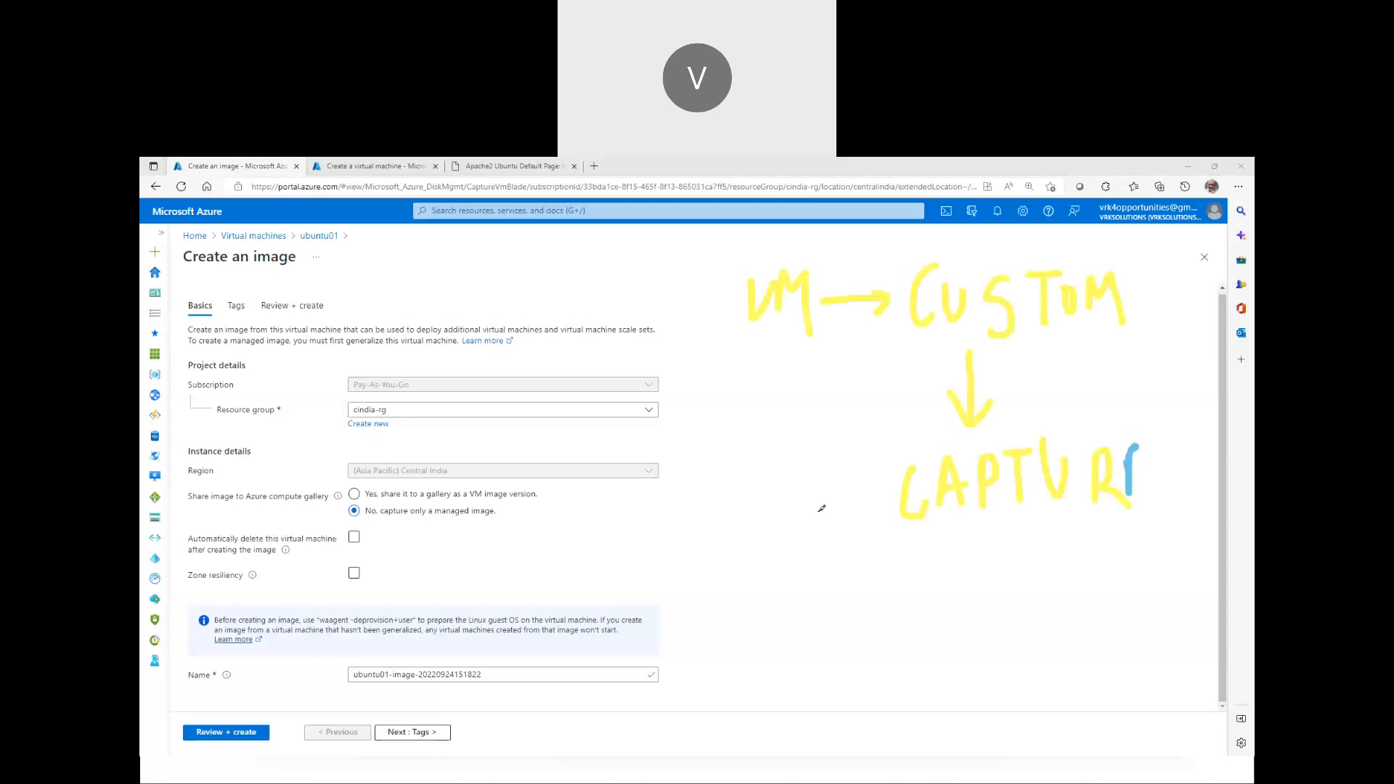
drag(877, 499, 818, 517)
drag(836, 485, 835, 526)
mouse_move(698, 524)
mouse_down()
mouse_move(676, 579)
mouse_move(737, 524)
mouse_up()
mouse_move(730, 534)
mouse_down()
mouse_move(729, 565)
mouse_move(759, 525)
mouse_move(768, 565)
mouse_up()
mouse_move(768, 516)
mouse_down()
mouse_move(719, 646)
mouse_move(766, 645)
mouse_move(757, 668)
mouse_up()
click(759, 625)
drag(812, 611, 811, 710)
mouse_move(829, 666)
mouse_down()
mouse_move(906, 682)
mouse_move(972, 633)
mouse_move(1008, 639)
mouse_move(989, 671)
mouse_move(1074, 639)
mouse_up()
mouse_move(1073, 590)
mouse_down()
mouse_move(1130, 554)
mouse_move(1166, 568)
mouse_move(1191, 533)
mouse_move(1204, 547)
mouse_move(1170, 571)
mouse_move(1180, 564)
mouse_up()
click(1176, 662)
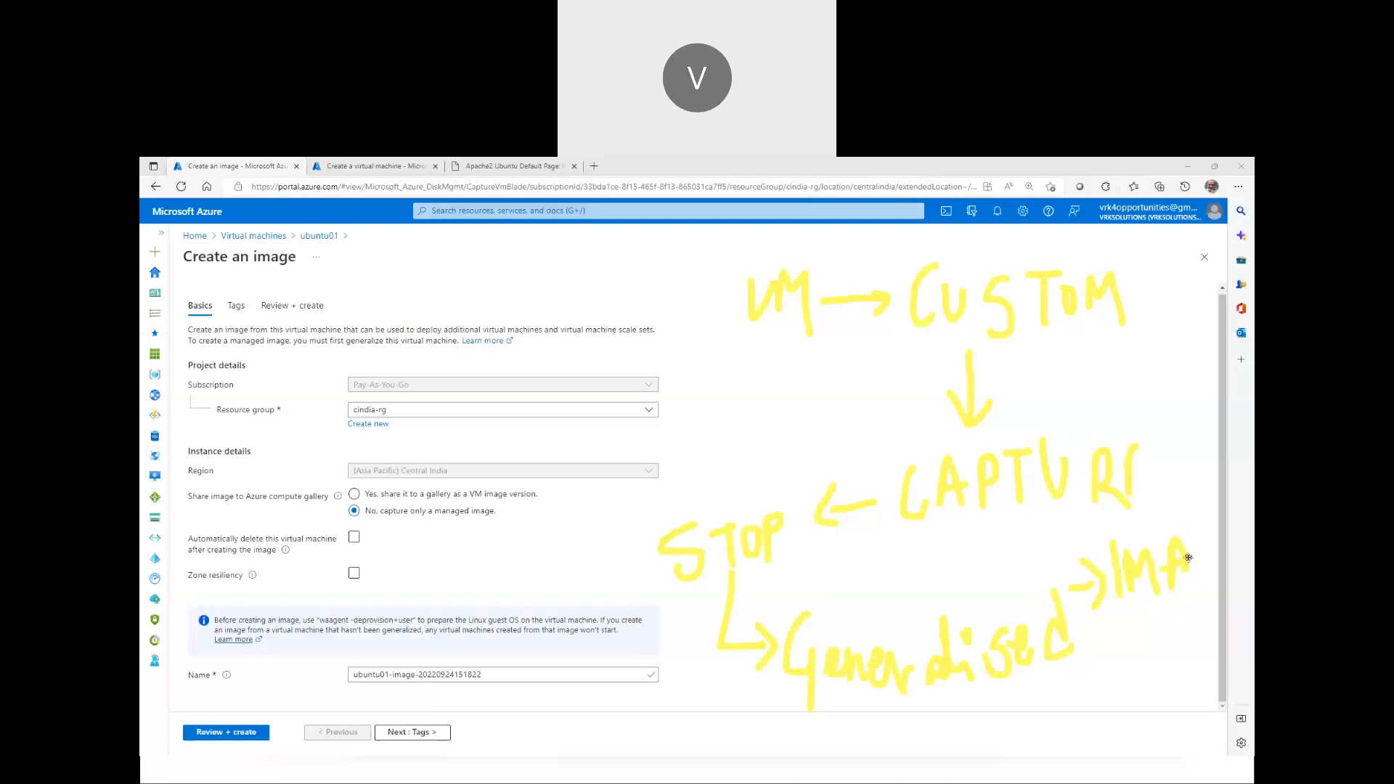
drag(1207, 550, 1210, 588)
drag(1237, 514, 1233, 561)
mouse_move(993, 364)
mouse_down()
mouse_move(1035, 367)
mouse_move(1050, 392)
mouse_move(1080, 341)
mouse_move(1075, 370)
mouse_move(1146, 378)
mouse_move(1162, 356)
mouse_move(1190, 357)
mouse_move(1202, 317)
mouse_move(1197, 354)
mouse_up()
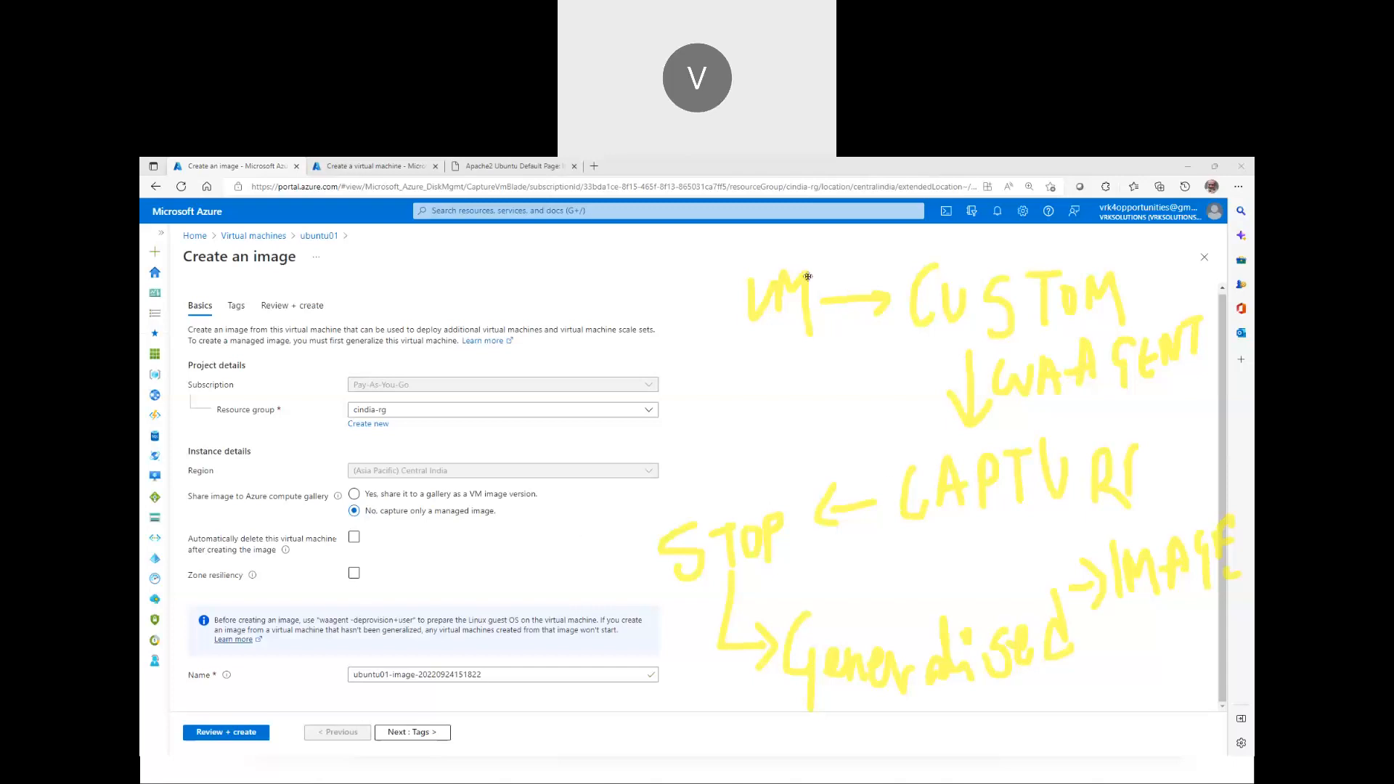
Turn on automatic deletion of the source VM after the image is captured
click(892, 178)
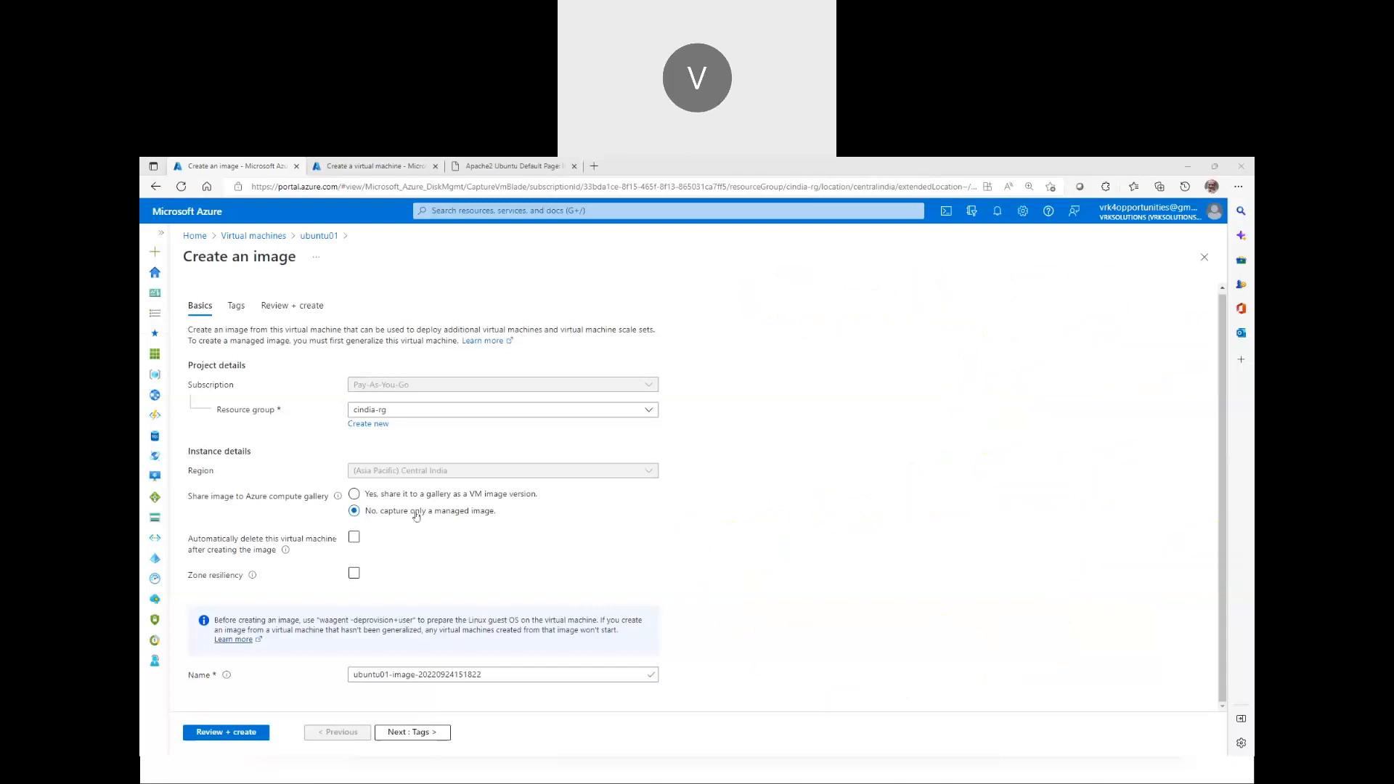
click(355, 538)
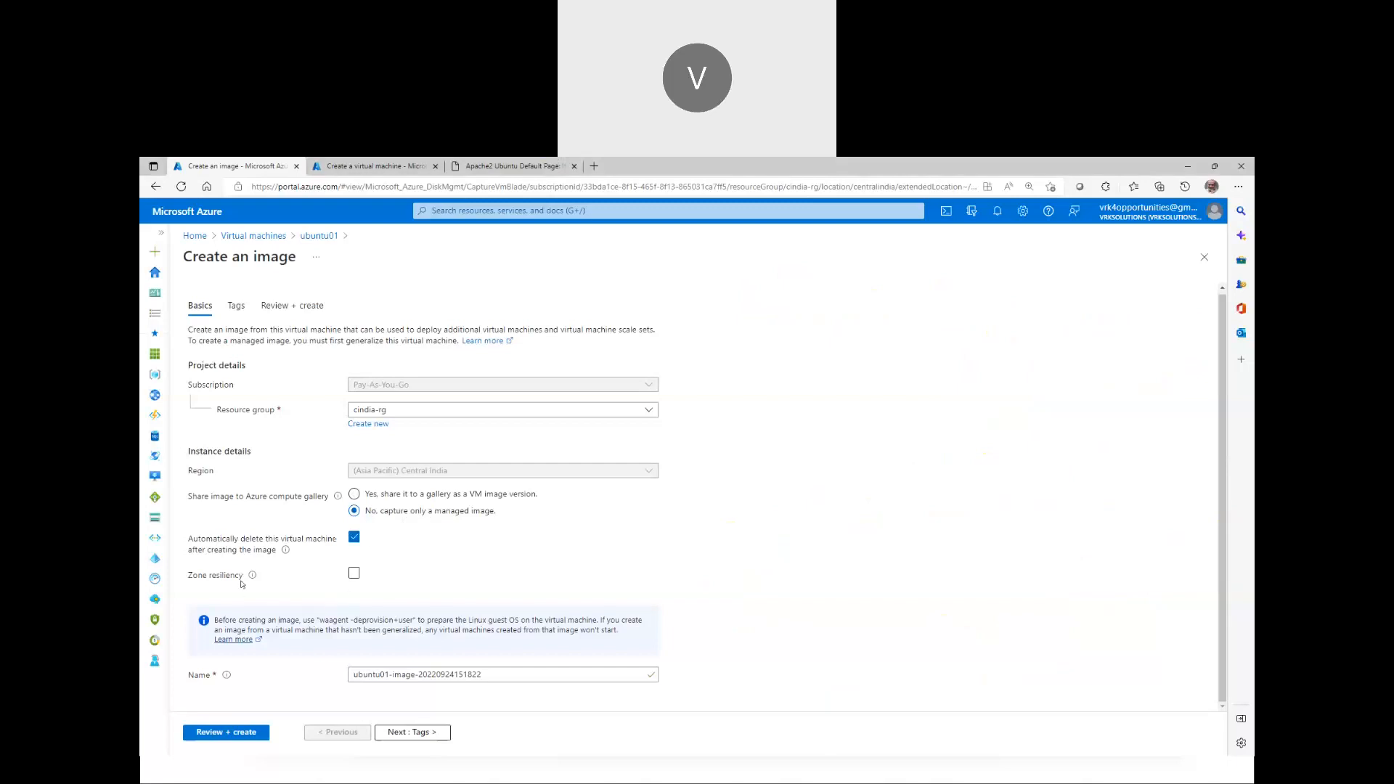
click(354, 574)
Name the managed image ubuntu-apache-v0.1 and proceed to Review + create
drag(483, 675, 317, 696)
key(BackSpace)
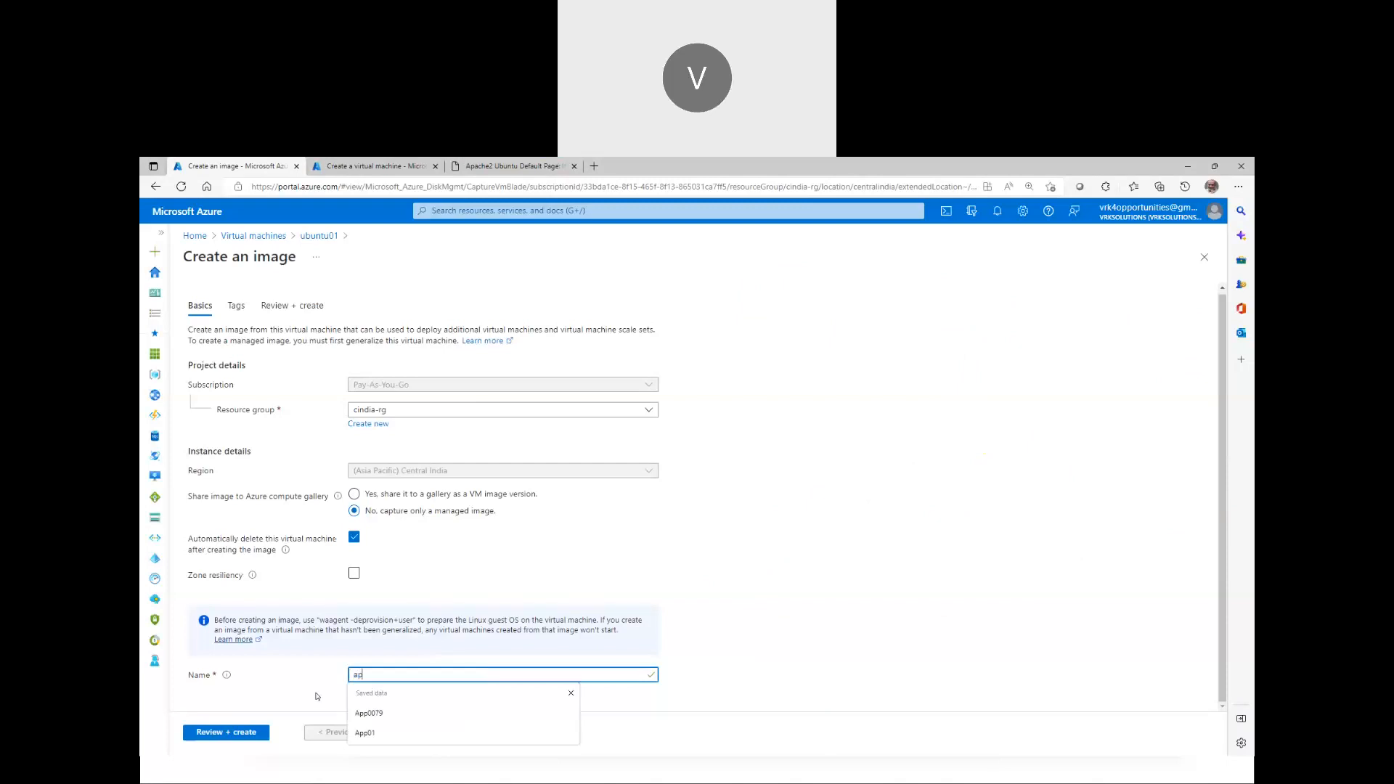
text(ub)
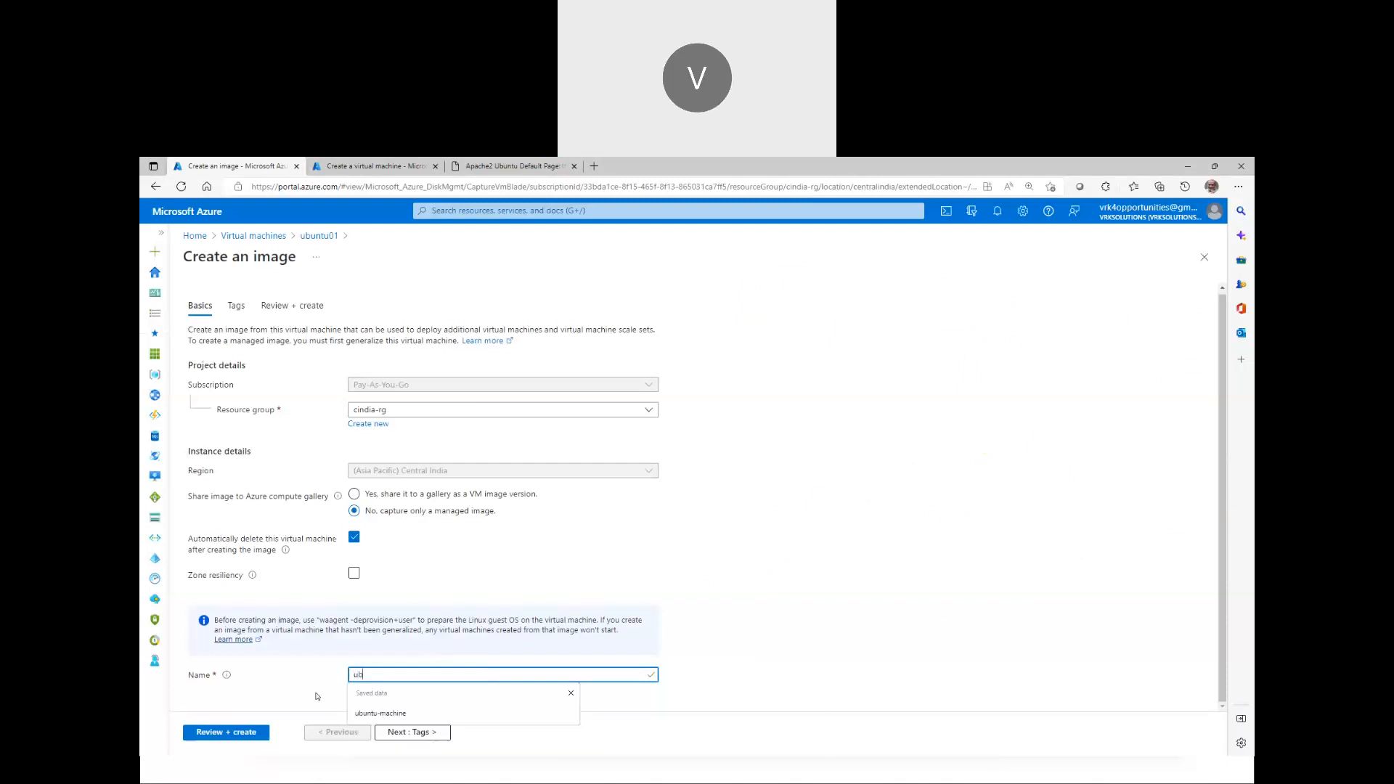
text(untu-apache)
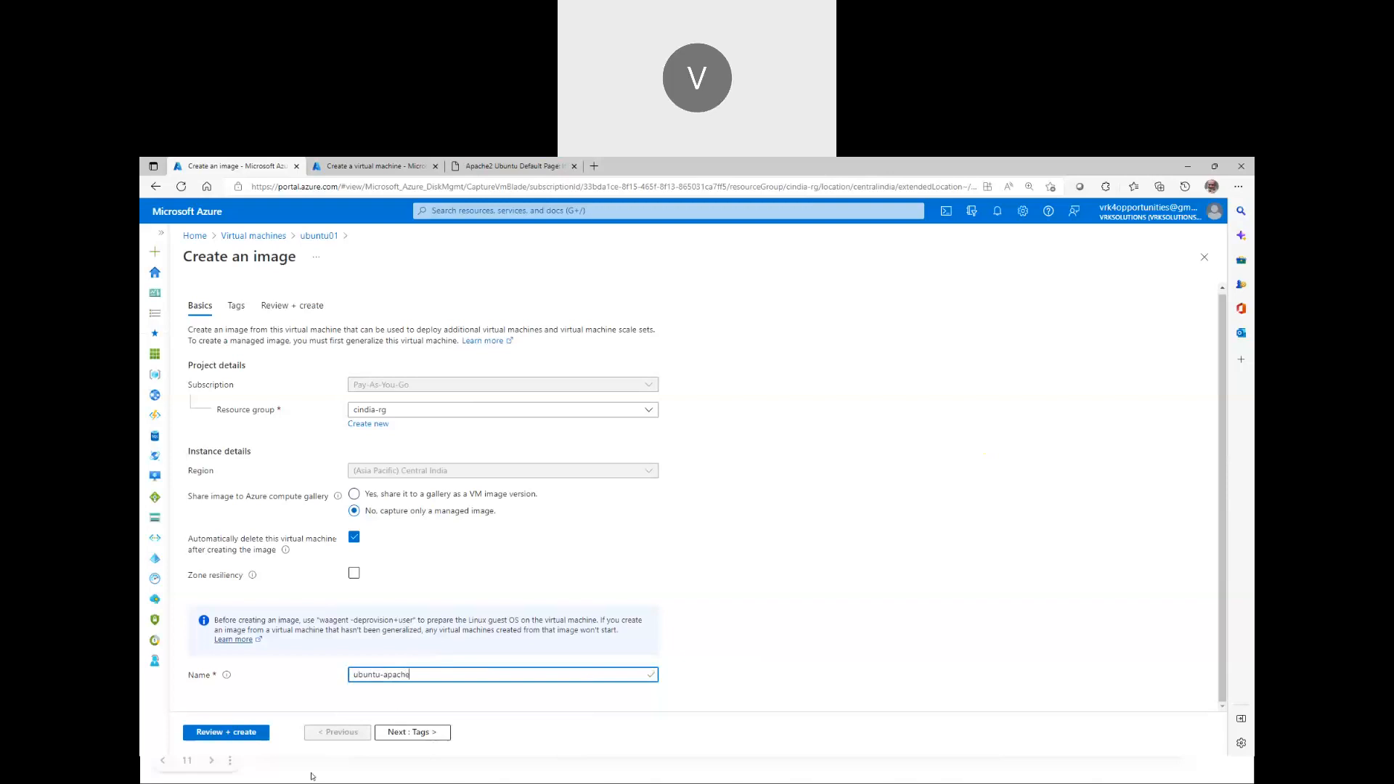
text(v0.1)
click(592, 712)
click(412, 675)
text(-)
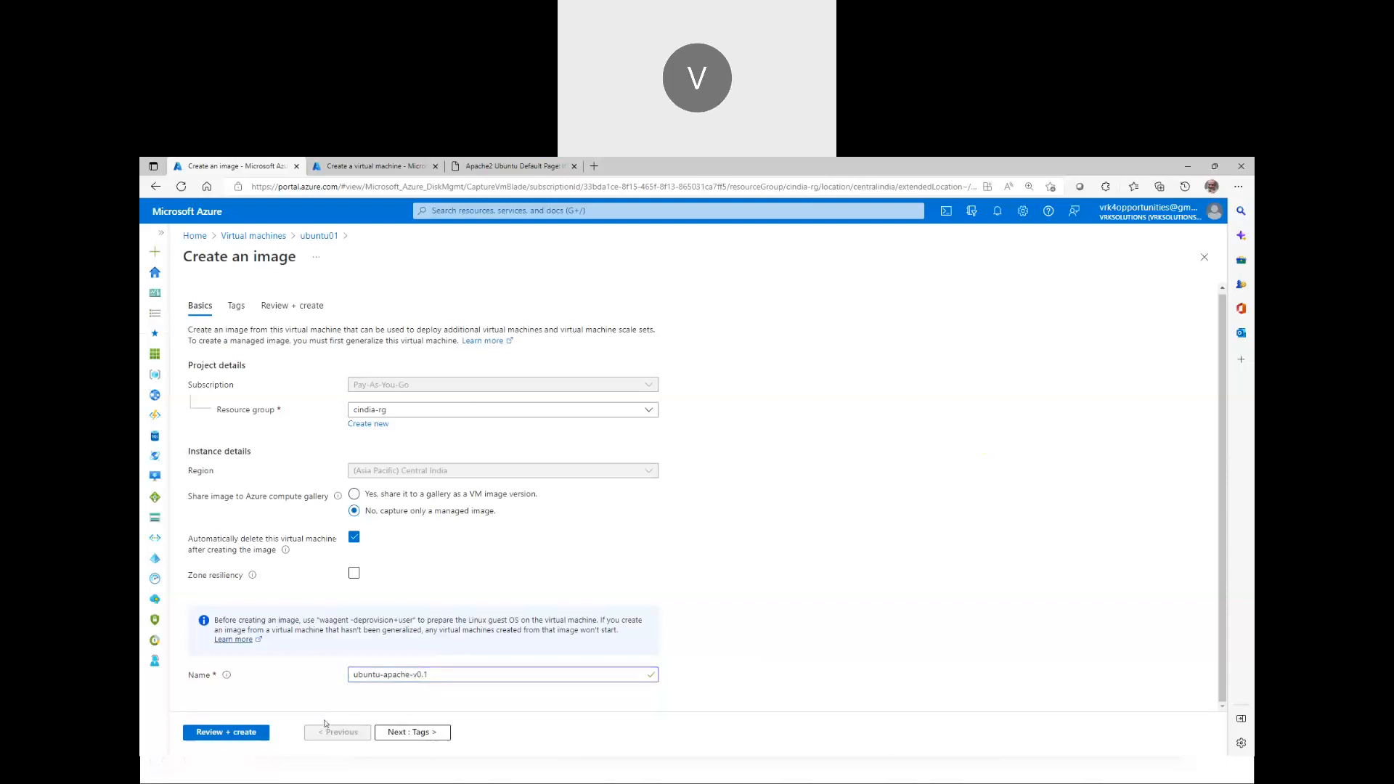
click(233, 734)
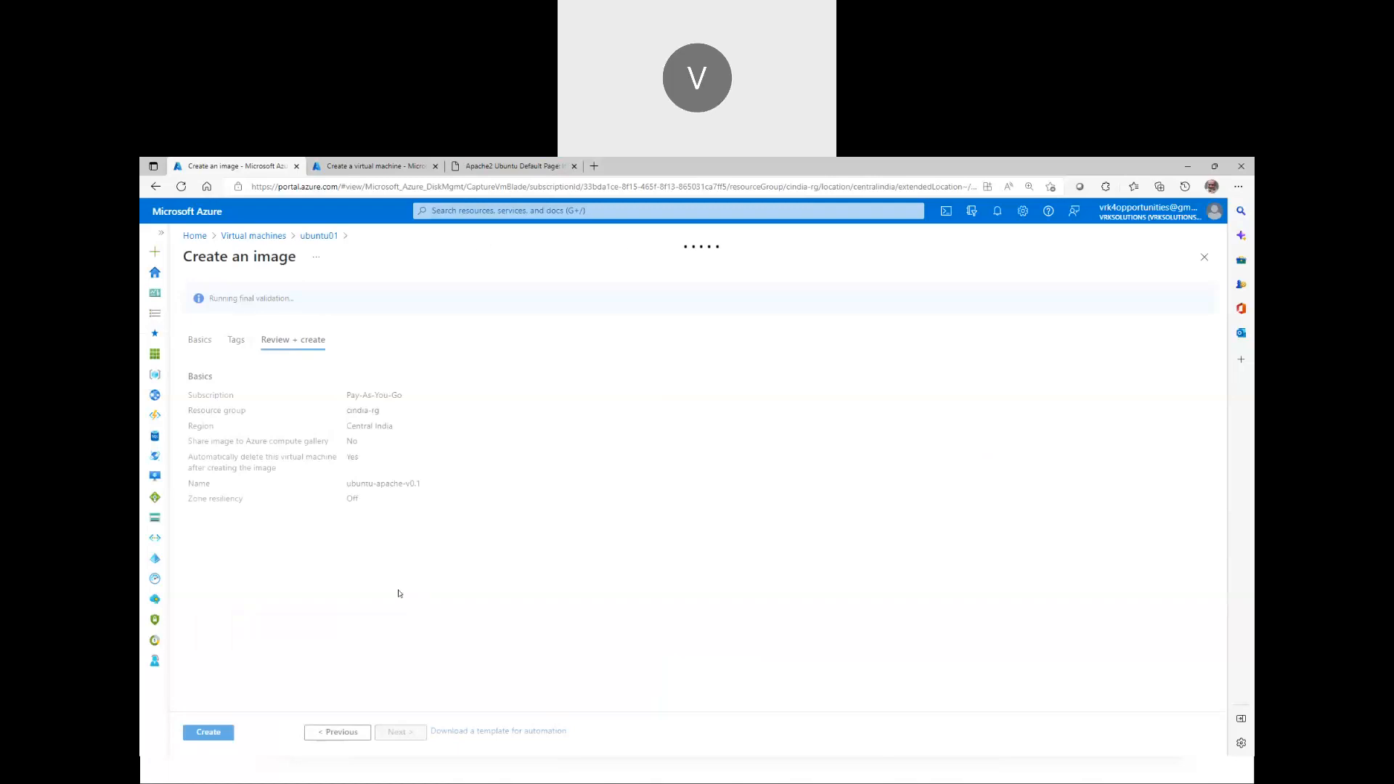
Create the ubuntu-apache-v0.1 image, confirm its deployment succeeded in Notifications, then return Home
click(205, 733)
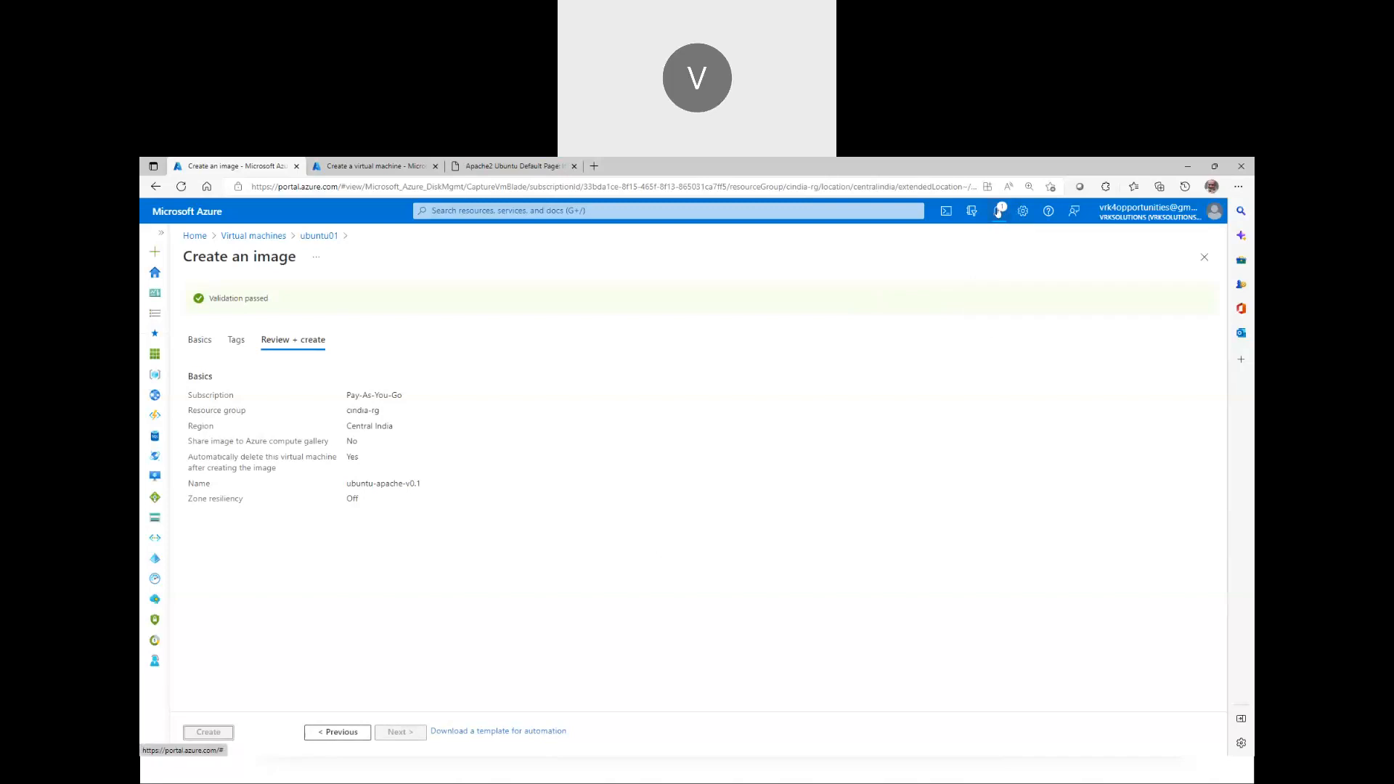
click(998, 212)
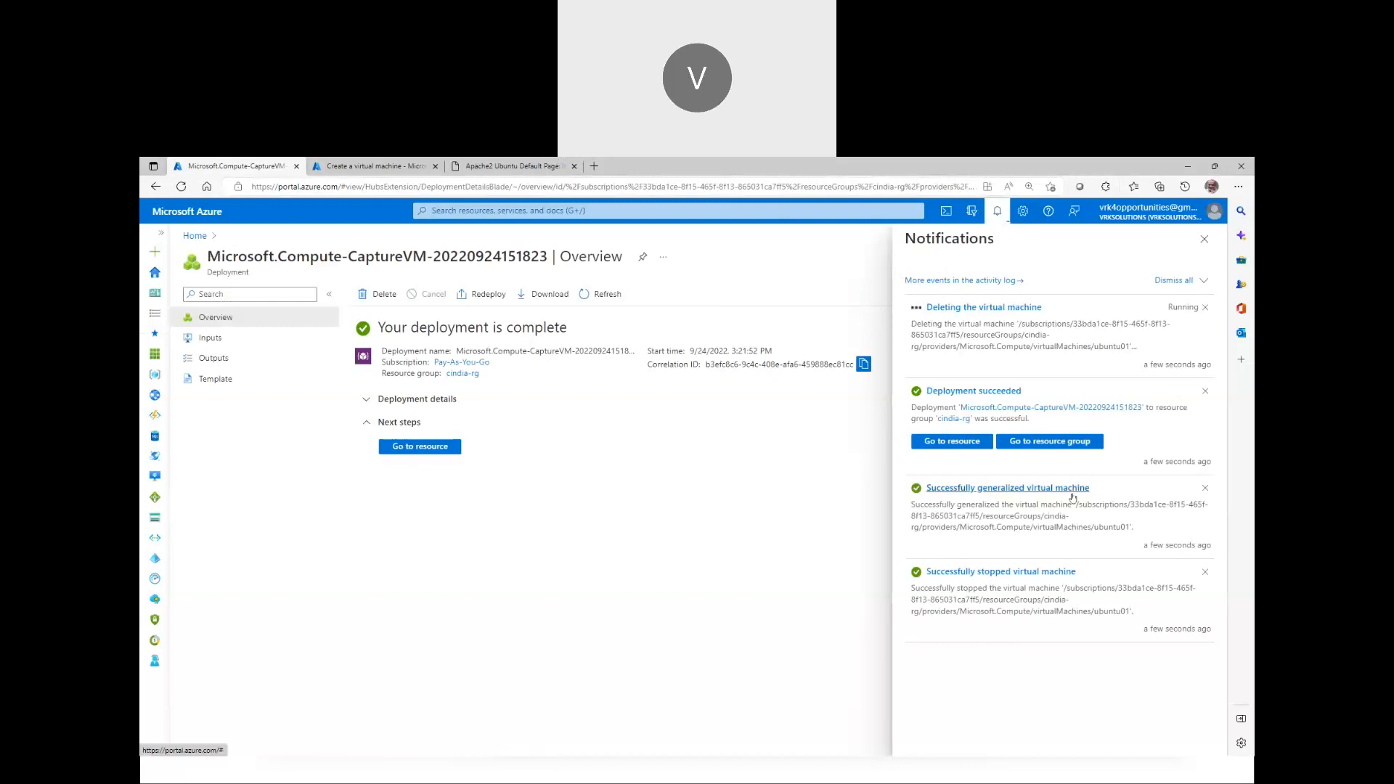
click(382, 404)
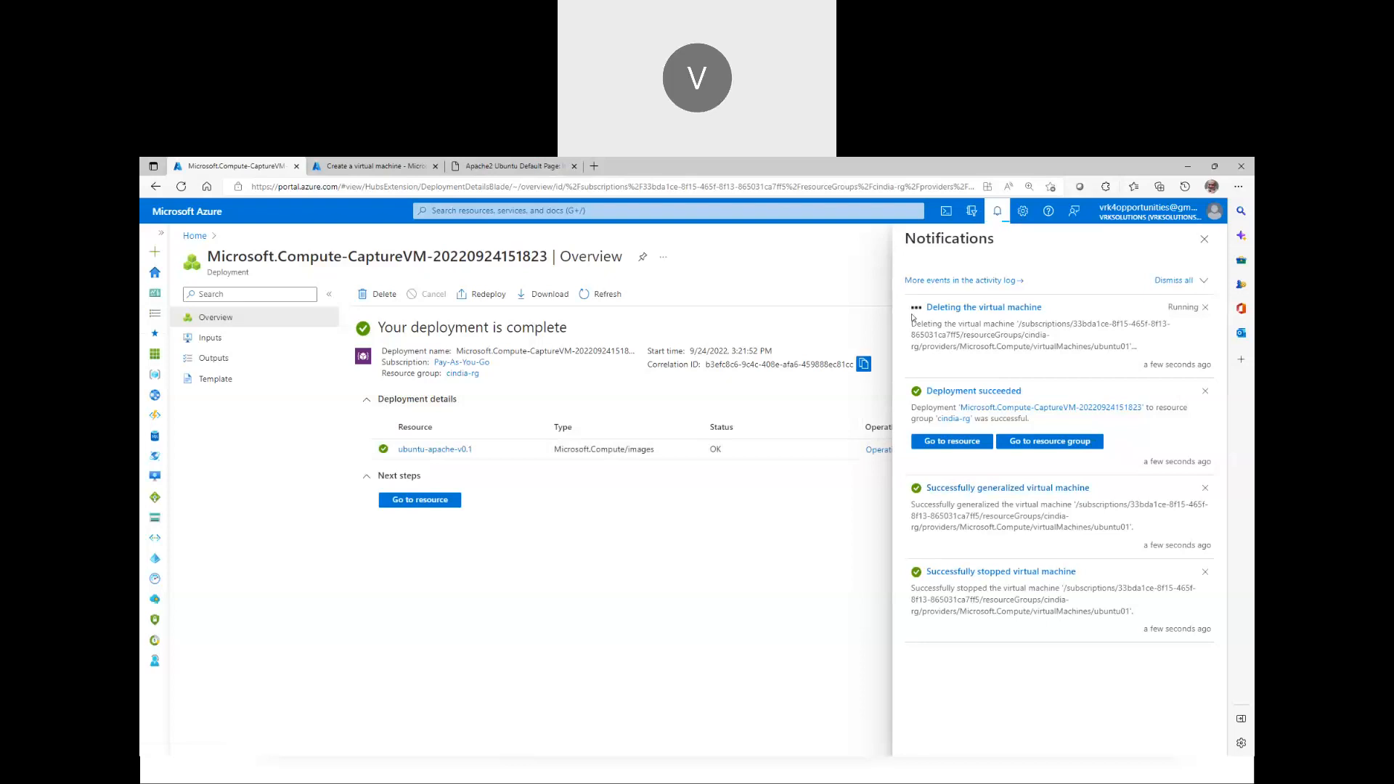
click(1204, 239)
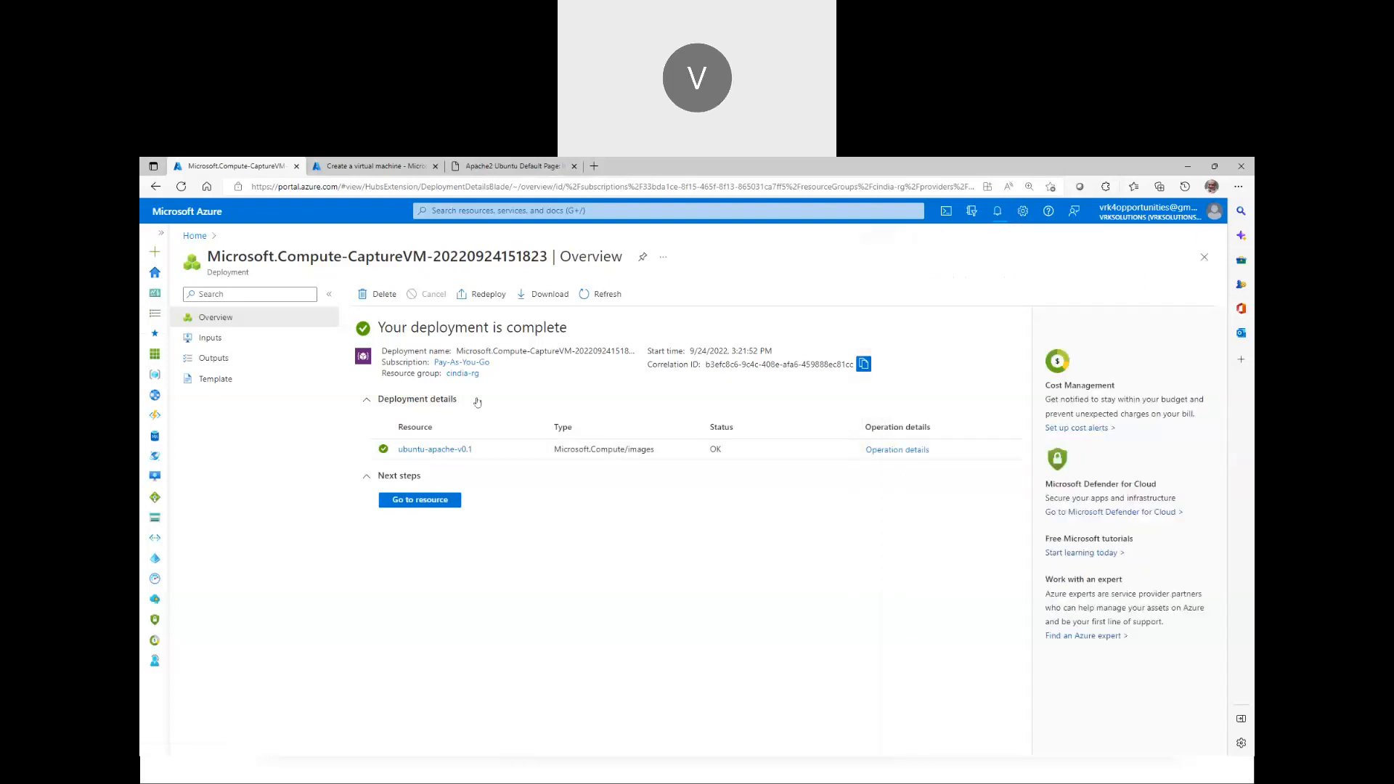
click(194, 237)
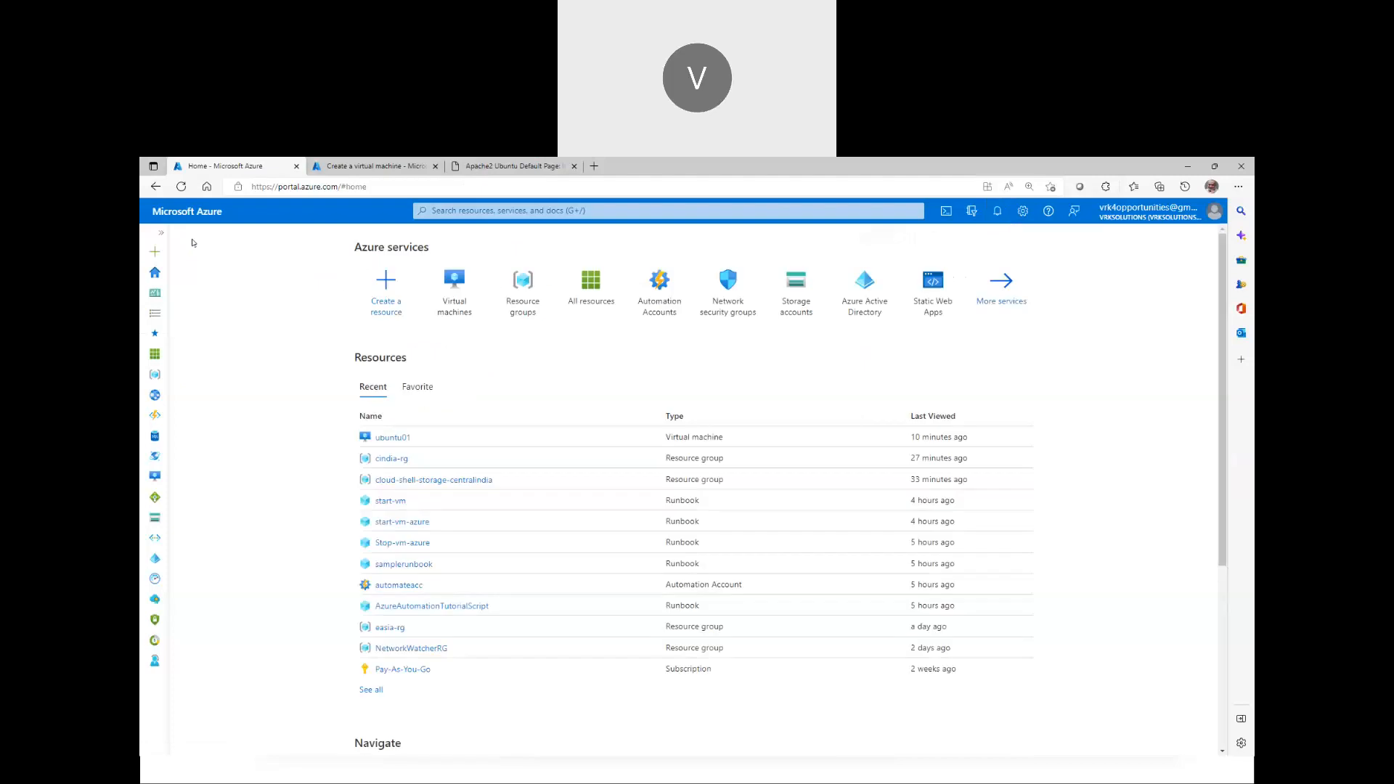
Start a new Azure VM named apache01 in cindia-rg and browse all images
click(436, 289)
click(215, 294)
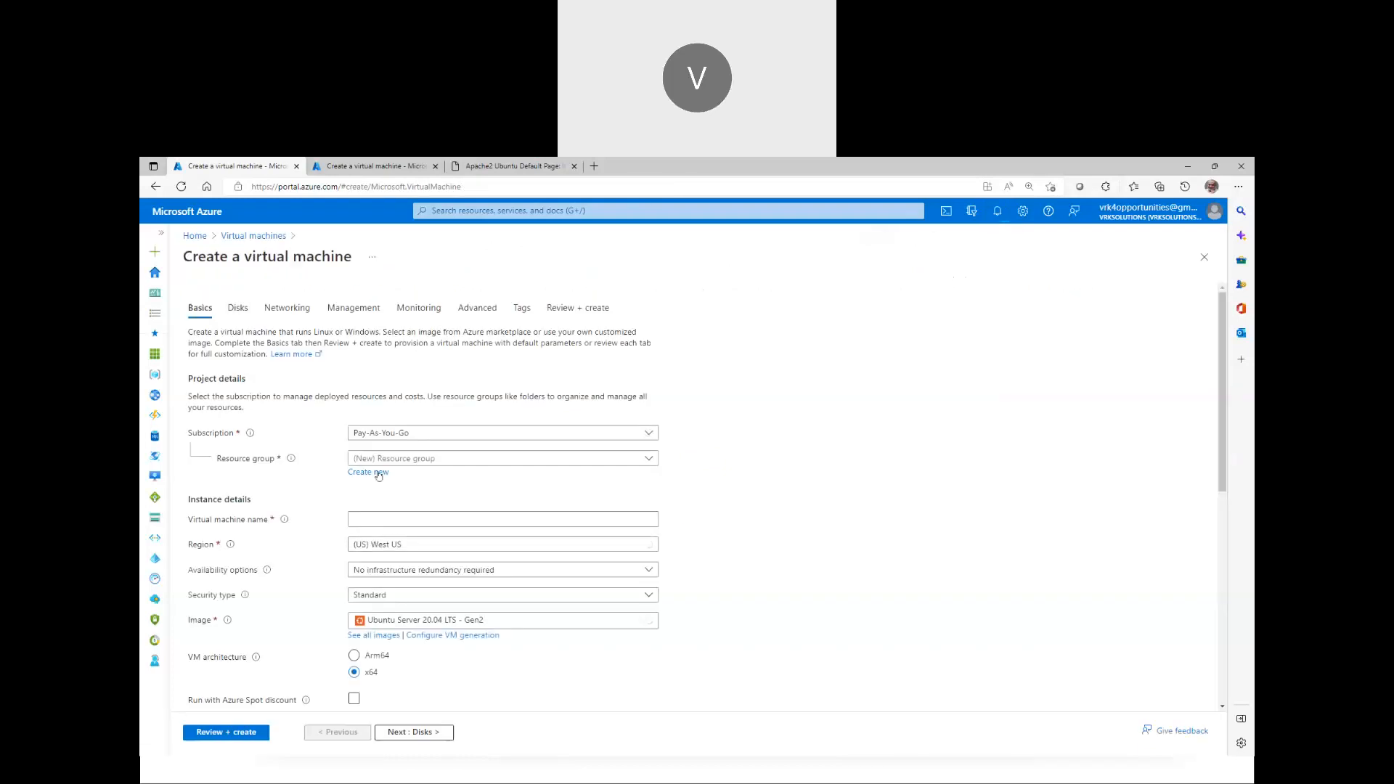
click(407, 458)
click(375, 500)
click(380, 518)
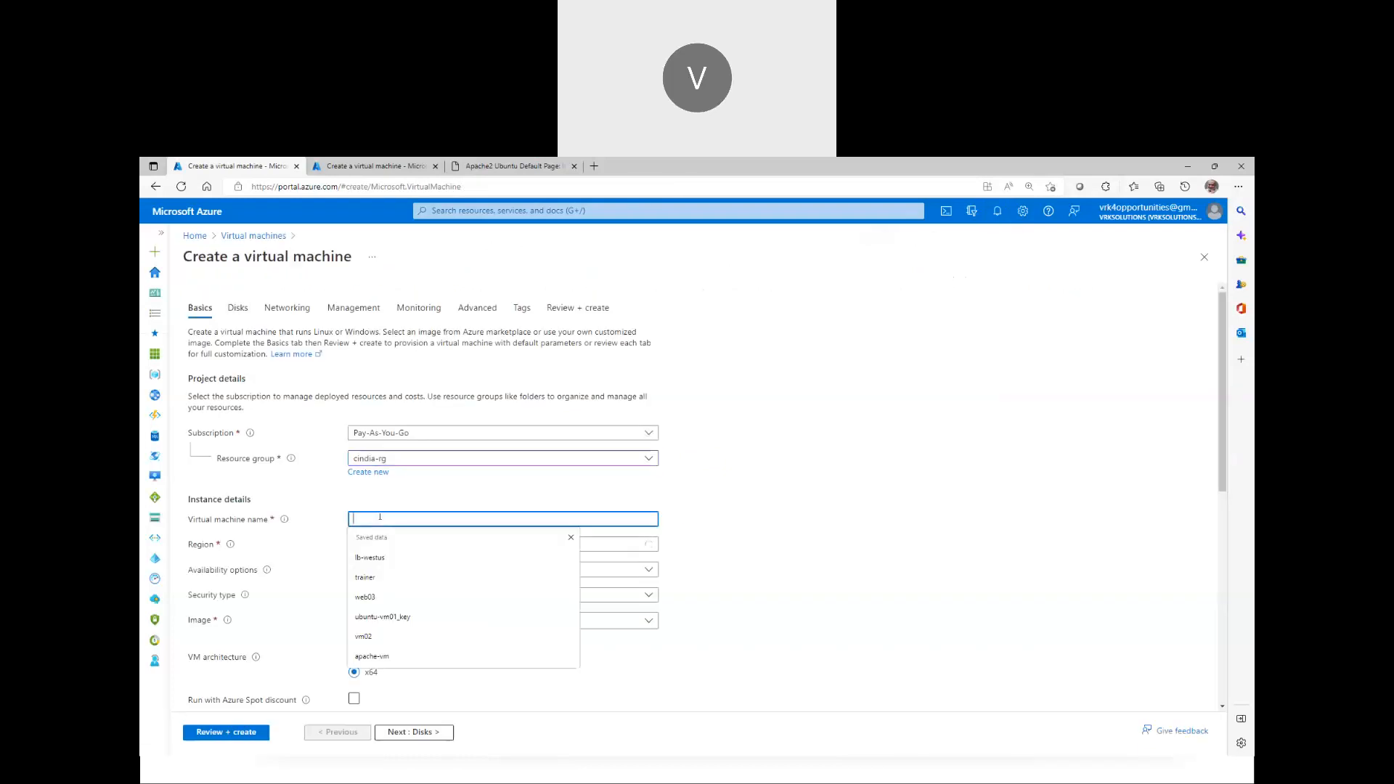
text(apa)
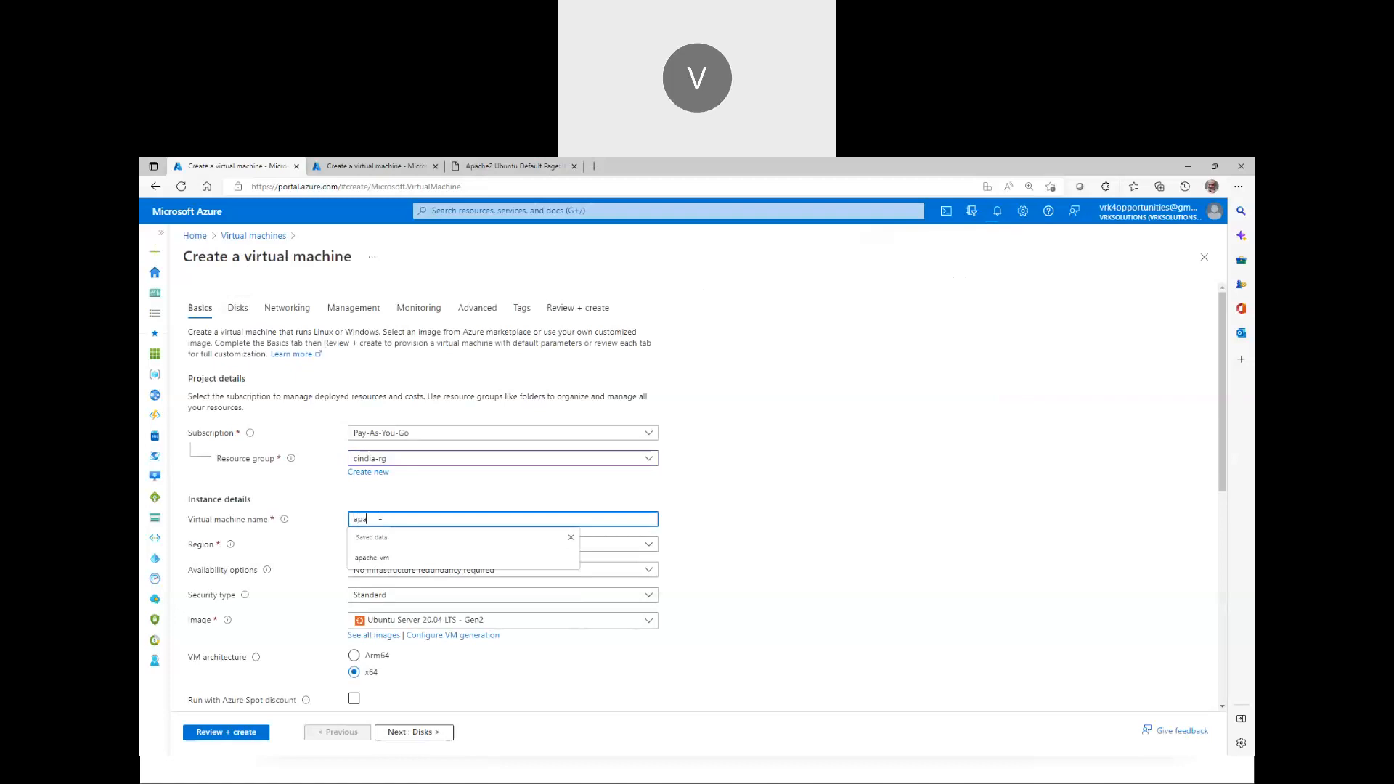
text(che01)
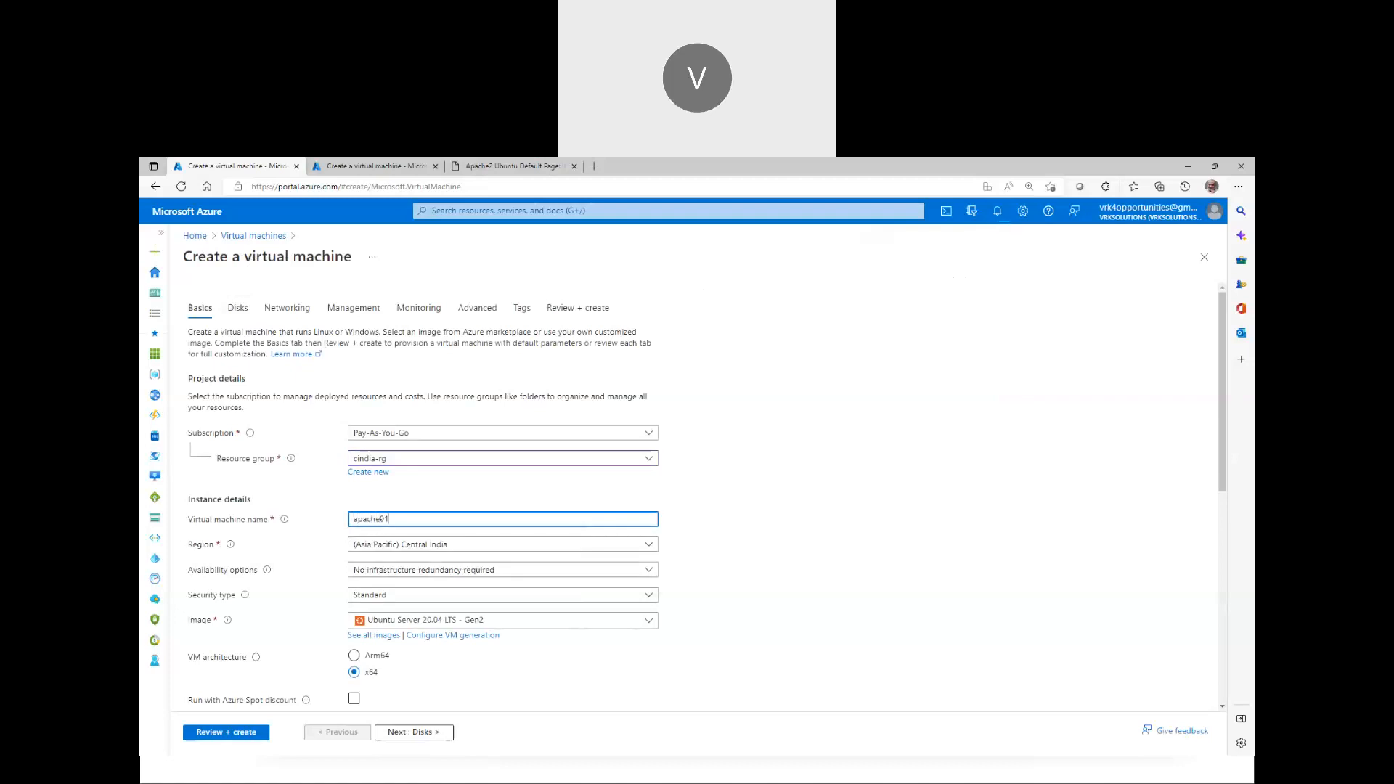
scroll(416, 576, down, 1)
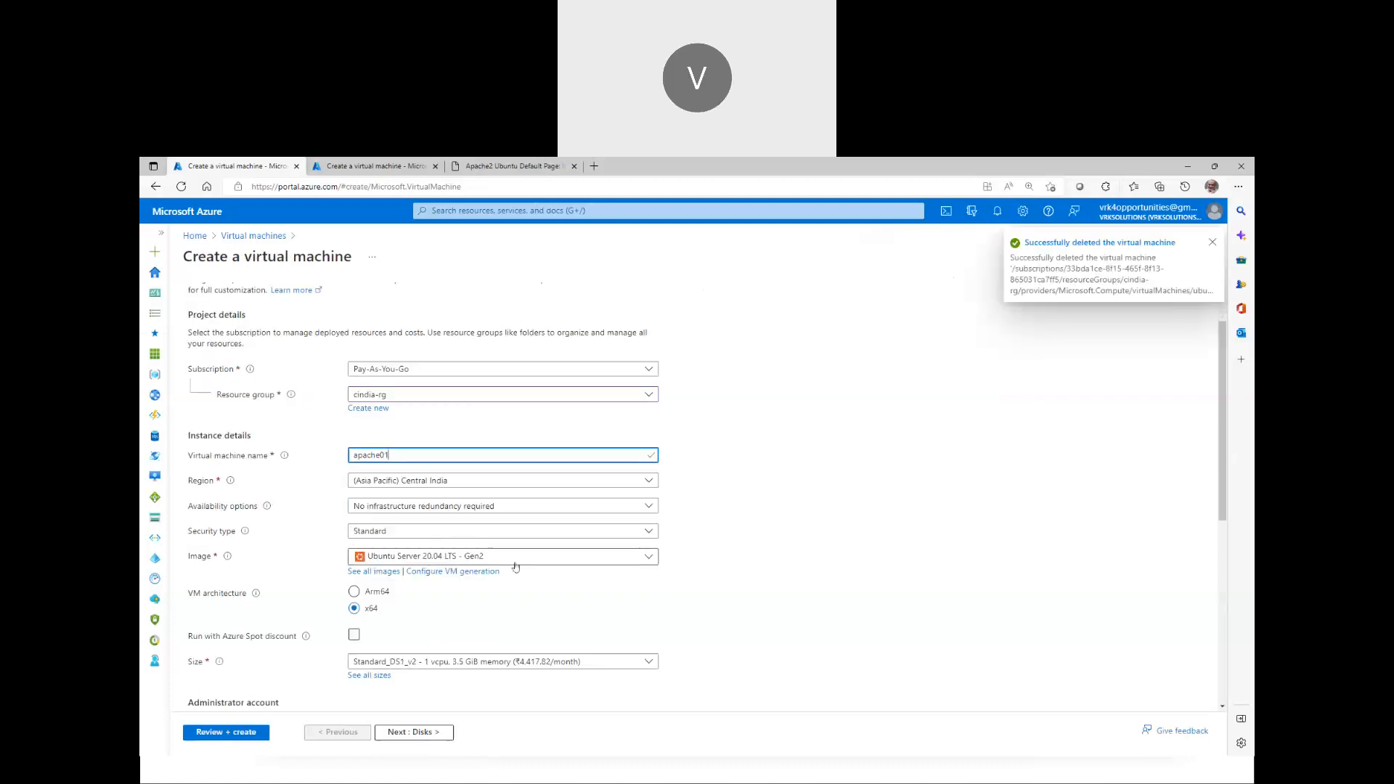
click(398, 571)
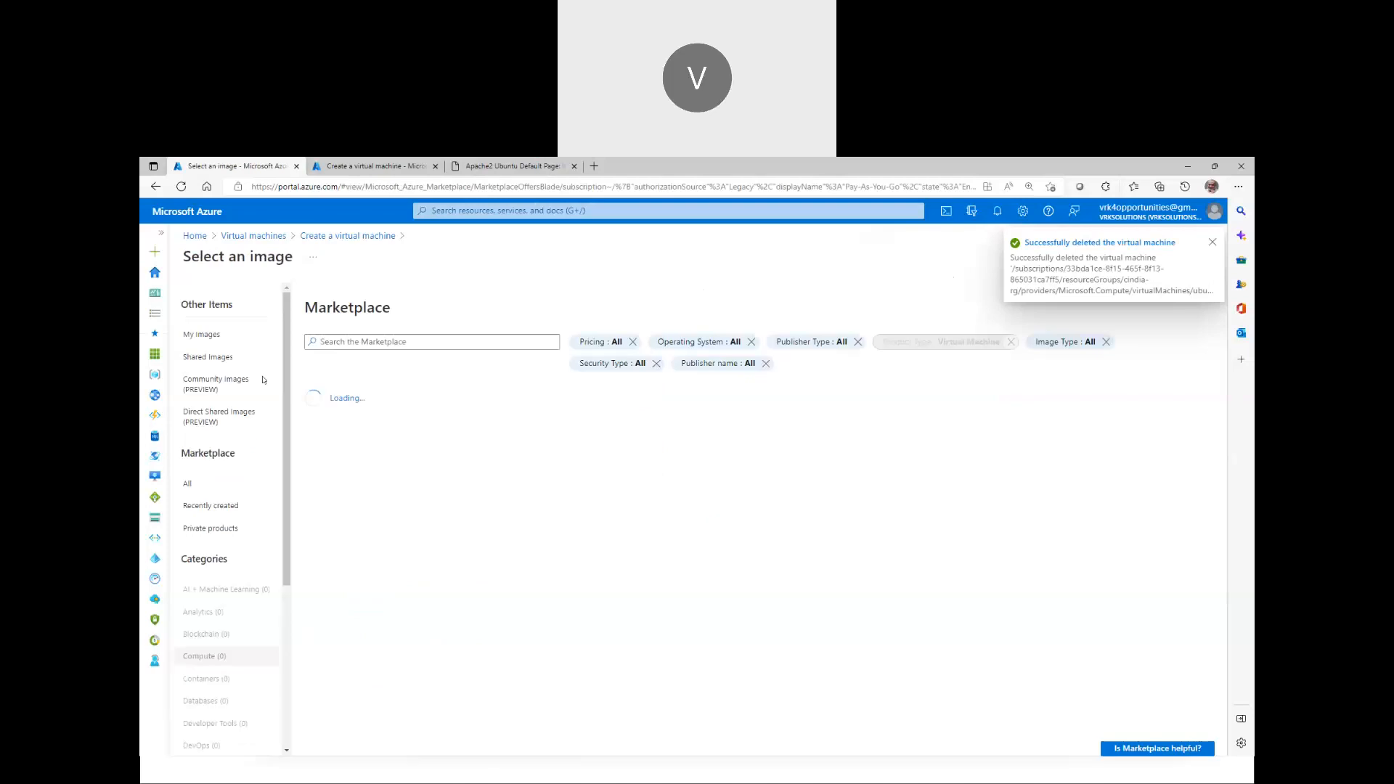
Pick ubuntu-apache-v0.1 from My Images as the VM's image
click(229, 337)
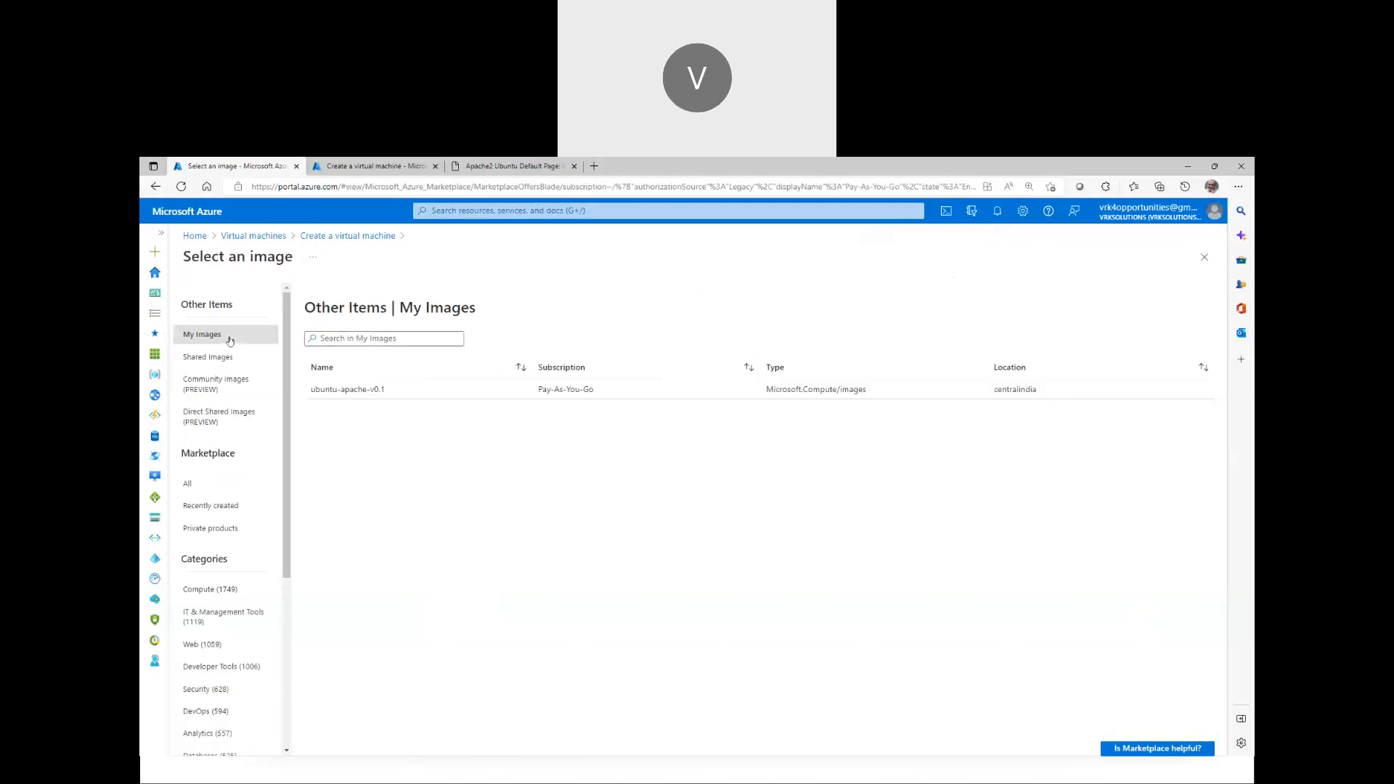
click(432, 393)
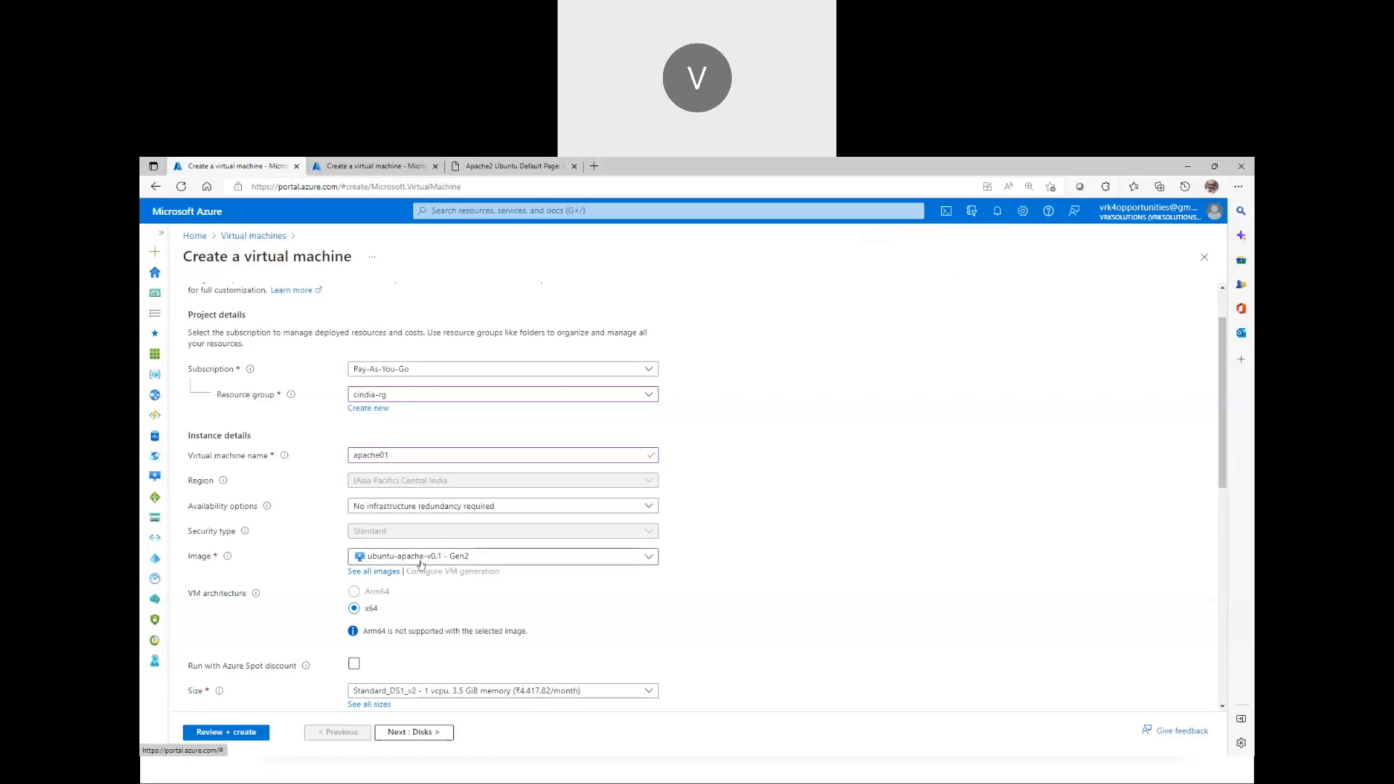
Enable Azure Spot discount and switch the administrator account to password authentication
scroll(407, 563, down, 2)
click(355, 538)
scroll(363, 581, down, 2)
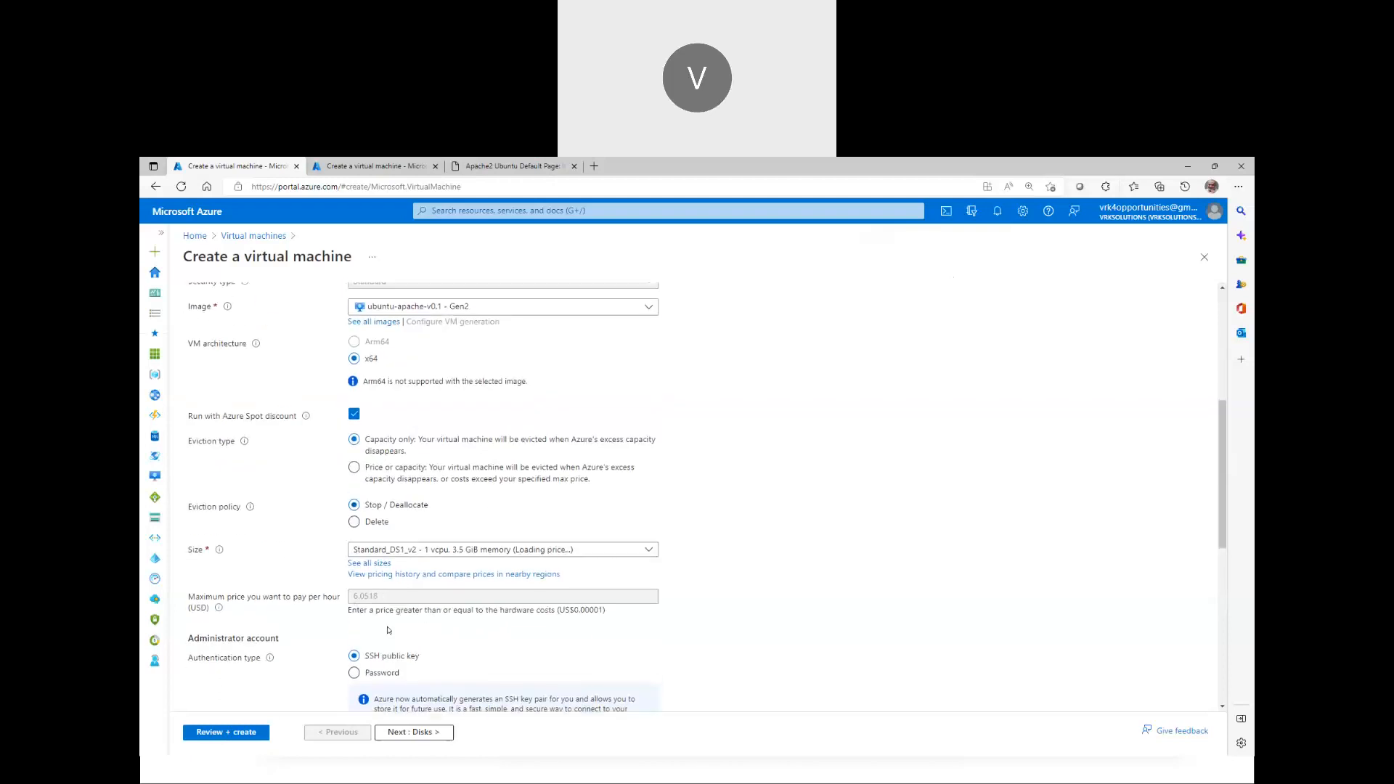
click(374, 666)
scroll(421, 597, down, 6)
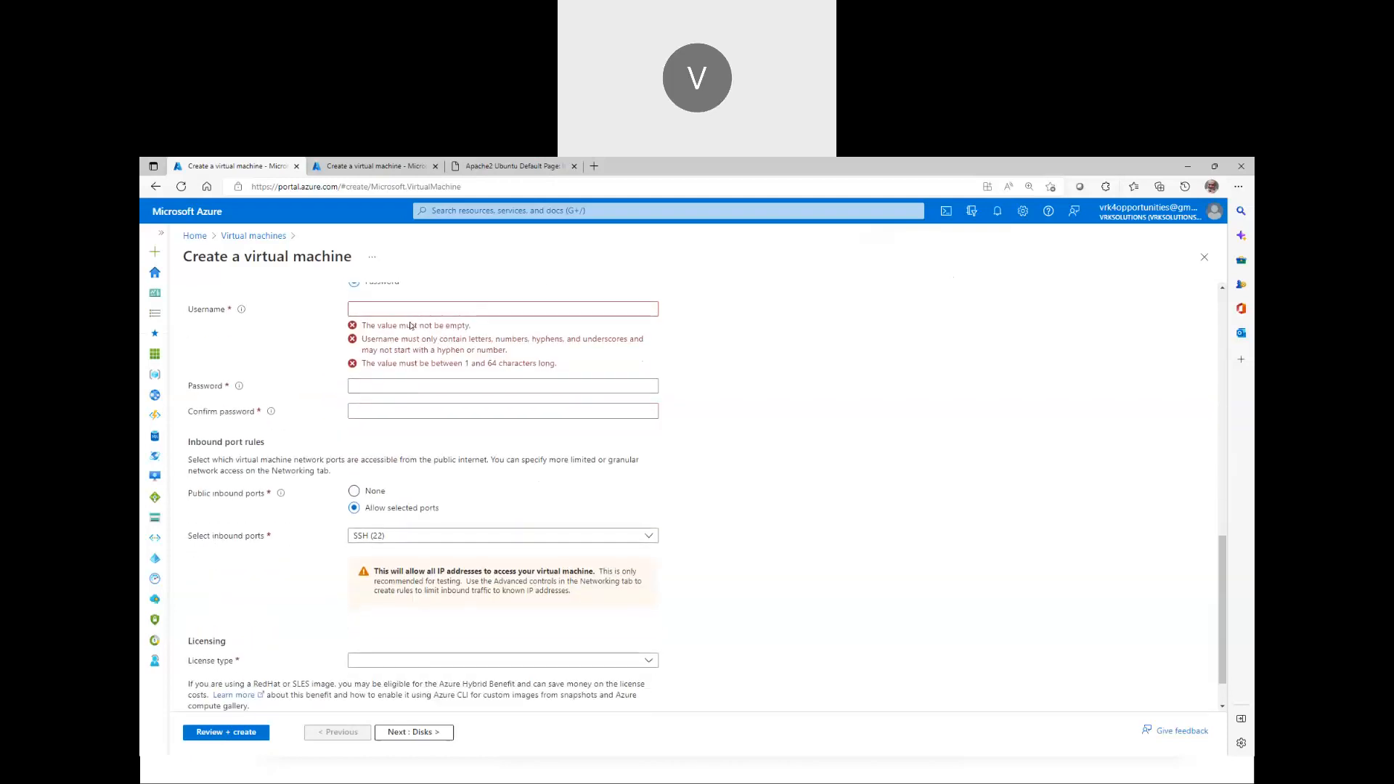
scroll(407, 472, up, 2)
Fill in the administrator username, password and password confirmation, then continue
click(401, 438)
text(trainer)
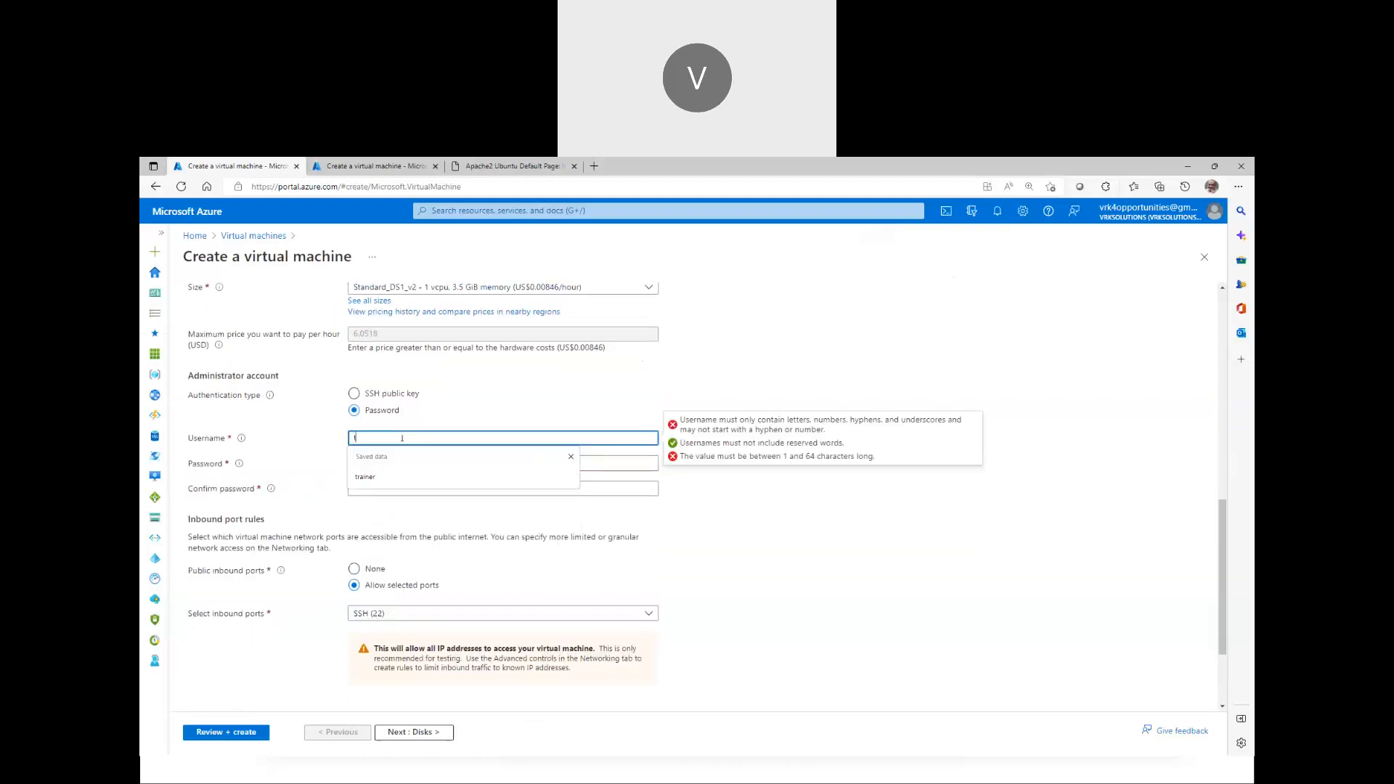
key(Tab)
text(Password@)
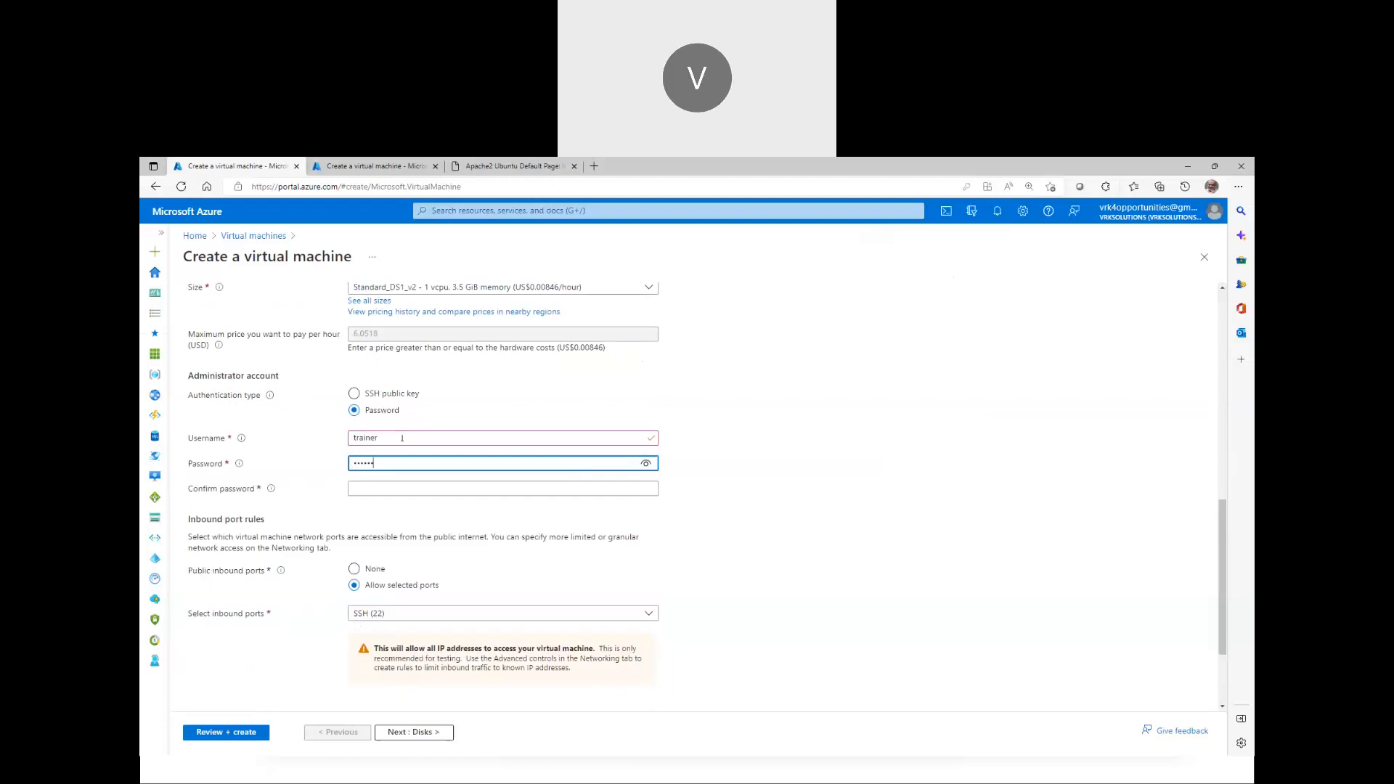
text(1)
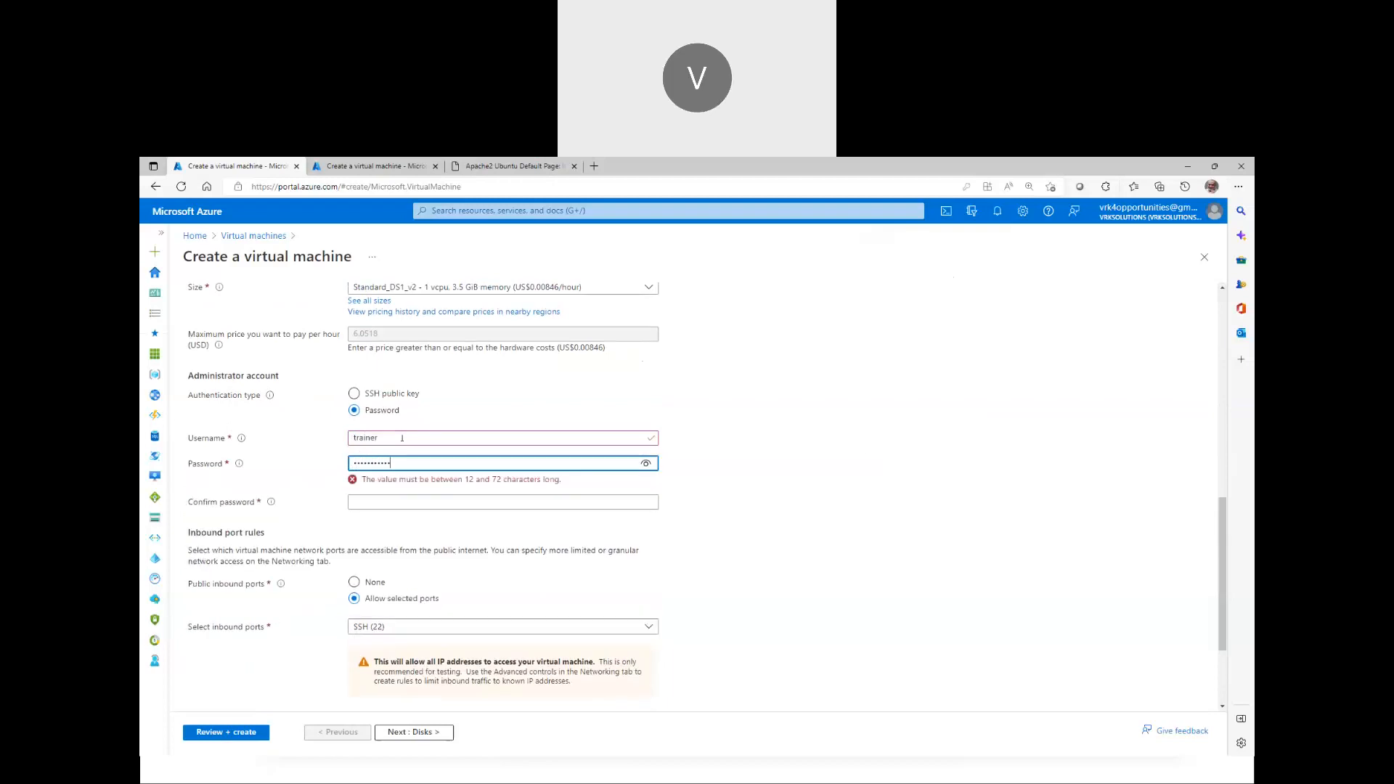
key(Tab)
text(•••••••)
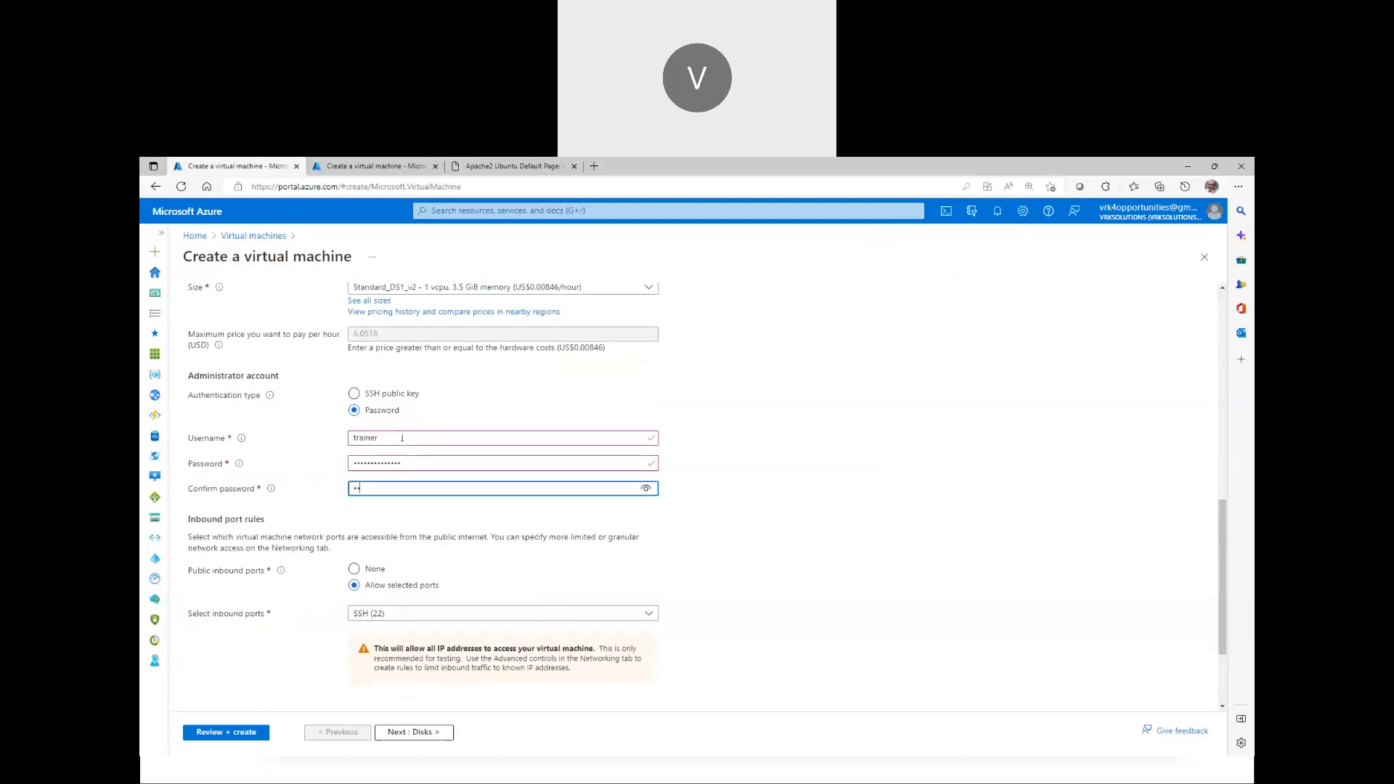
text(d@••)
click(398, 732)
Attach the existing ubuntu-nsg security group and delete public IP and NIC with the VM
click(397, 733)
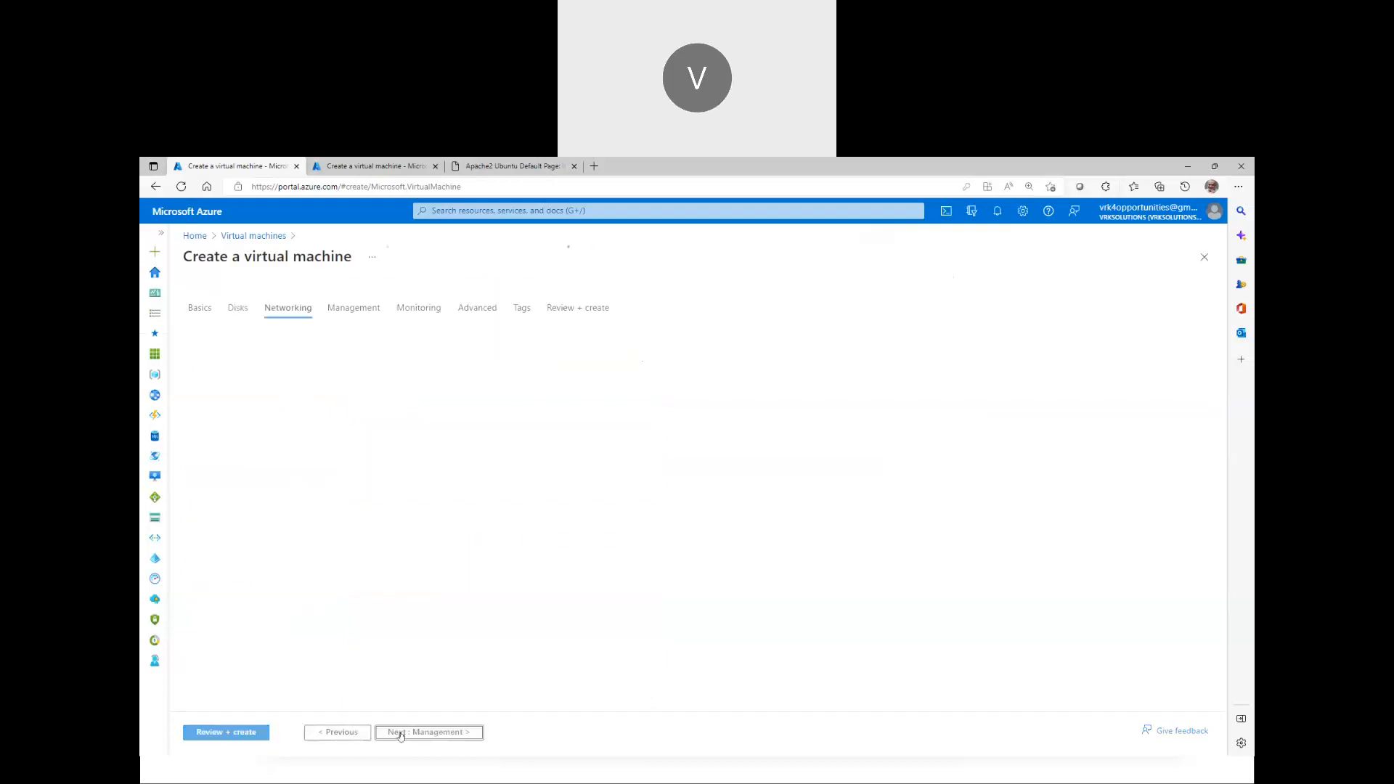
click(363, 561)
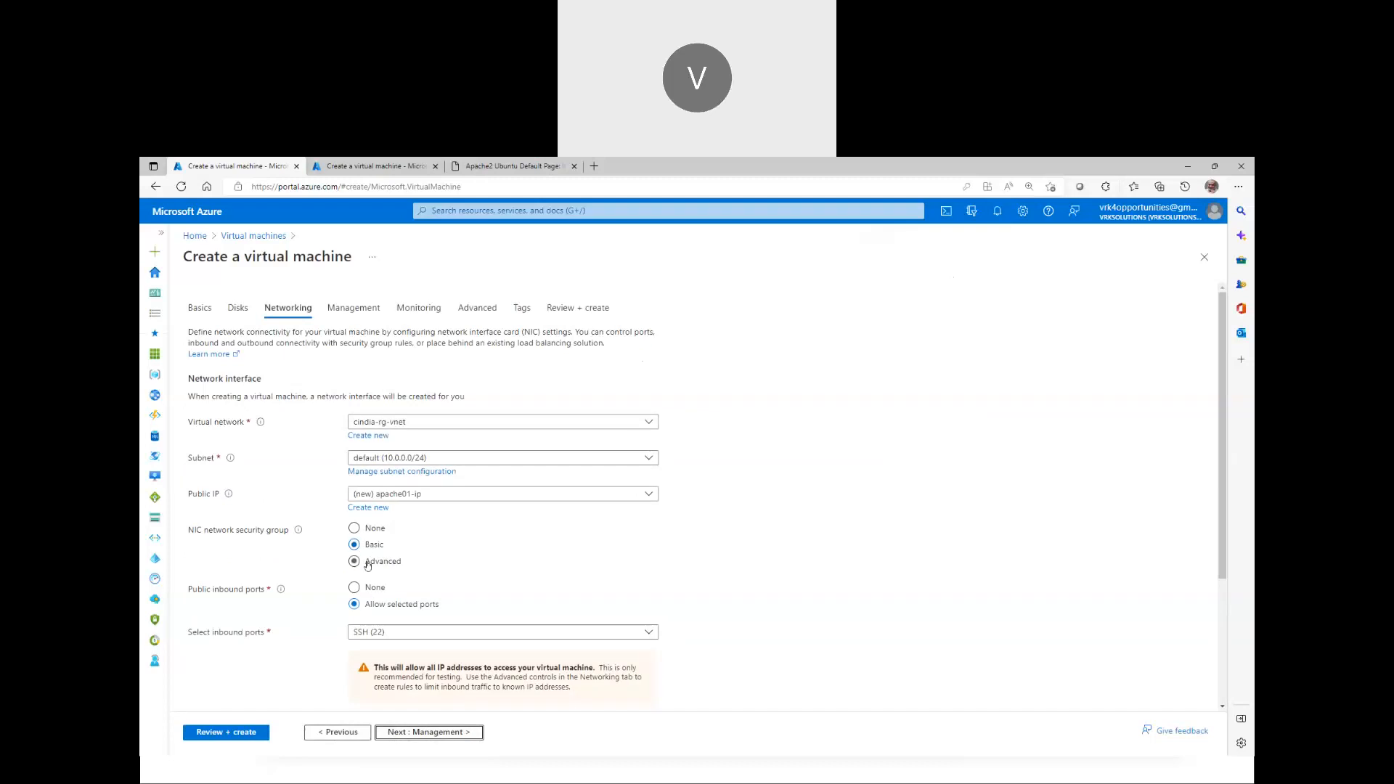
click(381, 589)
click(411, 640)
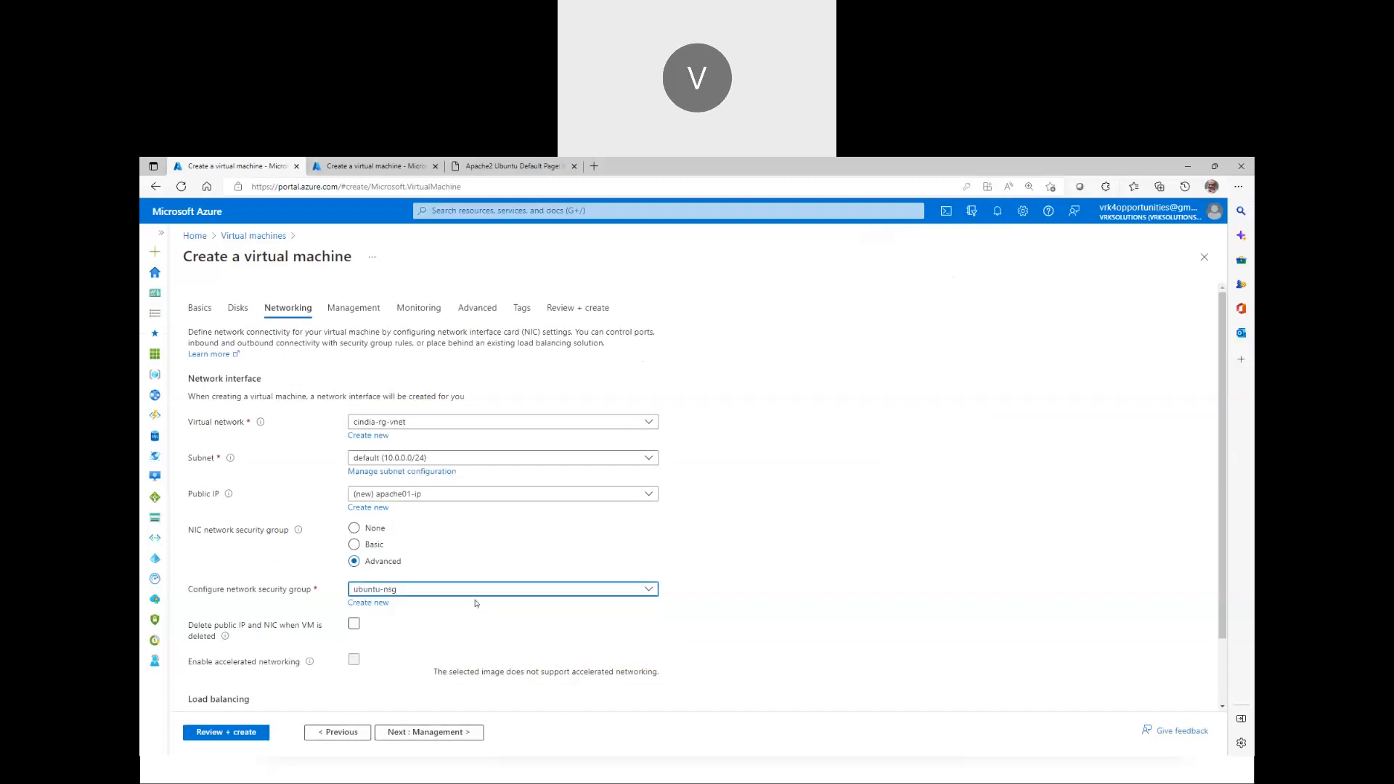
scroll(522, 573, down, 1)
click(354, 546)
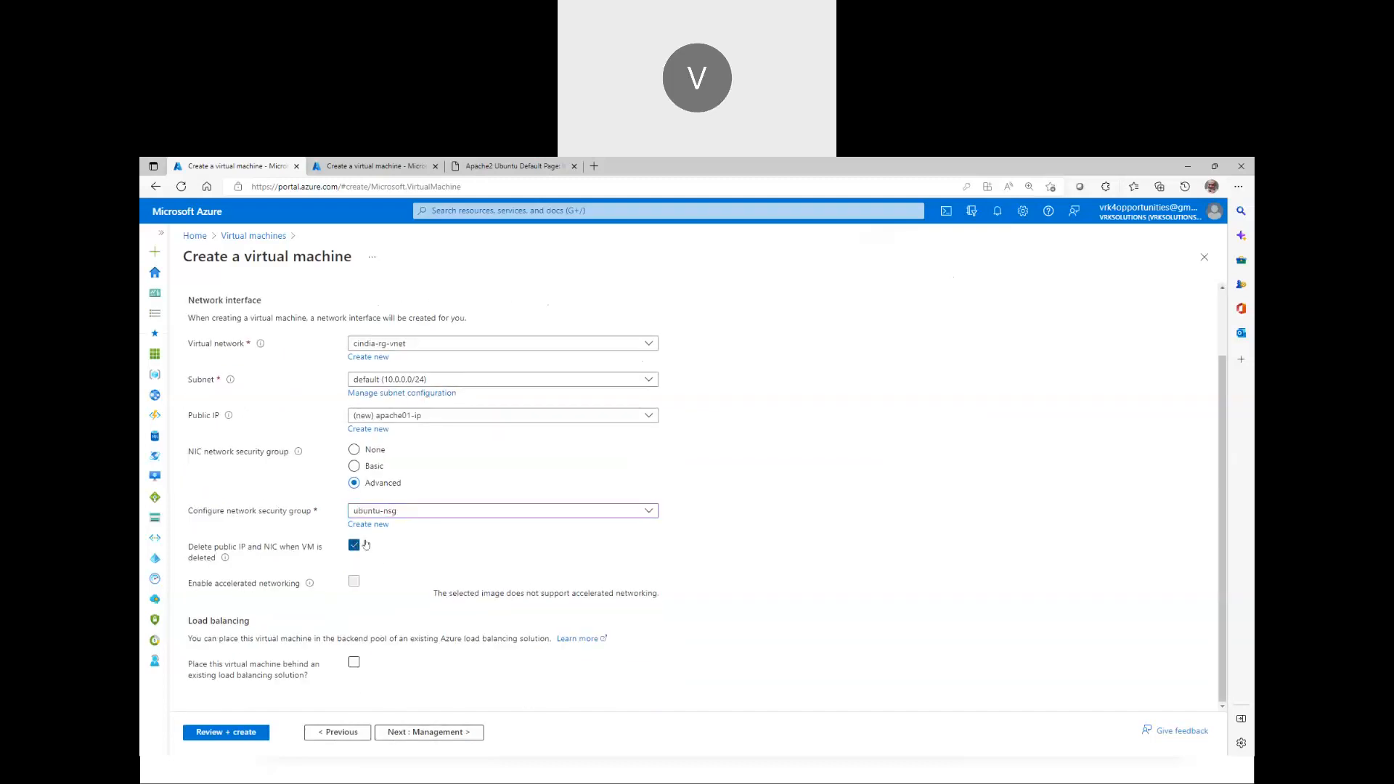
click(426, 419)
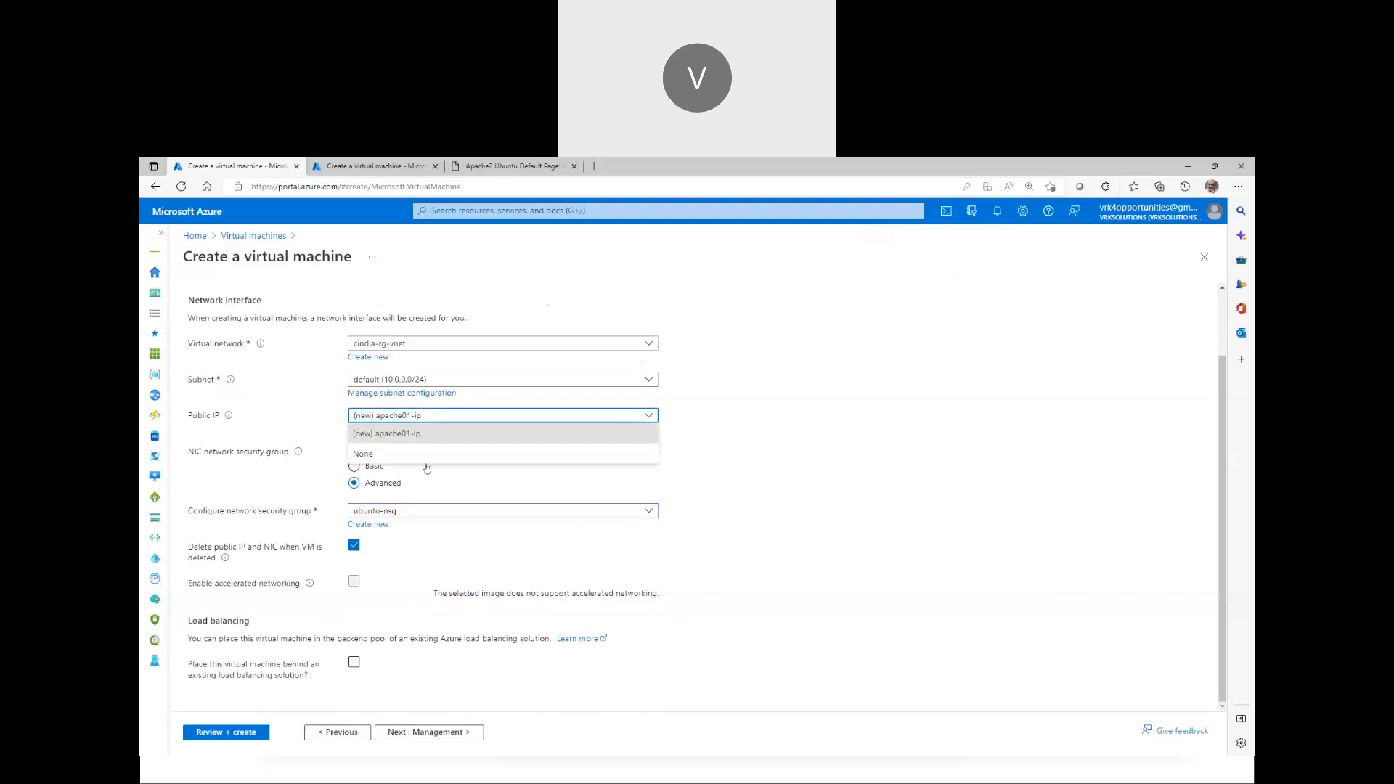
Disable boot diagnostics on Monitoring and go to the final review
click(411, 731)
click(417, 732)
click(383, 408)
click(246, 732)
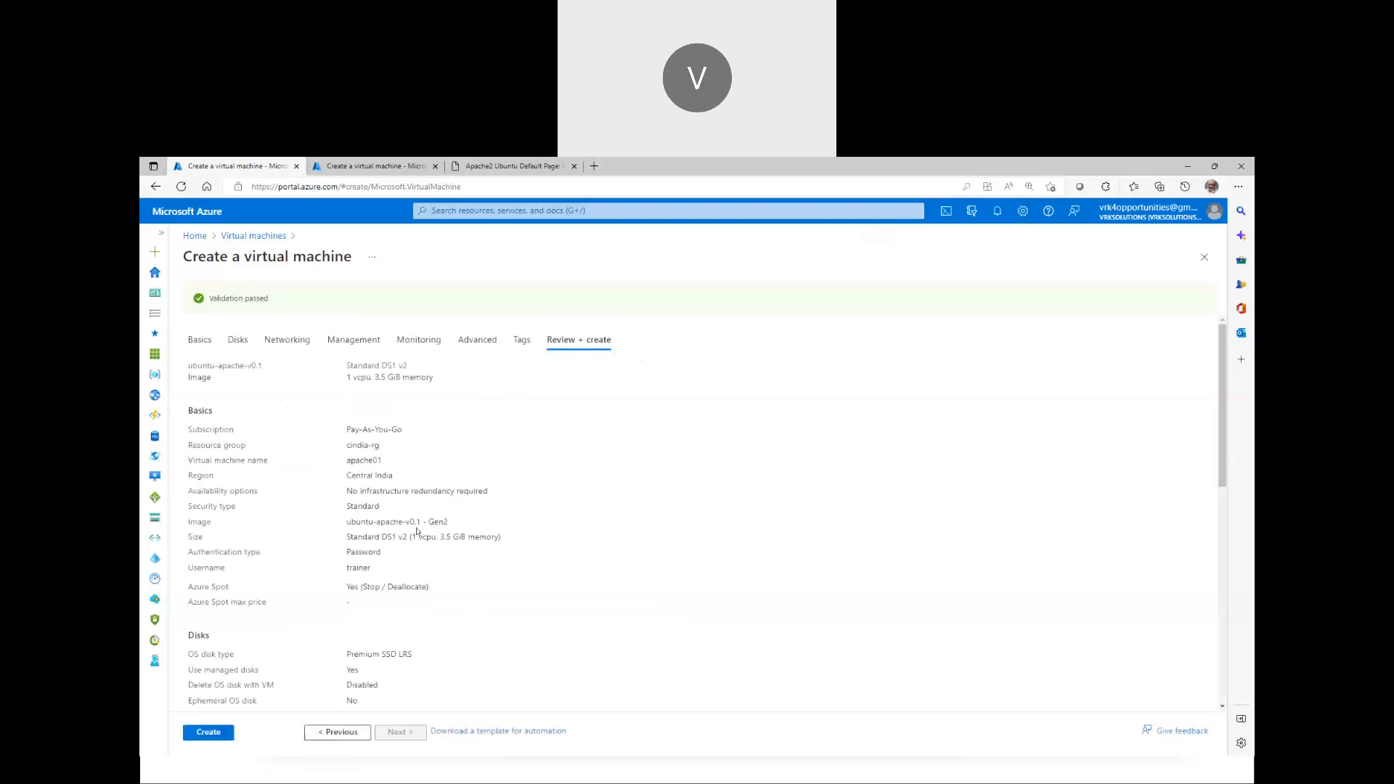
Deploy apache01 and show the resources the completed deployment created
click(225, 734)
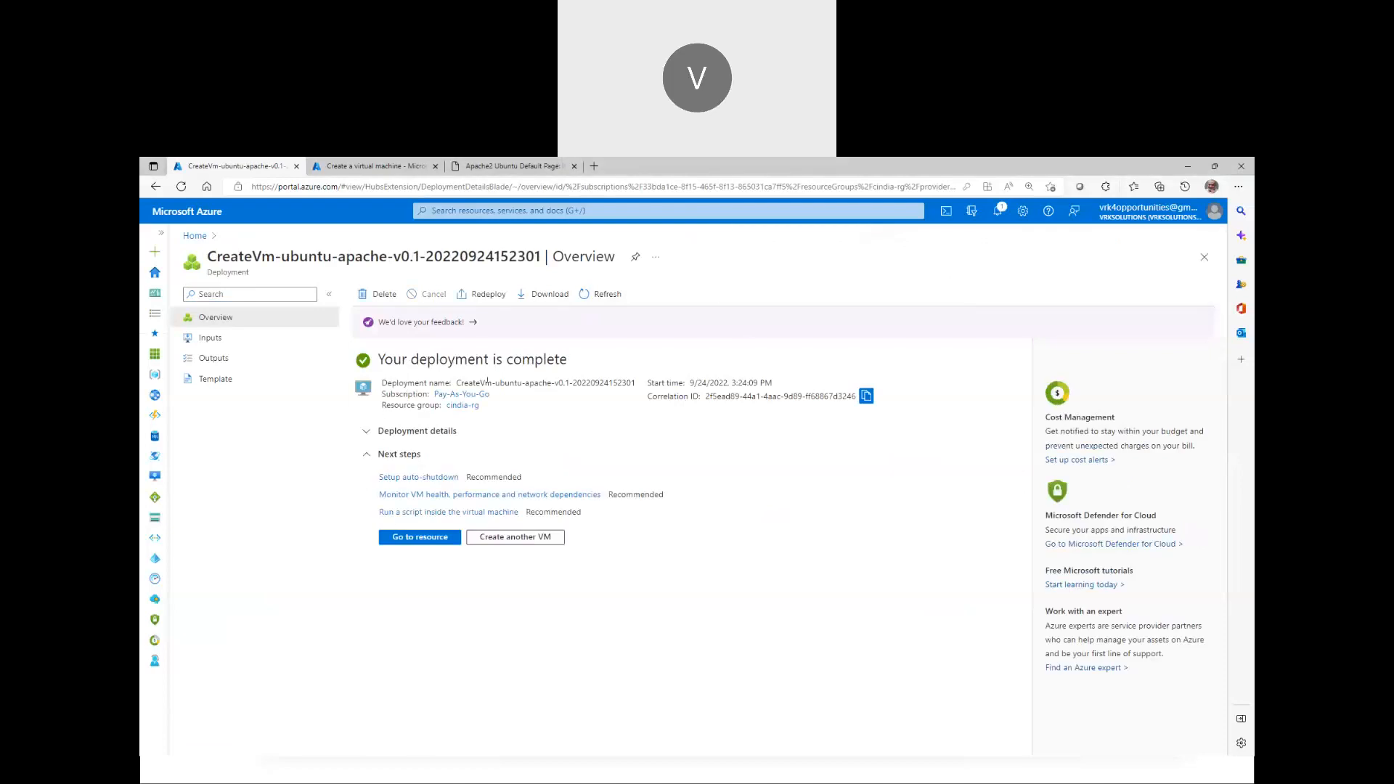
click(385, 433)
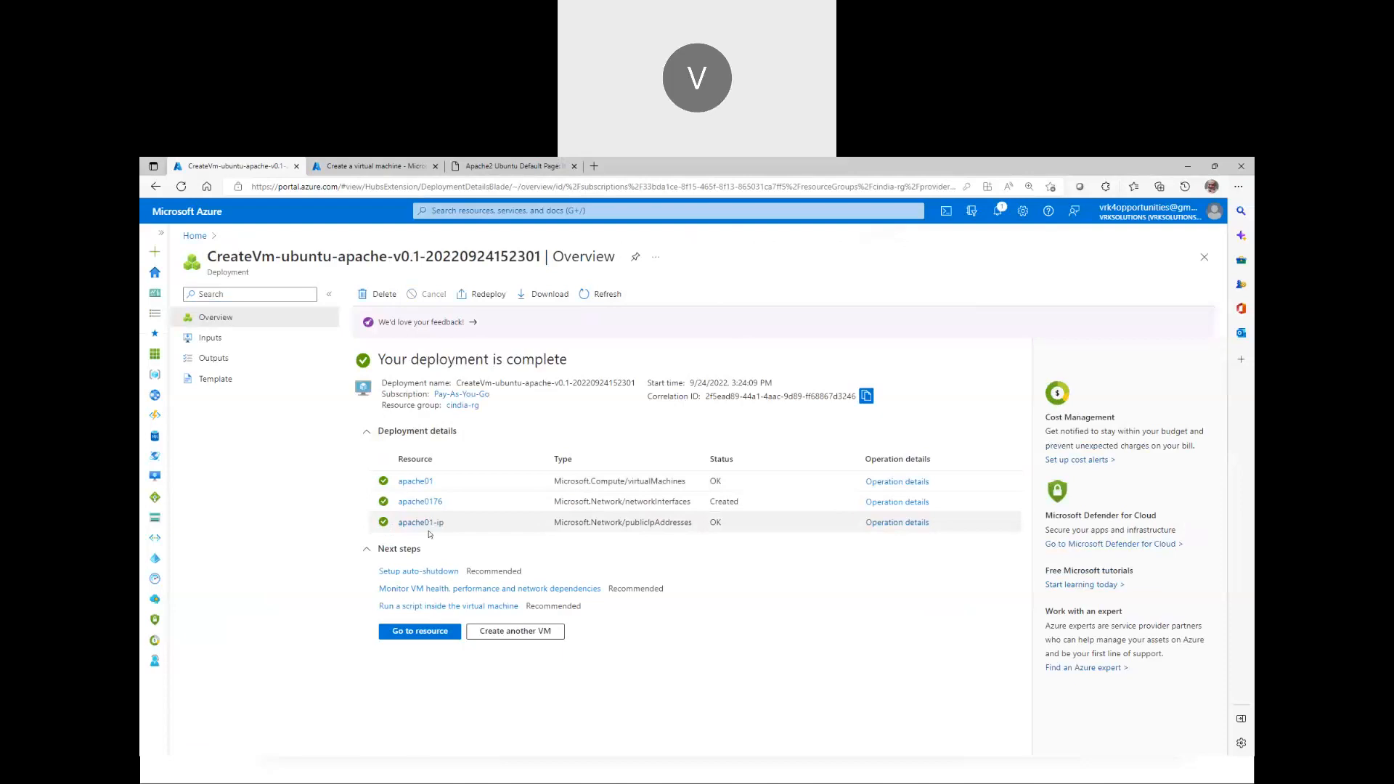
Load apache01's public IP 20.235.84.157 in another tab, then return to its overview
click(410, 630)
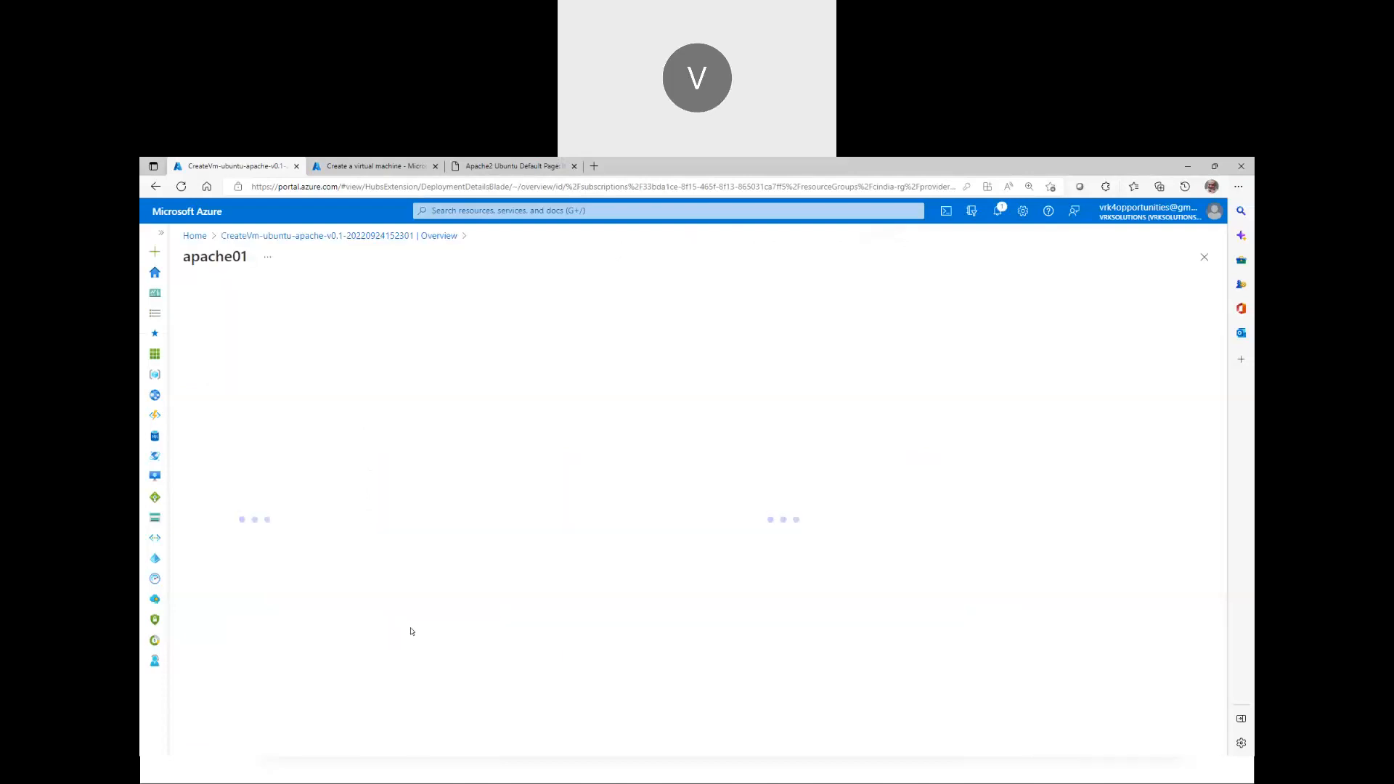
click(948, 386)
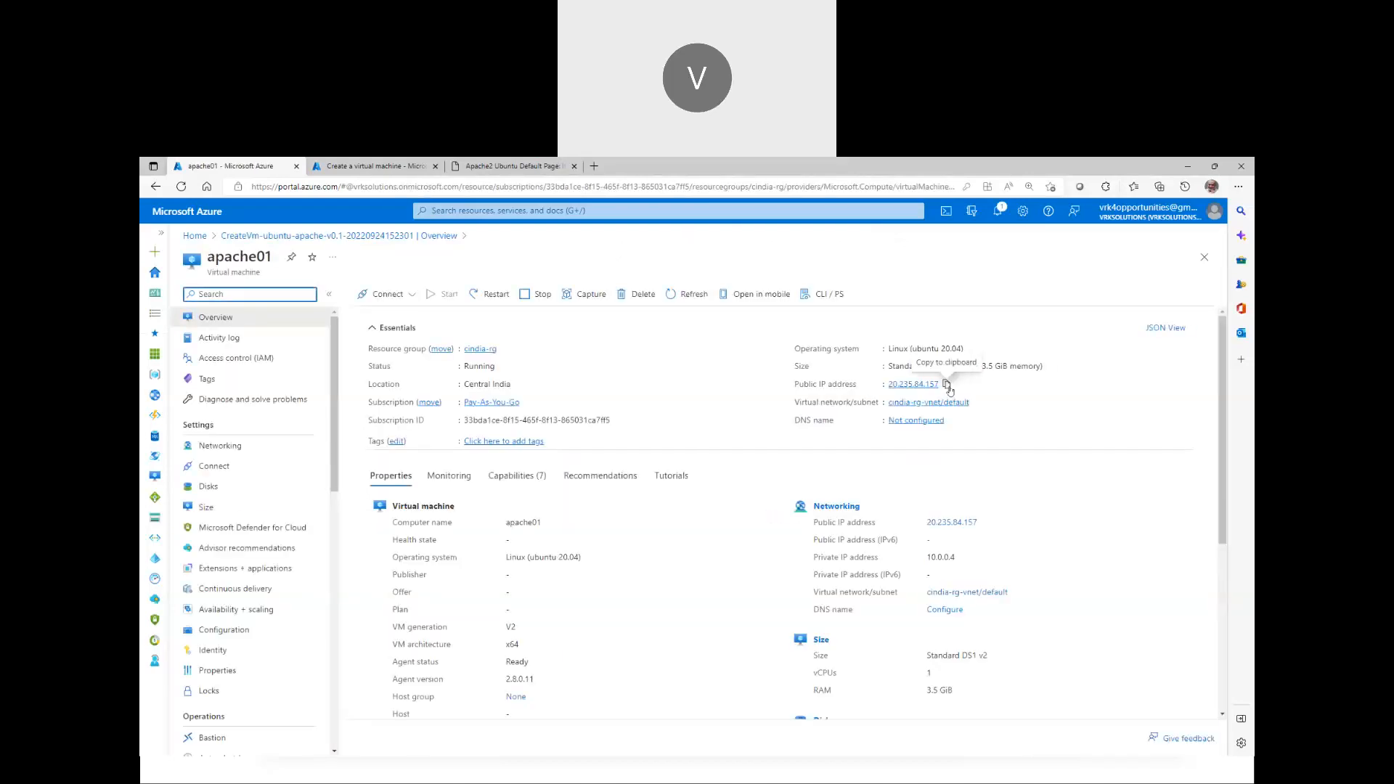
click(363, 166)
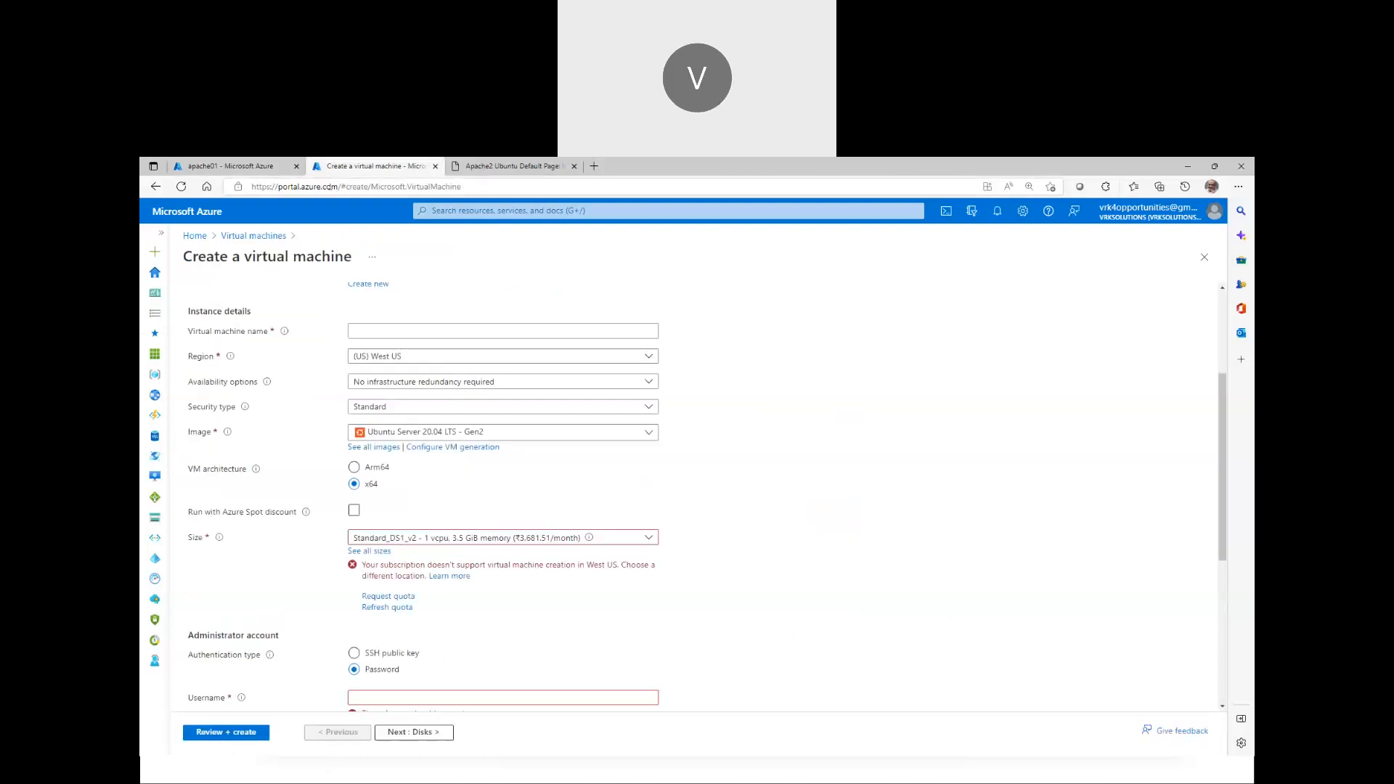
click(331, 188)
key(ctrl+v)
key(Return)
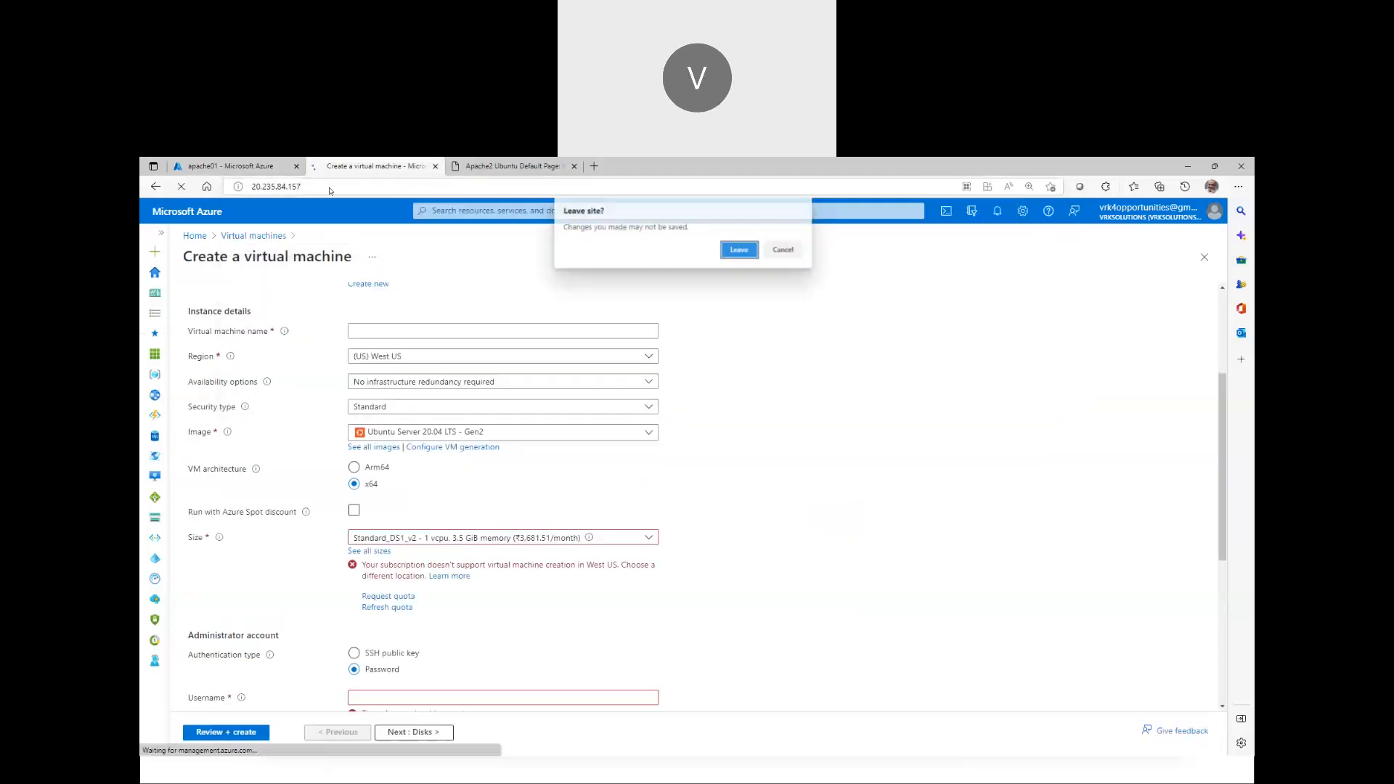
click(724, 250)
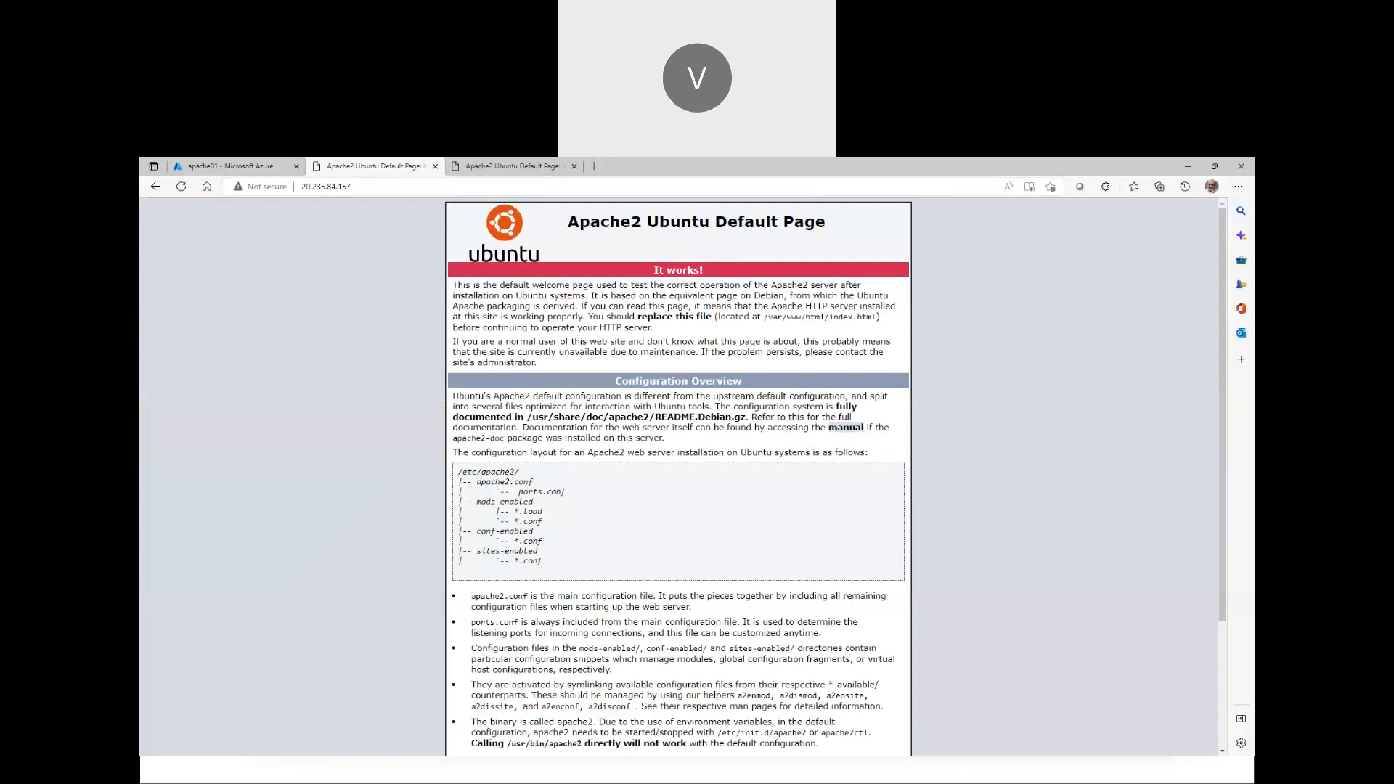
click(180, 161)
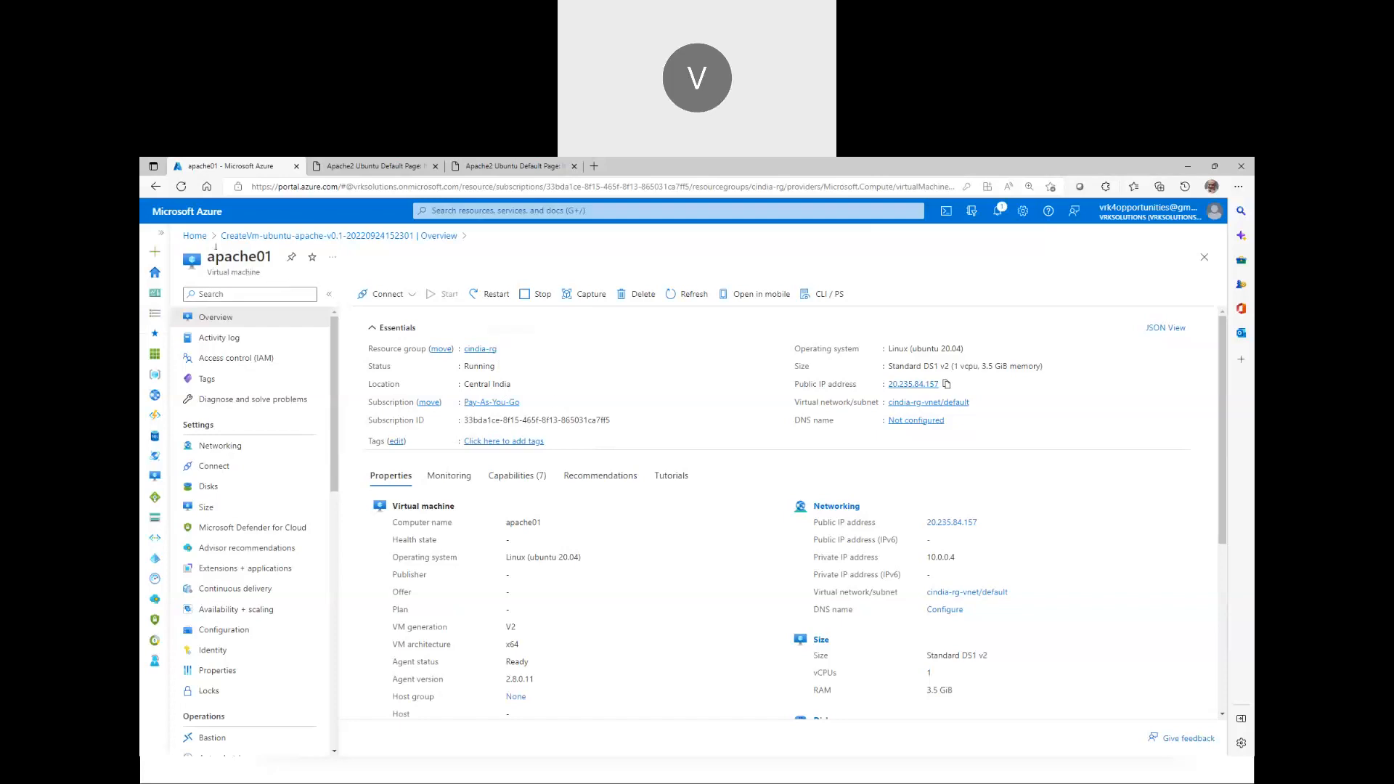
Inspect the ubuntu-apache-v0.1 image within the cindia-rg resource group
click(194, 236)
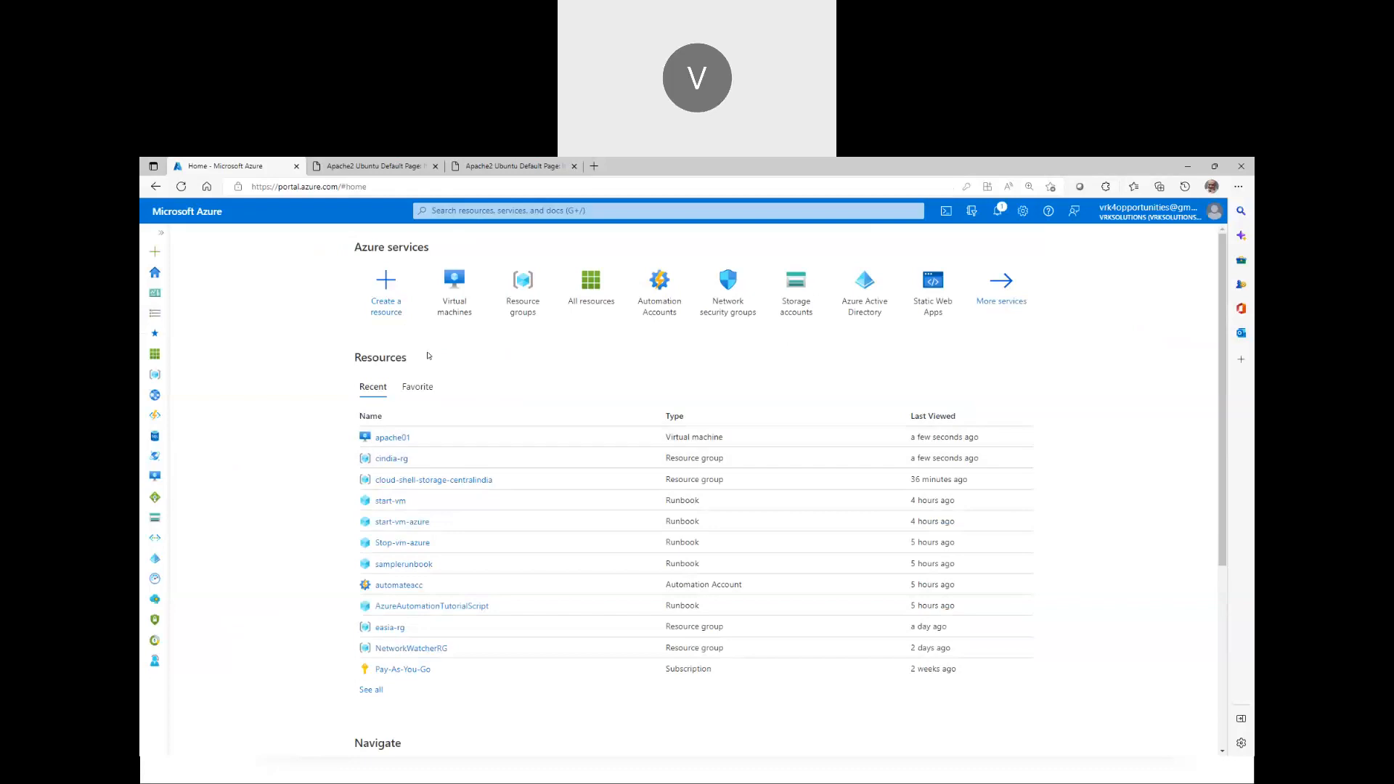
click(398, 459)
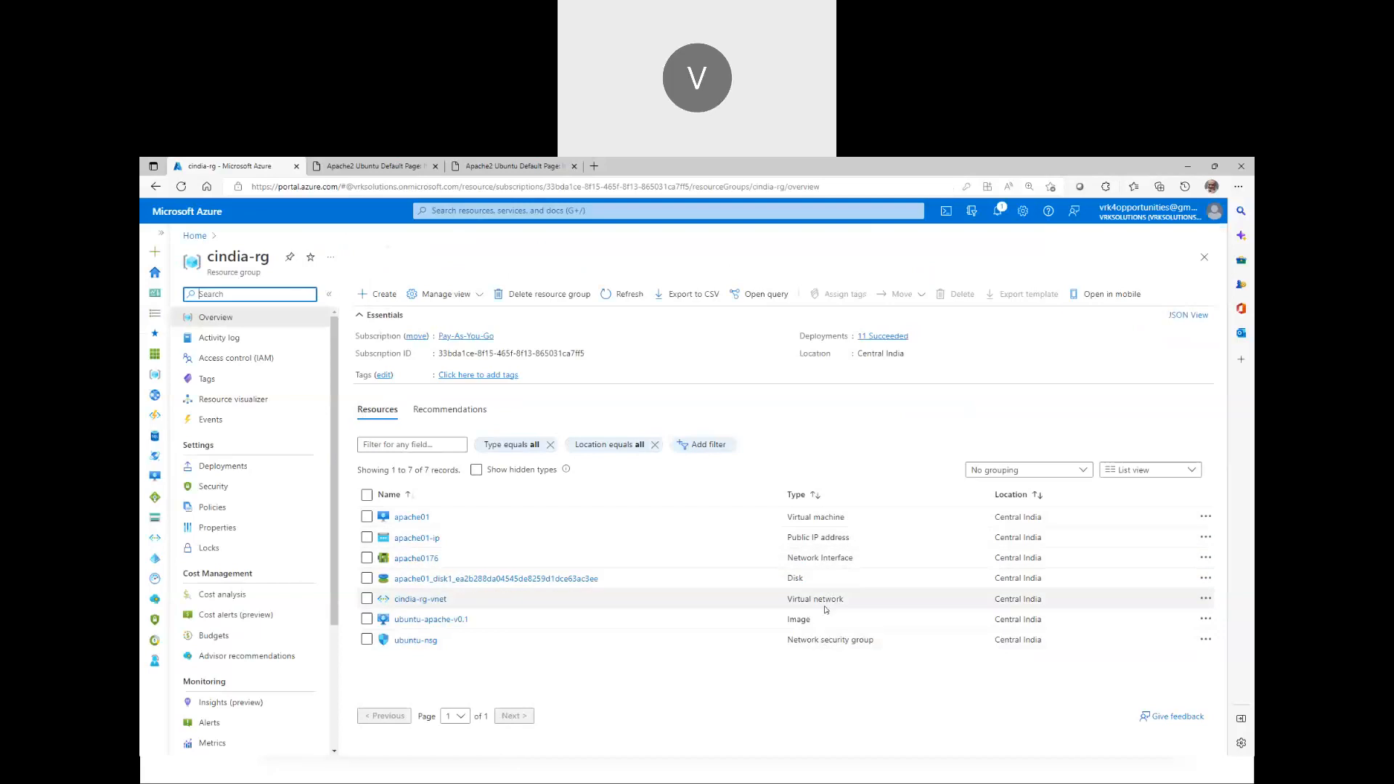
click(425, 620)
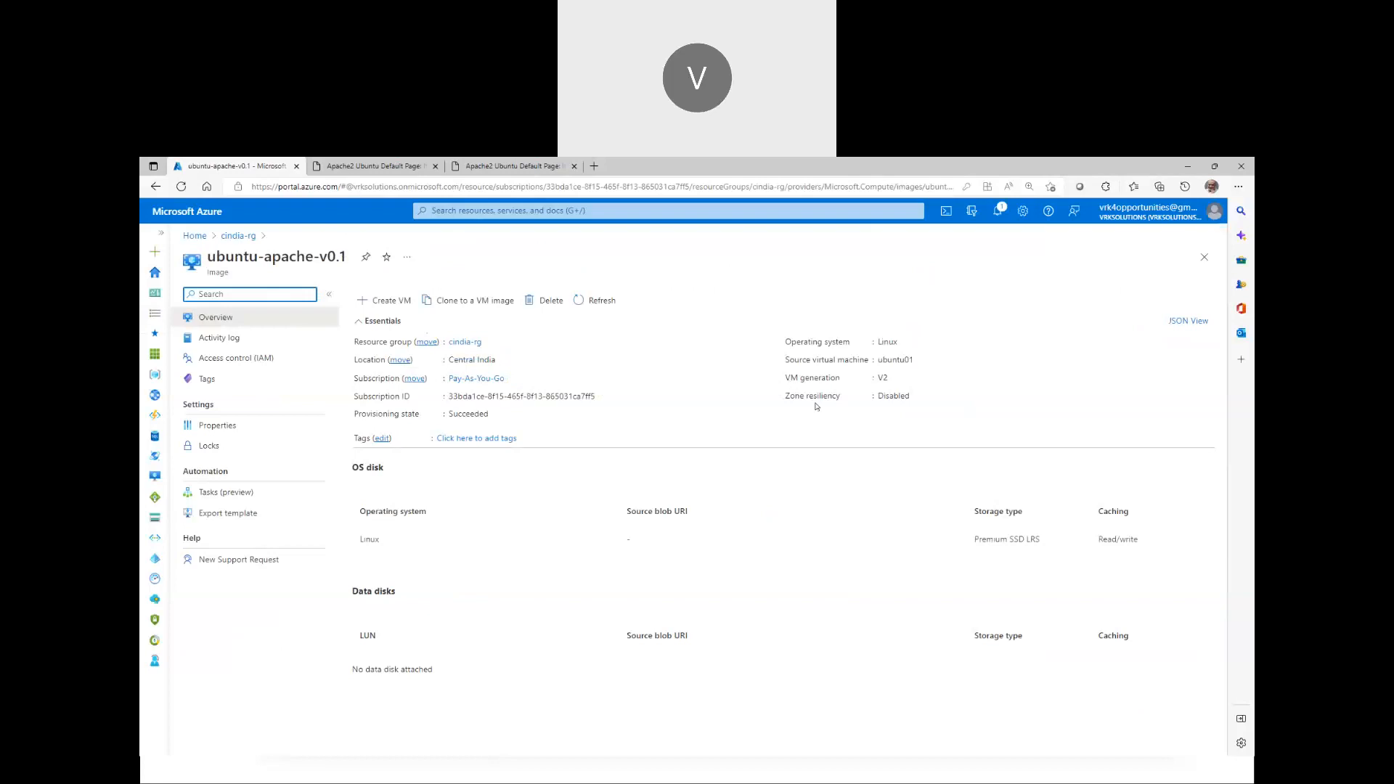
click(238, 235)
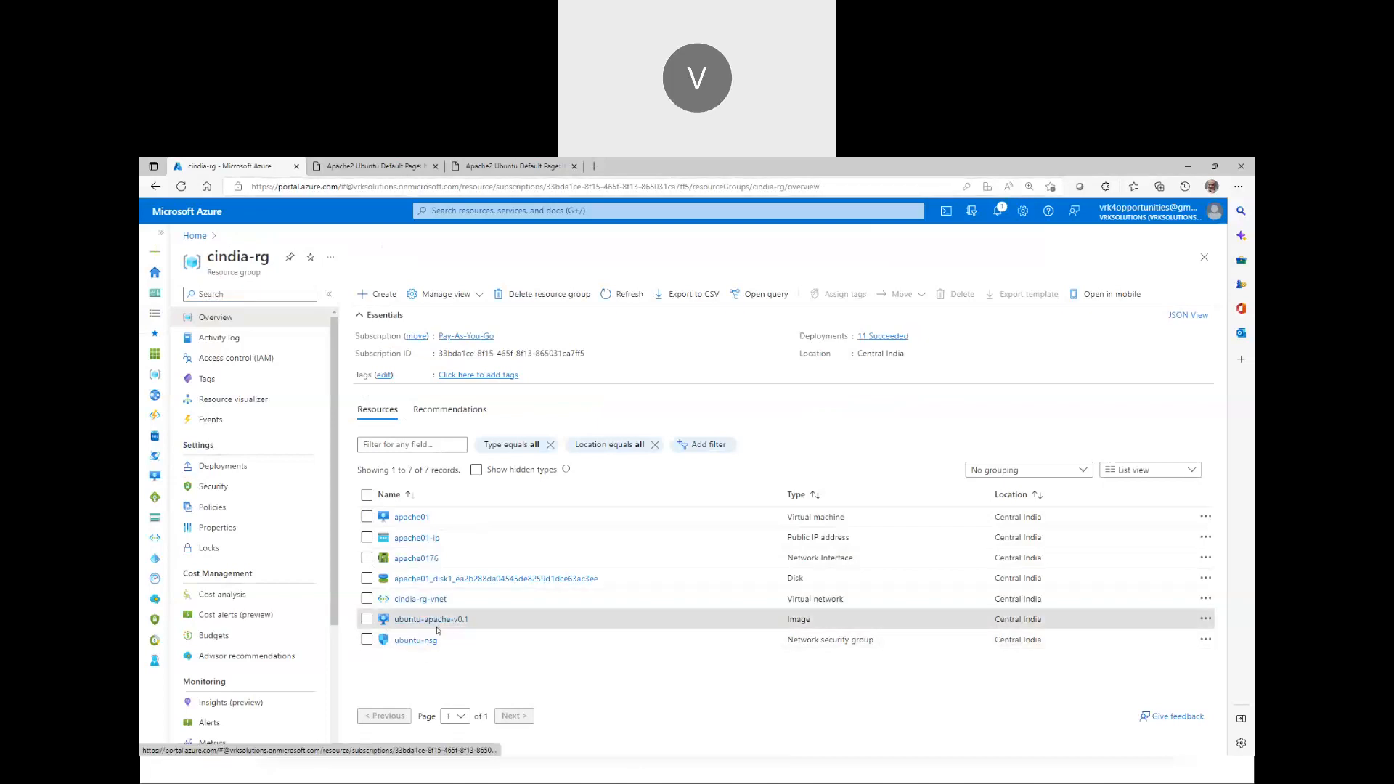
Check the Apache default page at 20.204.42.254, then close both Apache tabs
click(508, 166)
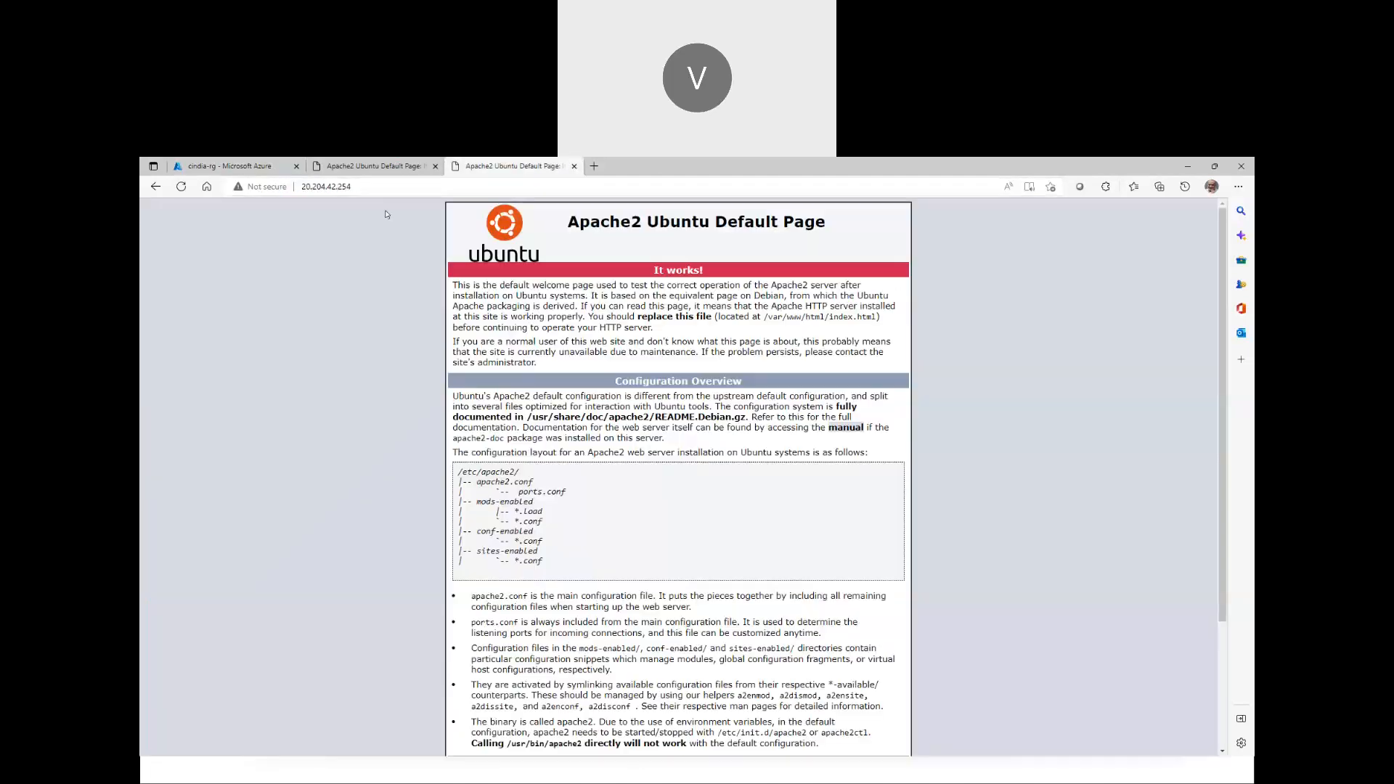
click(278, 170)
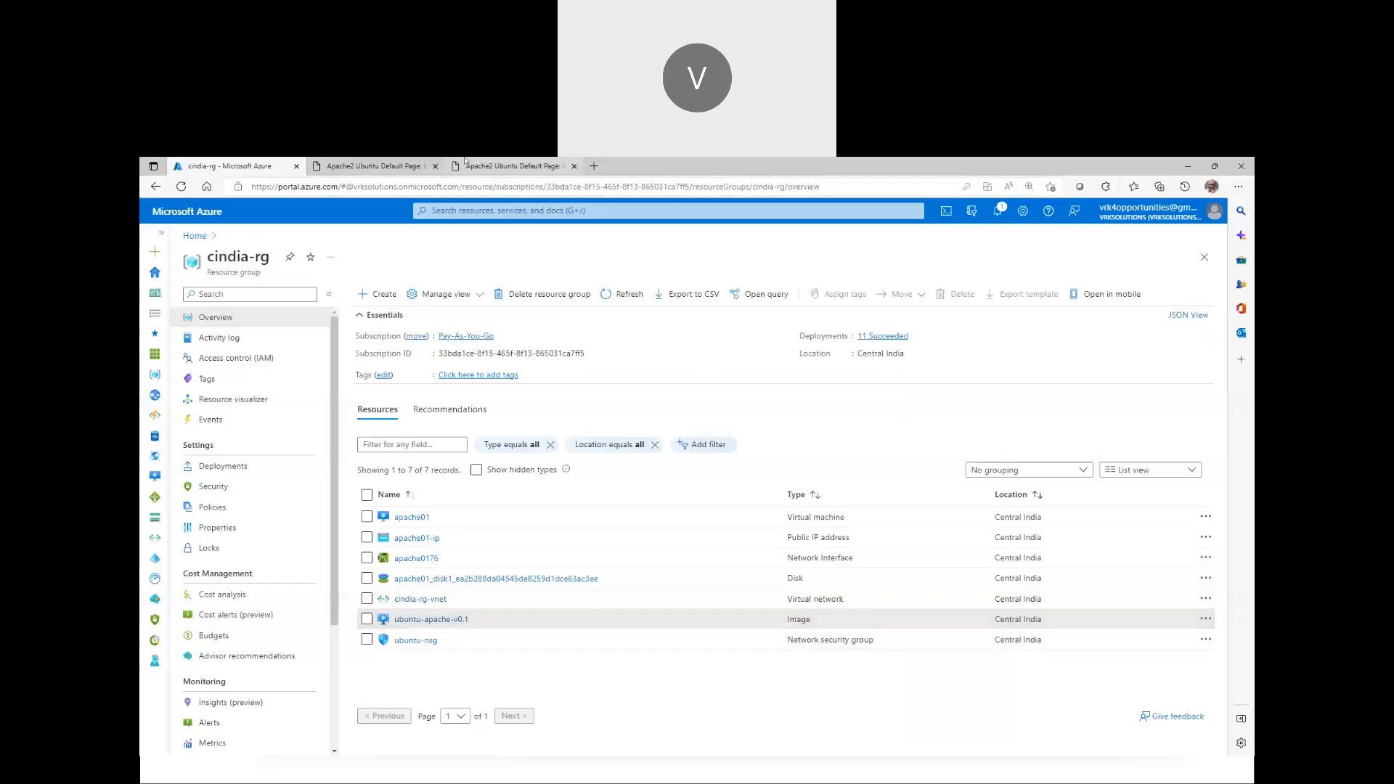
middle_click(404, 162)
middle_click(400, 161)
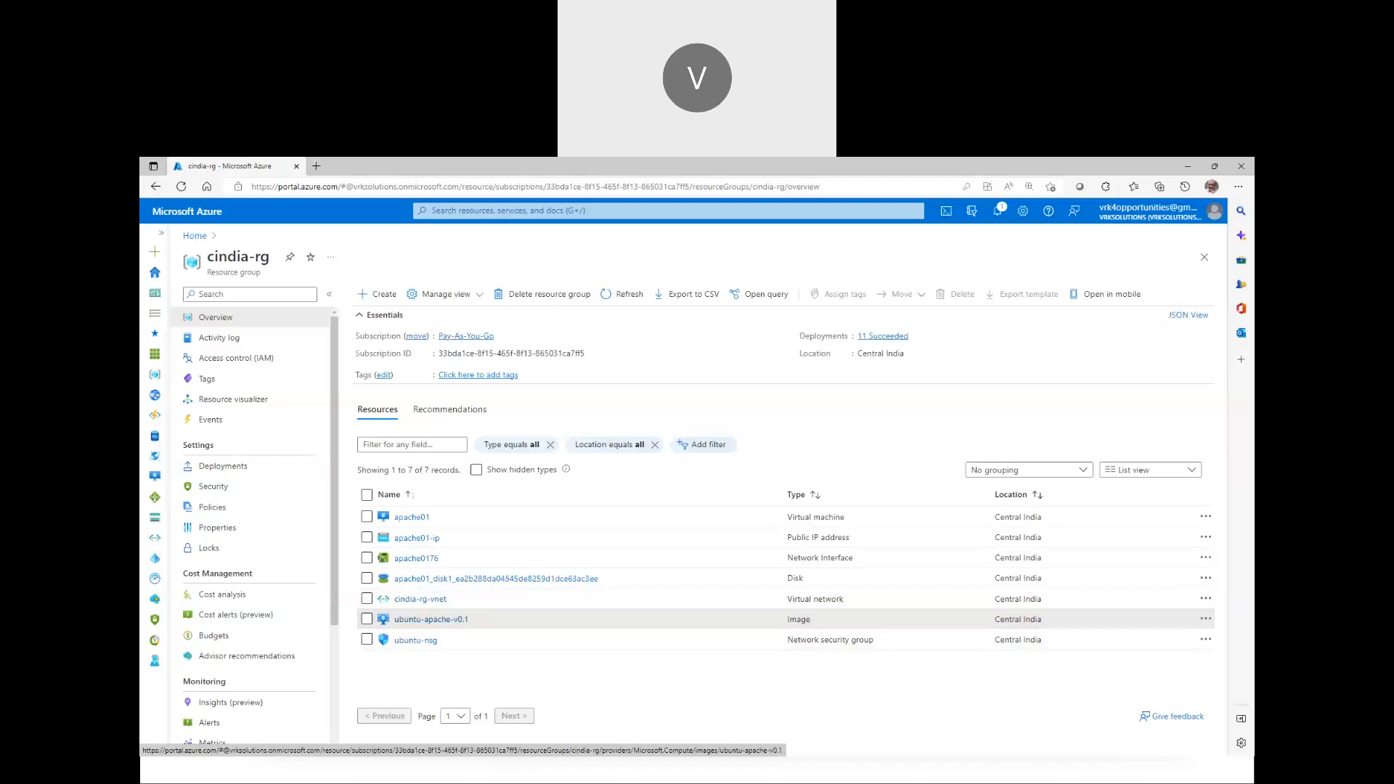
Return to the PowerPoint slideshow and navigate to the Testing, DevOps and Development Team tools slide
mouse_move(544, 782)
mouse_move(721, 771)
click(657, 679)
key(Left)
key(Left)
key(Left)
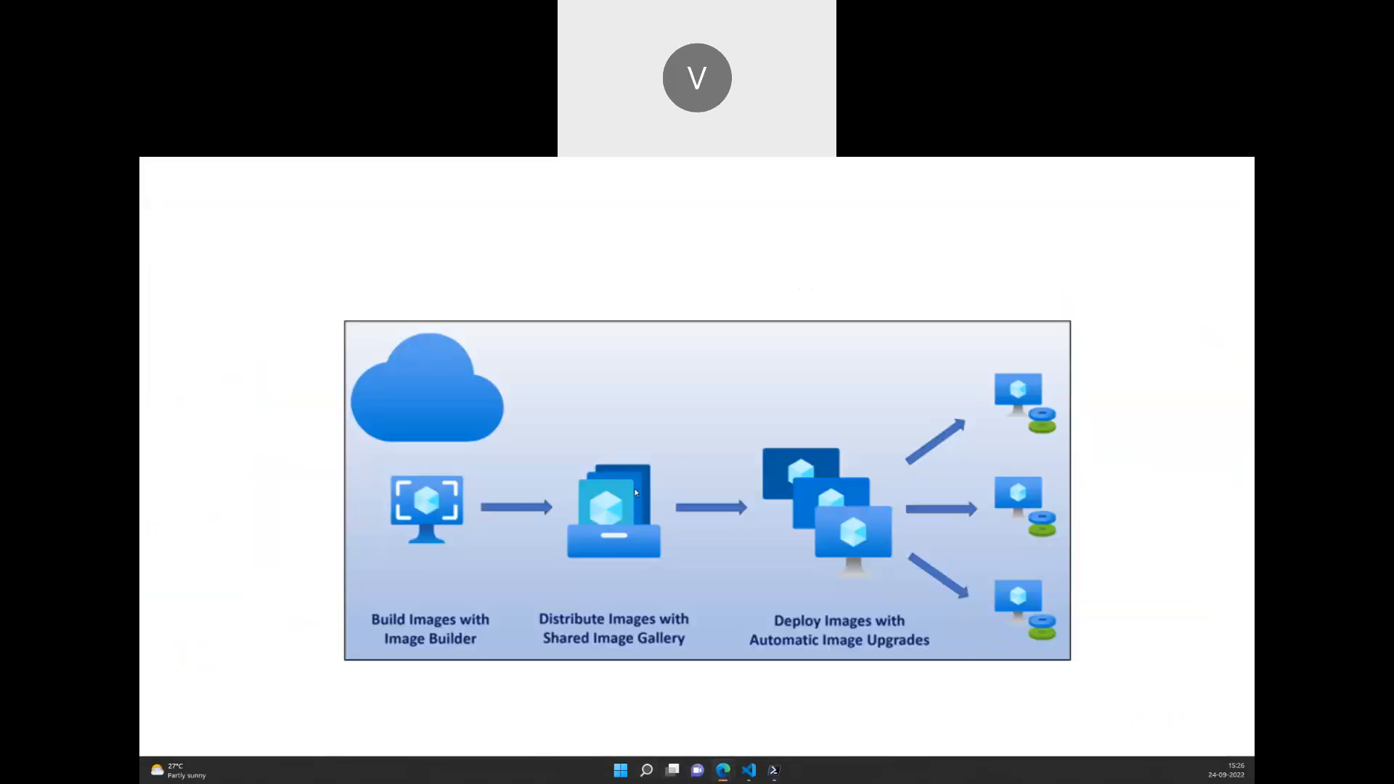
key(Left)
key(Left)
key(Left)
key(Left)
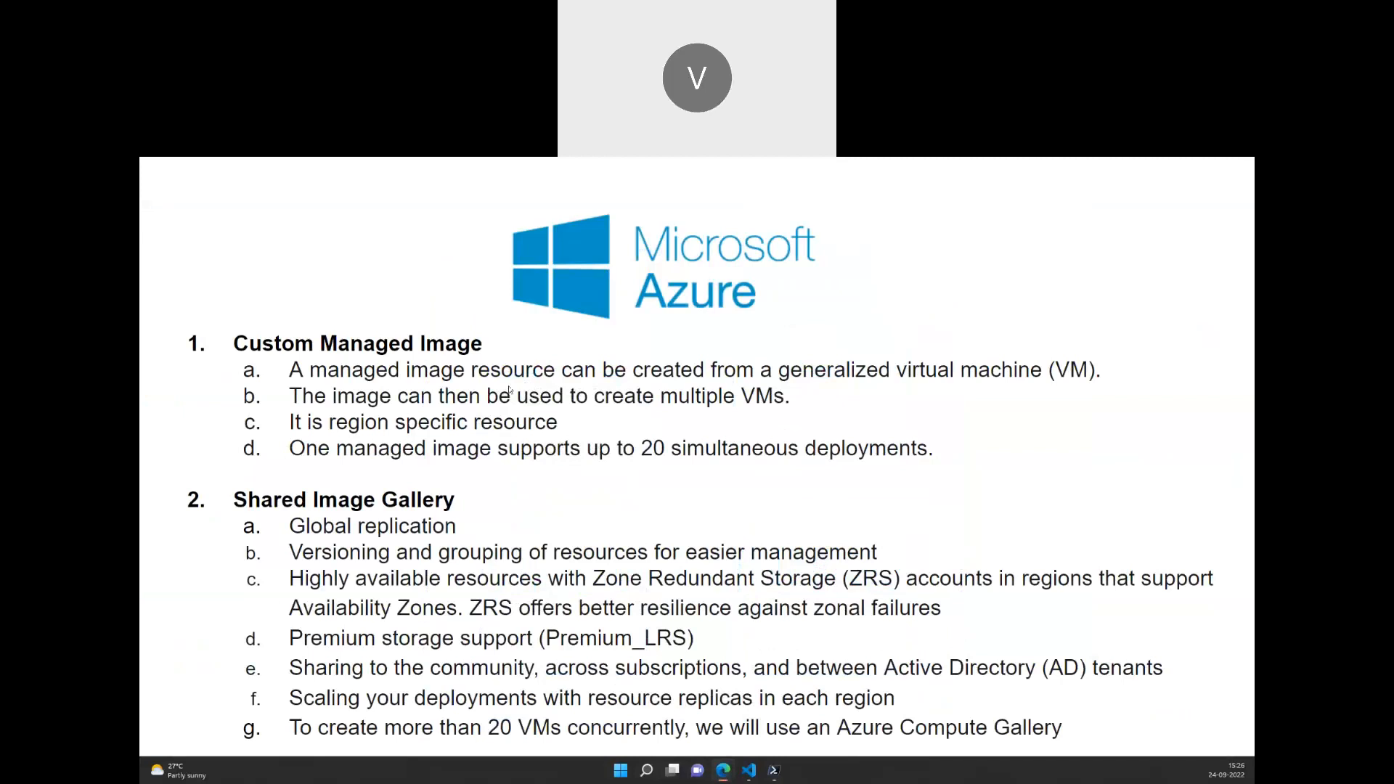
key(Left)
key(Left)
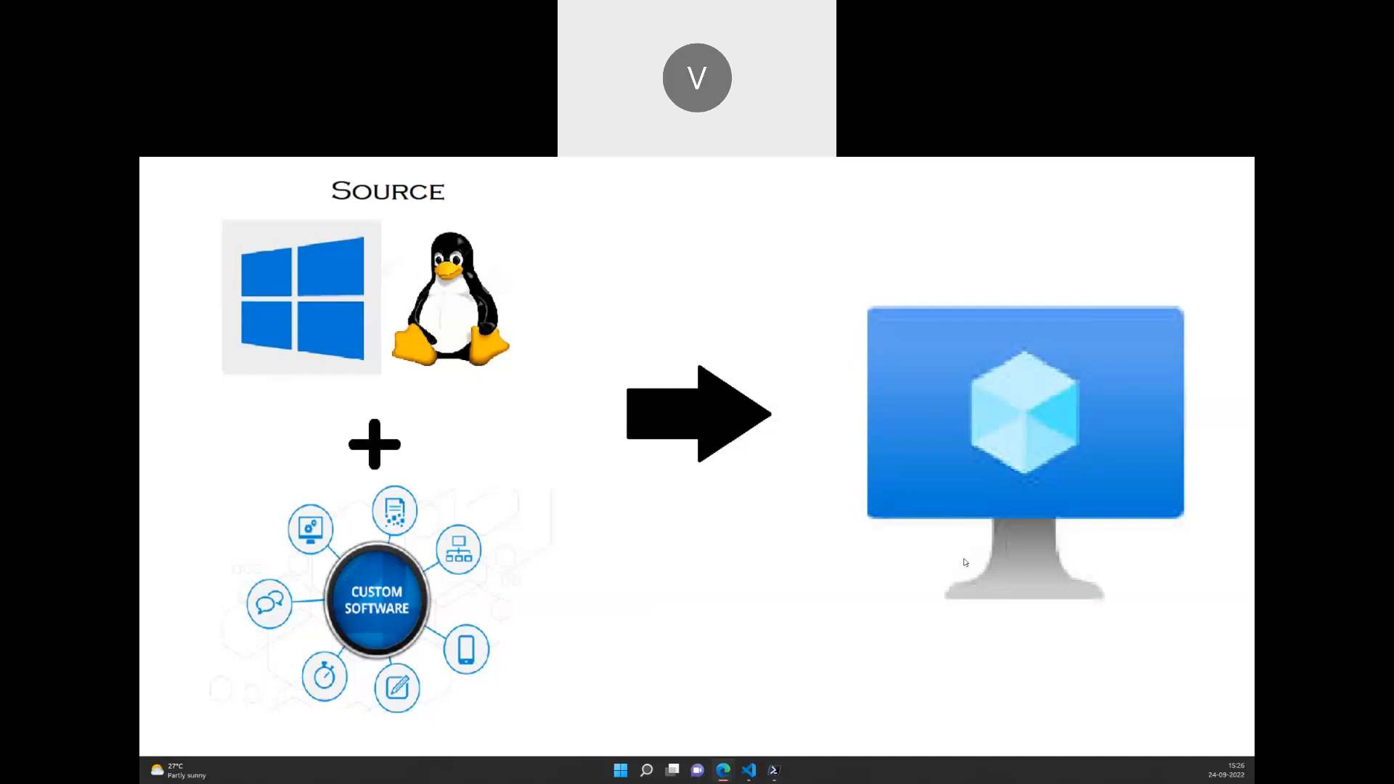
key(Right)
key(Right)
key(Right)
key(Right)
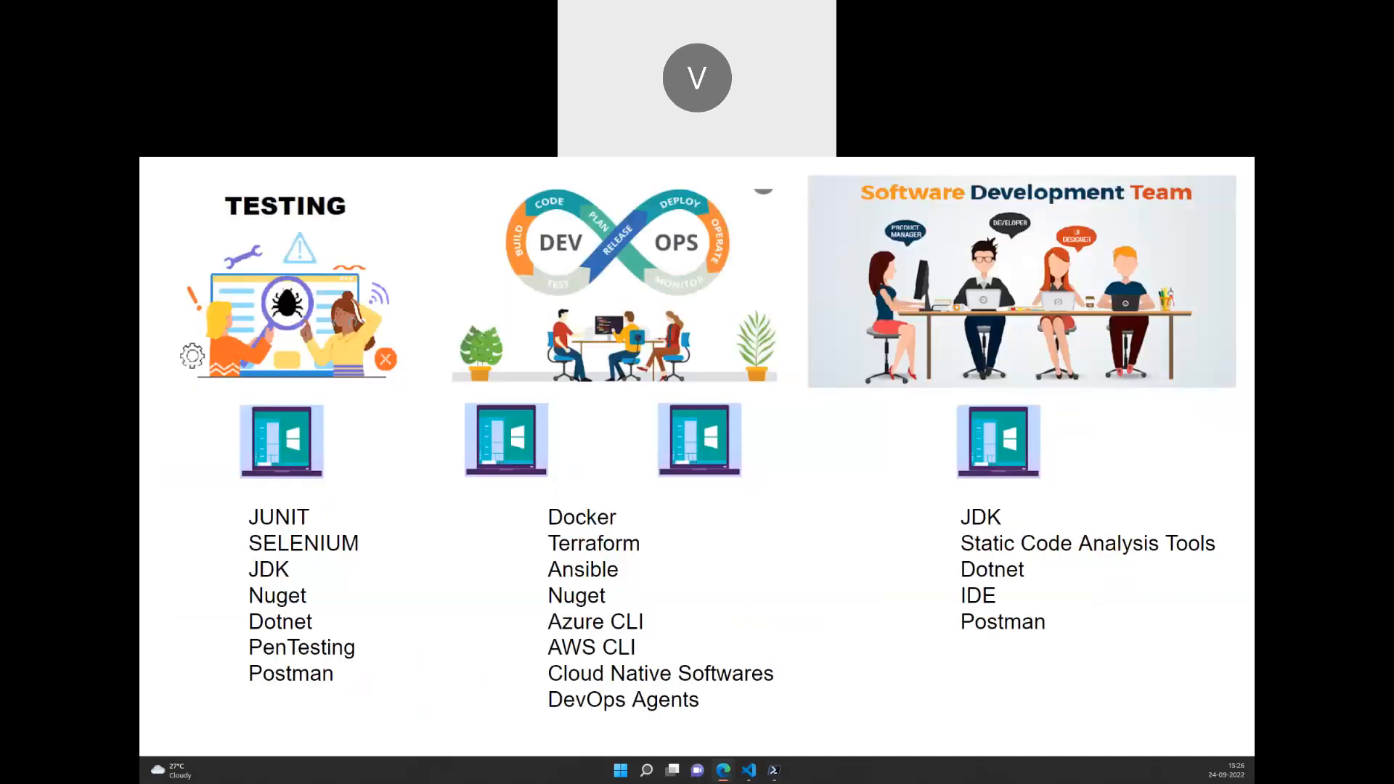